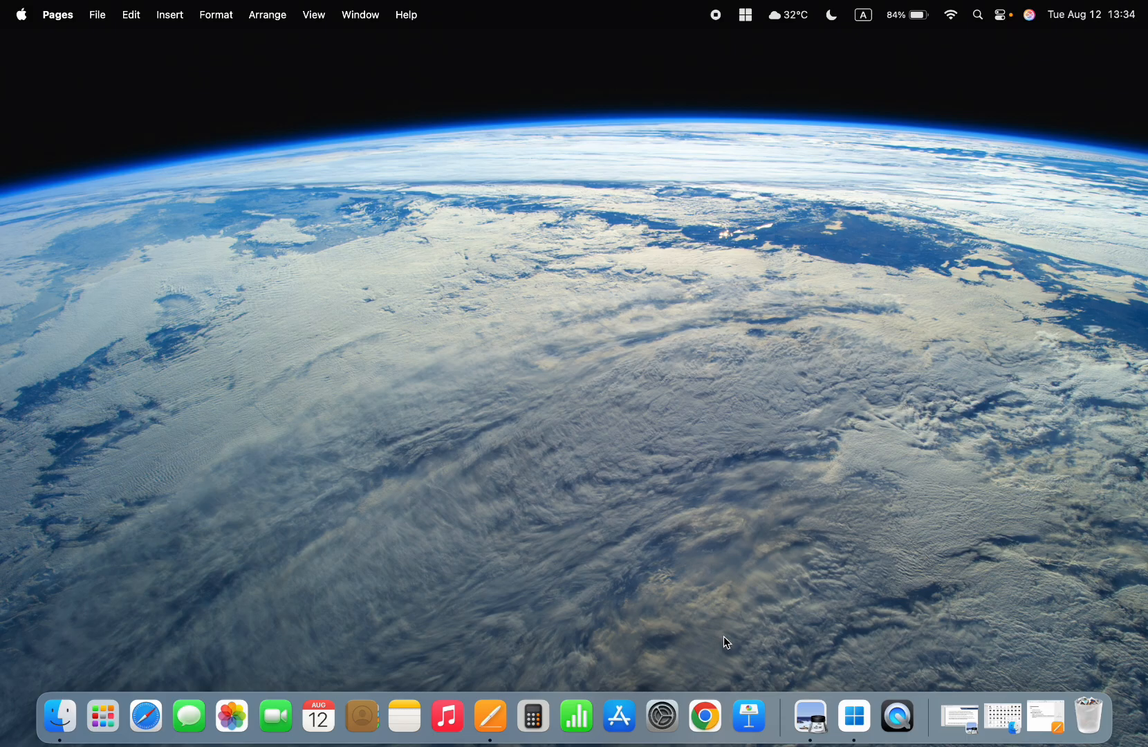
# Bring up the SAP Enterprise Structure notes in Pages and enlarge the document to full screen
pyautogui.click(1047, 716)
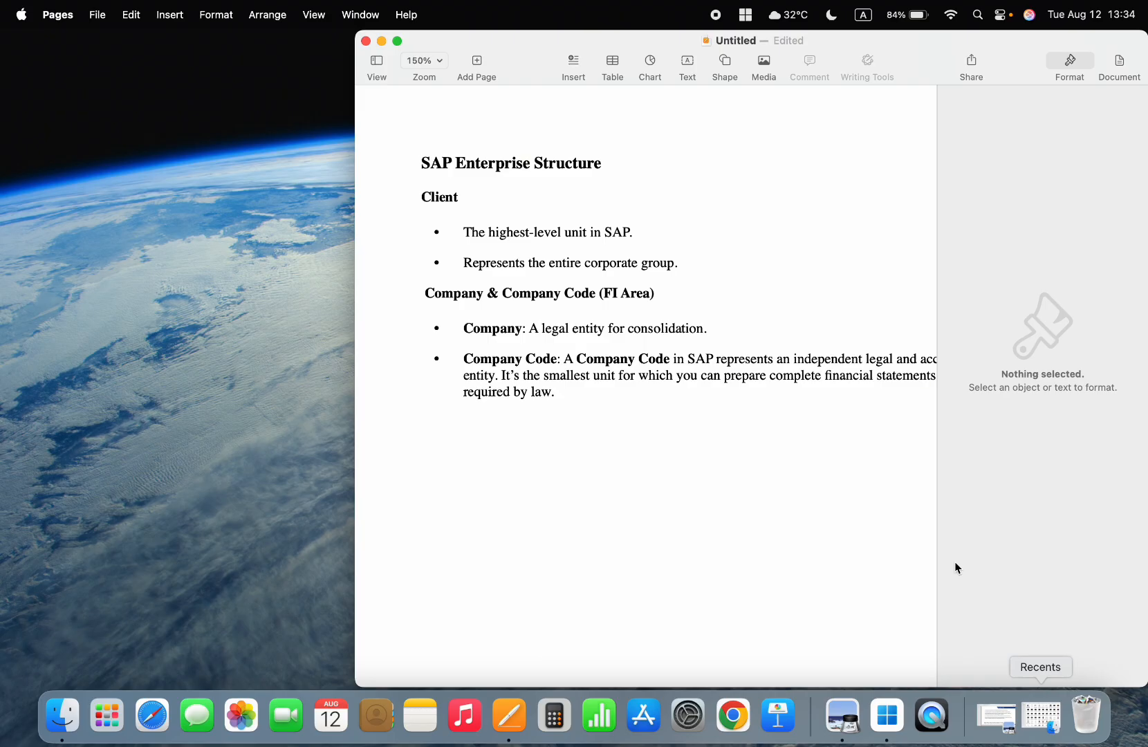
pyautogui.click(397, 41)
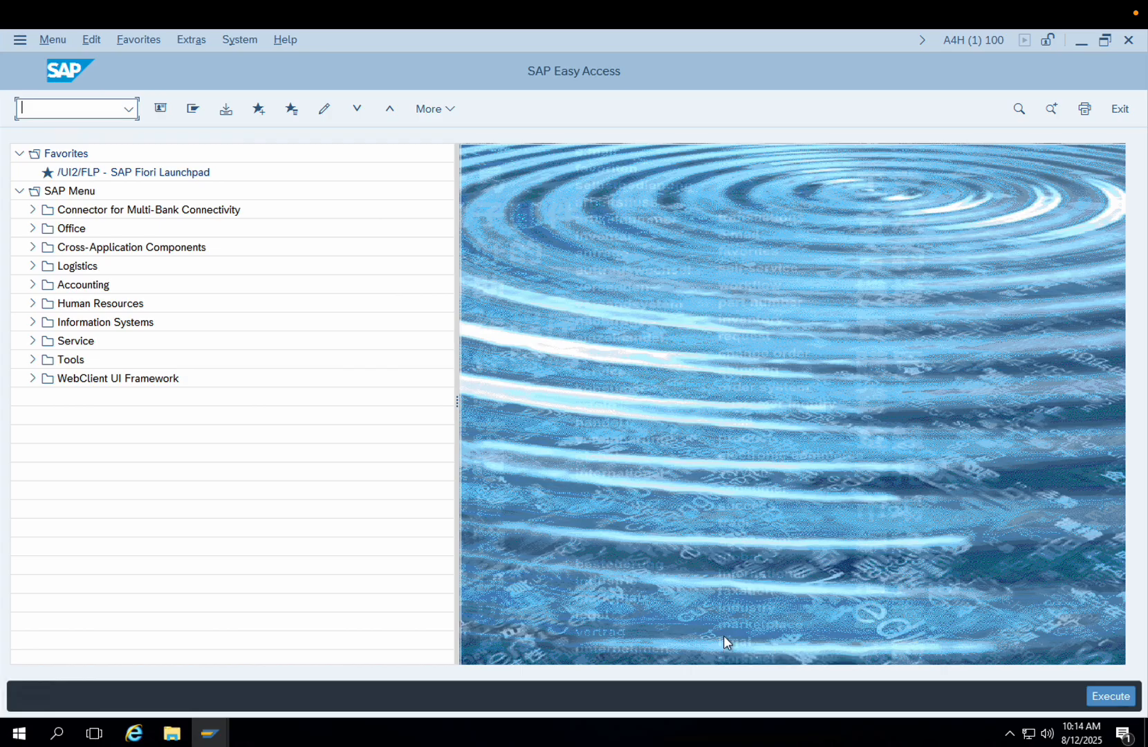
# Switch to SAP Easy Access, run transaction spro and display the SAP Reference IMG
pyautogui.write('spro')
pyautogui.press('Return')
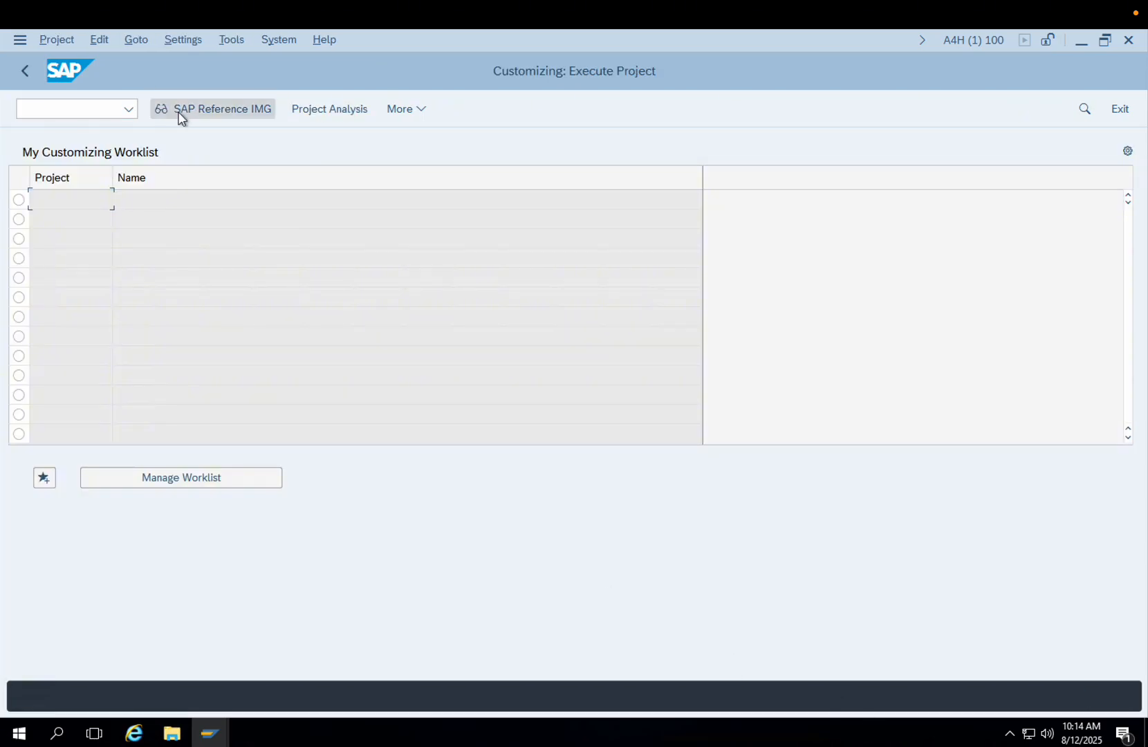
pyautogui.click(211, 122)
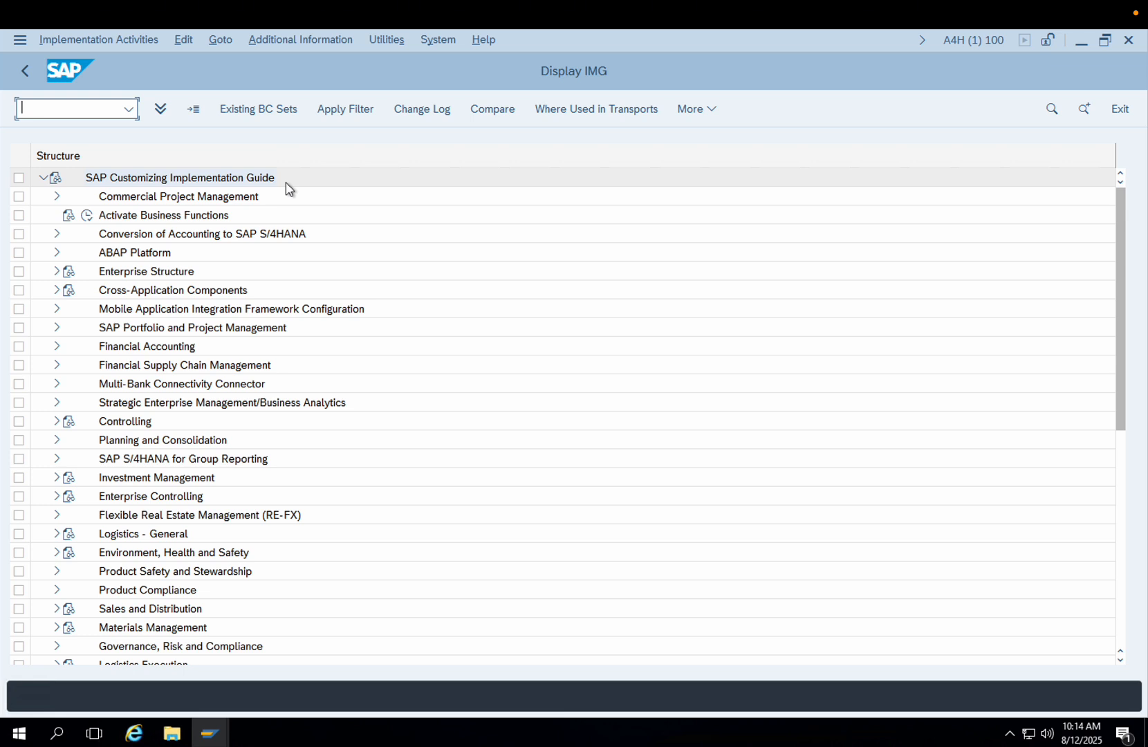
# Open the "Copy, delete, check company code" activity under Enterprise Structure, Definition, Financial Accounting
pyautogui.click(58, 274)
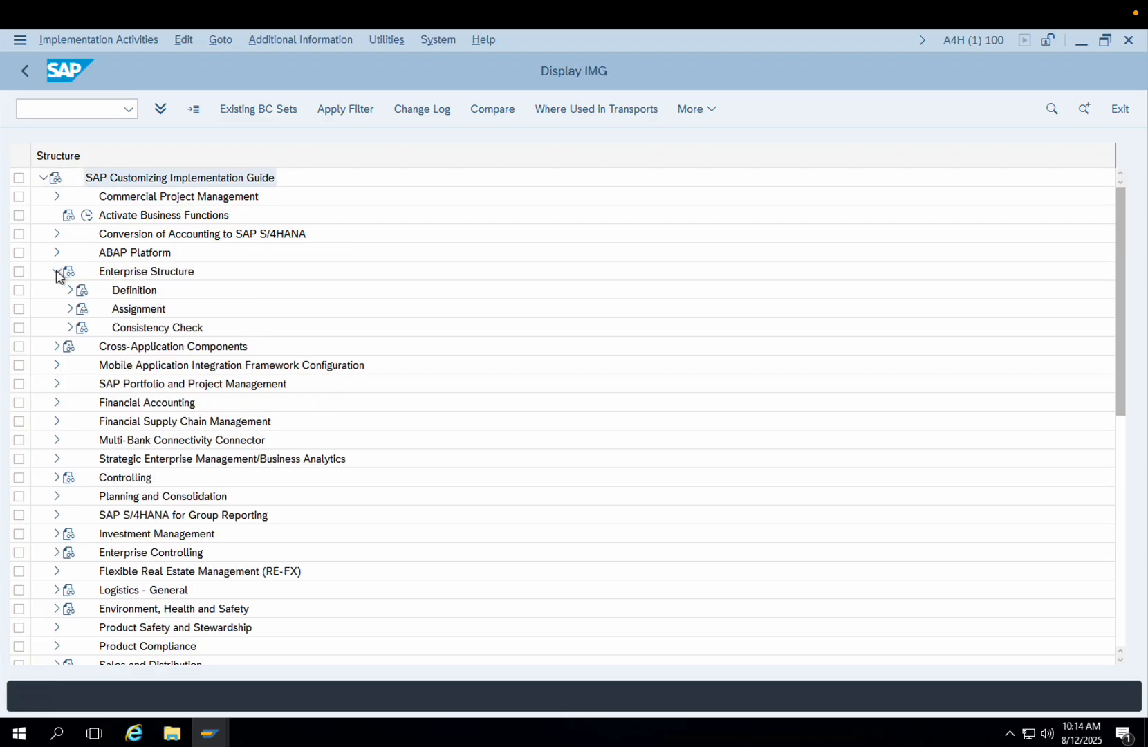
pyautogui.click(71, 292)
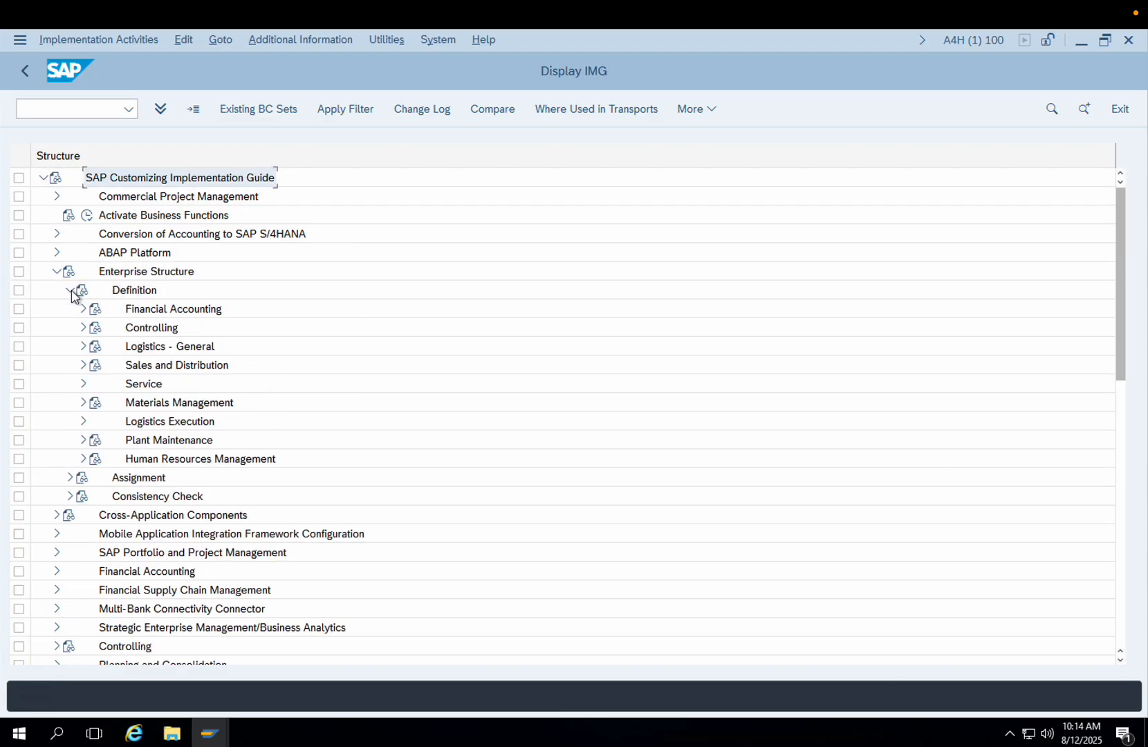
pyautogui.click(84, 311)
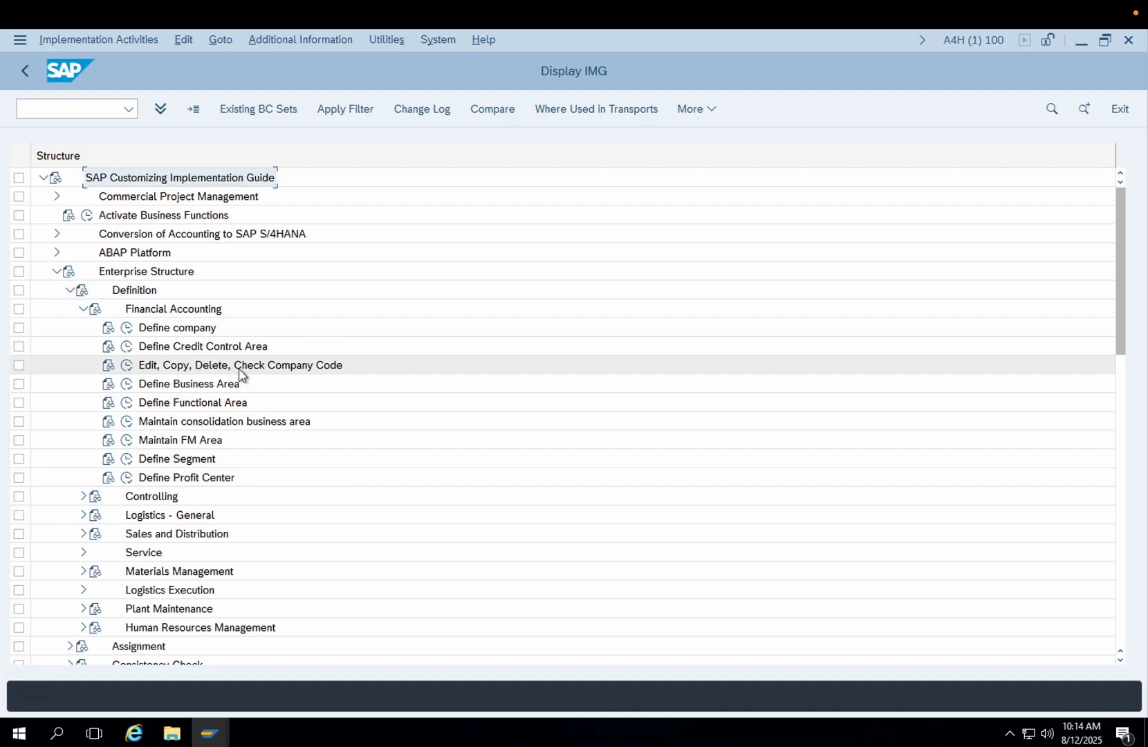
pyautogui.click(128, 366)
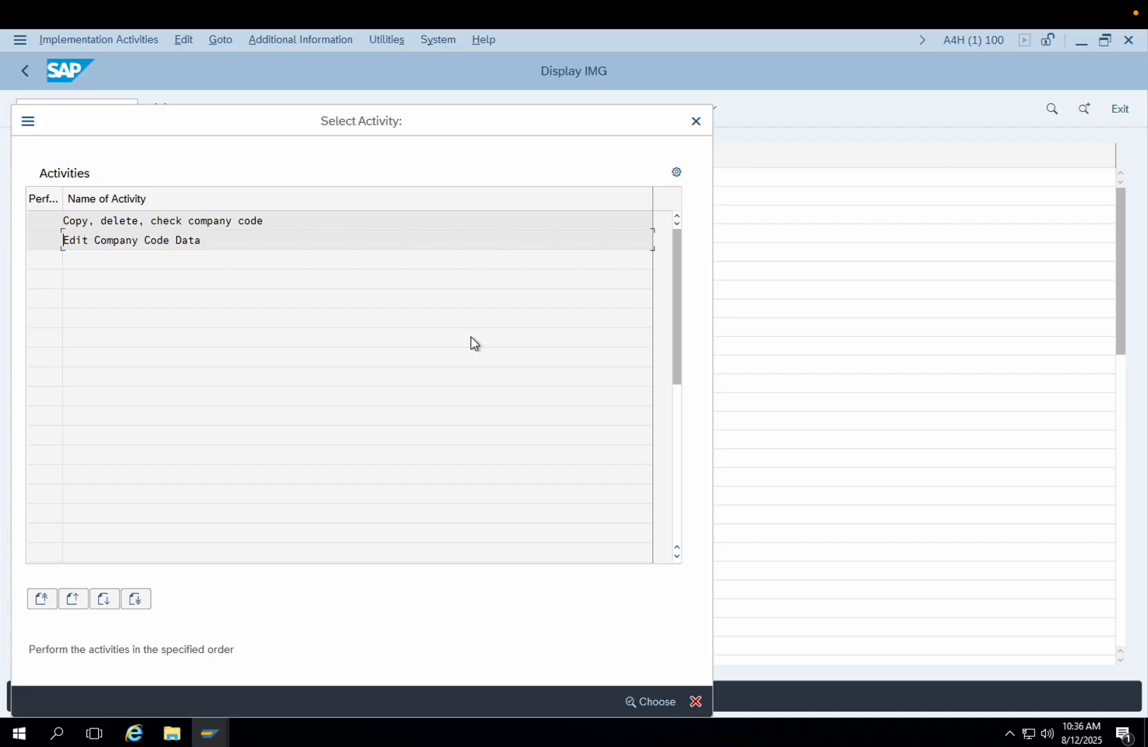
pyautogui.doubleClick(82, 223)
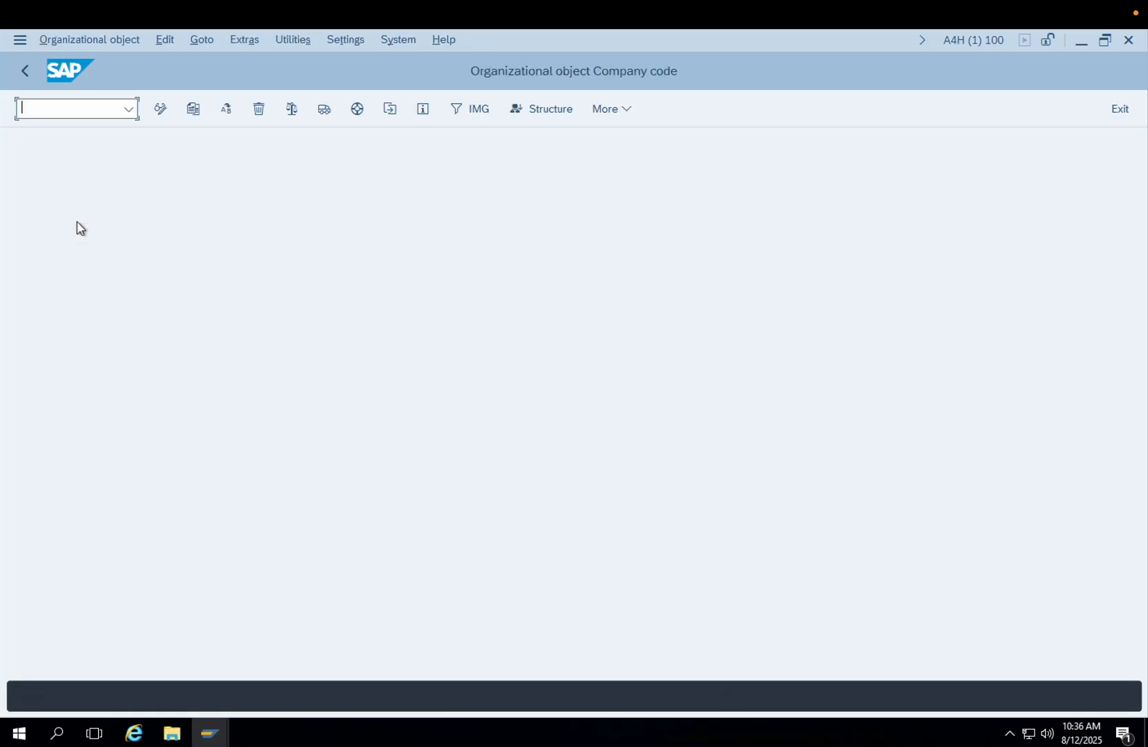
# Copy company code 1710 to TRJP, including its G/L account company code data and controlling area assignment
pyautogui.click(194, 112)
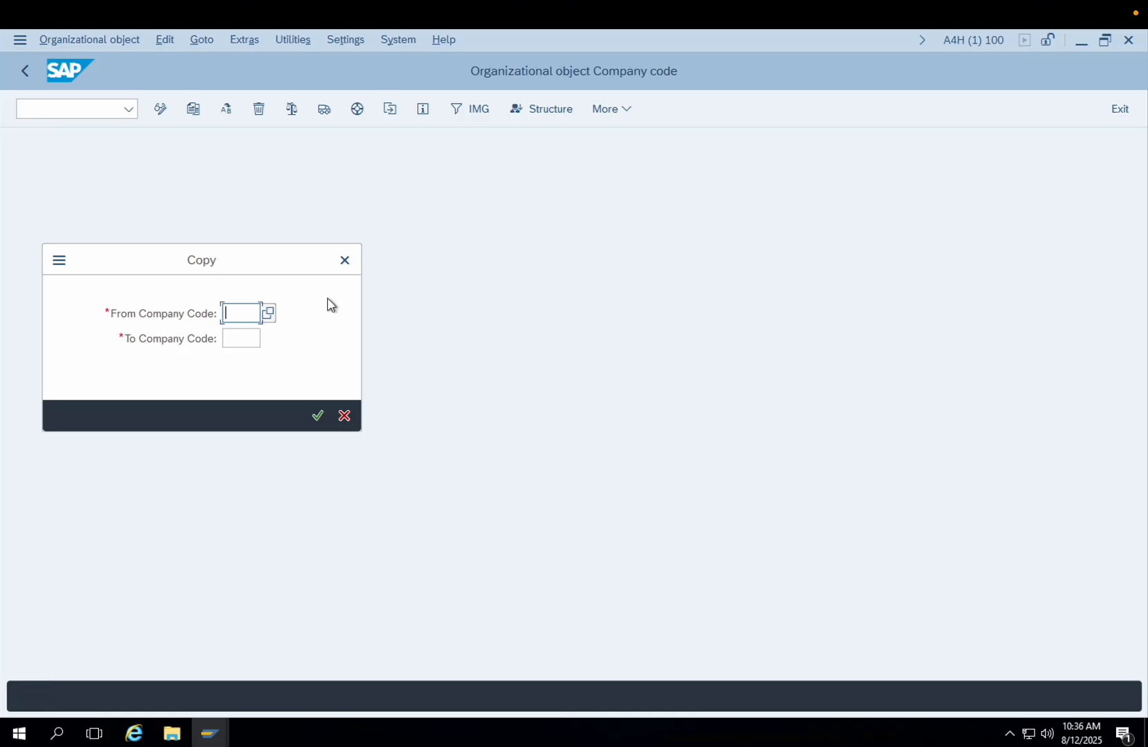
pyautogui.press('BackSpace')
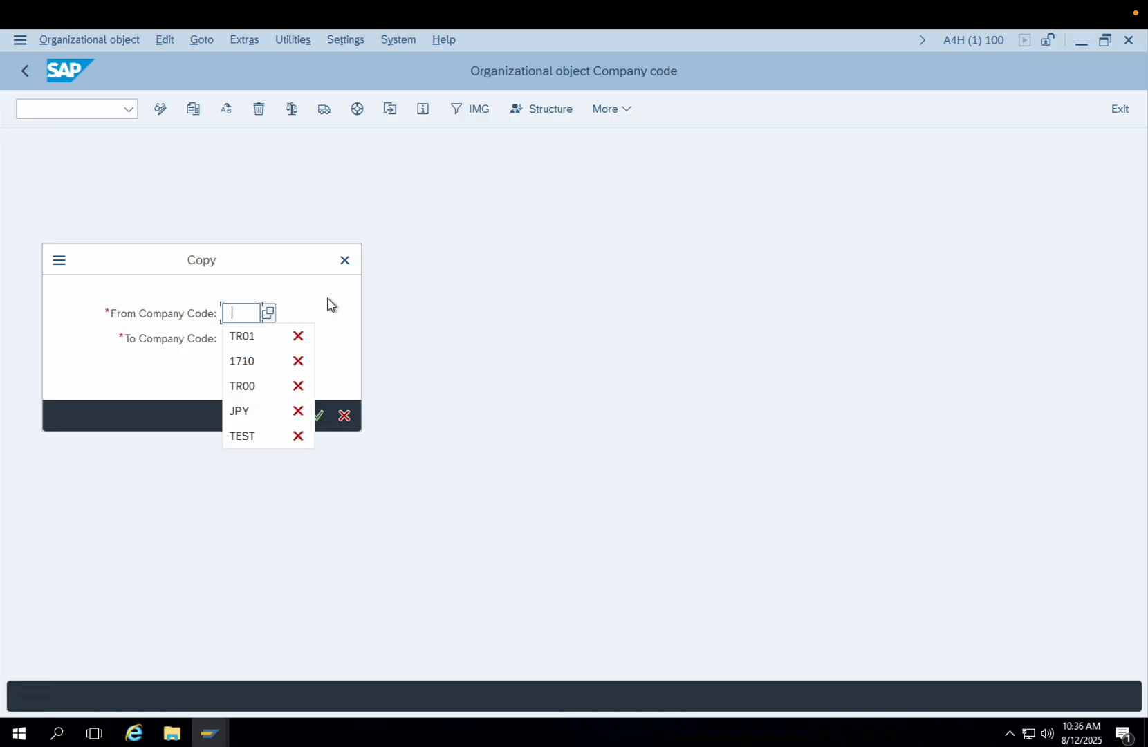
pyautogui.click(252, 366)
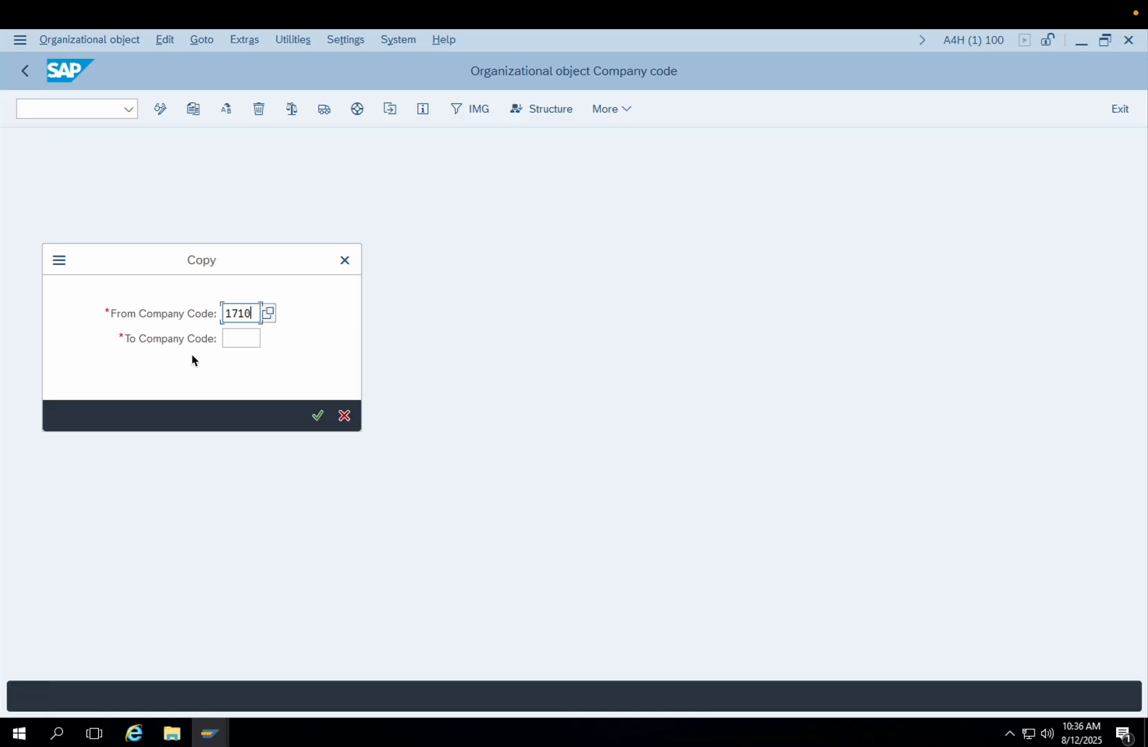
pyautogui.click(239, 337)
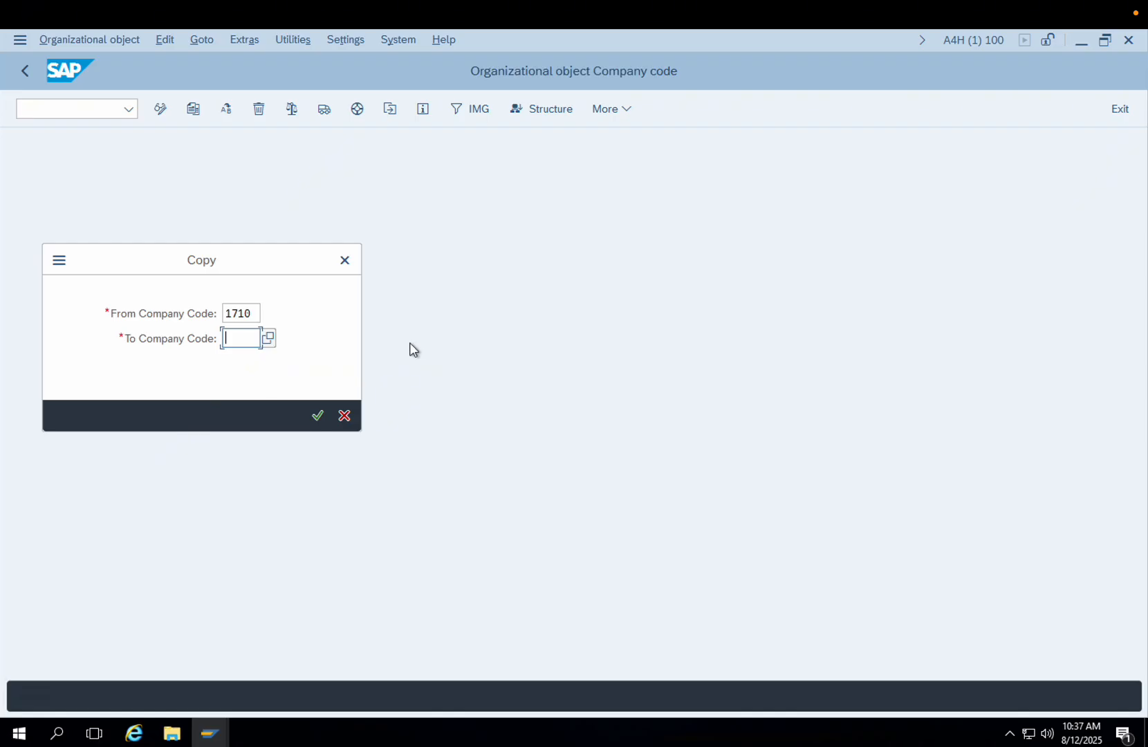
pyautogui.write('TRJP')
pyautogui.press('Return')
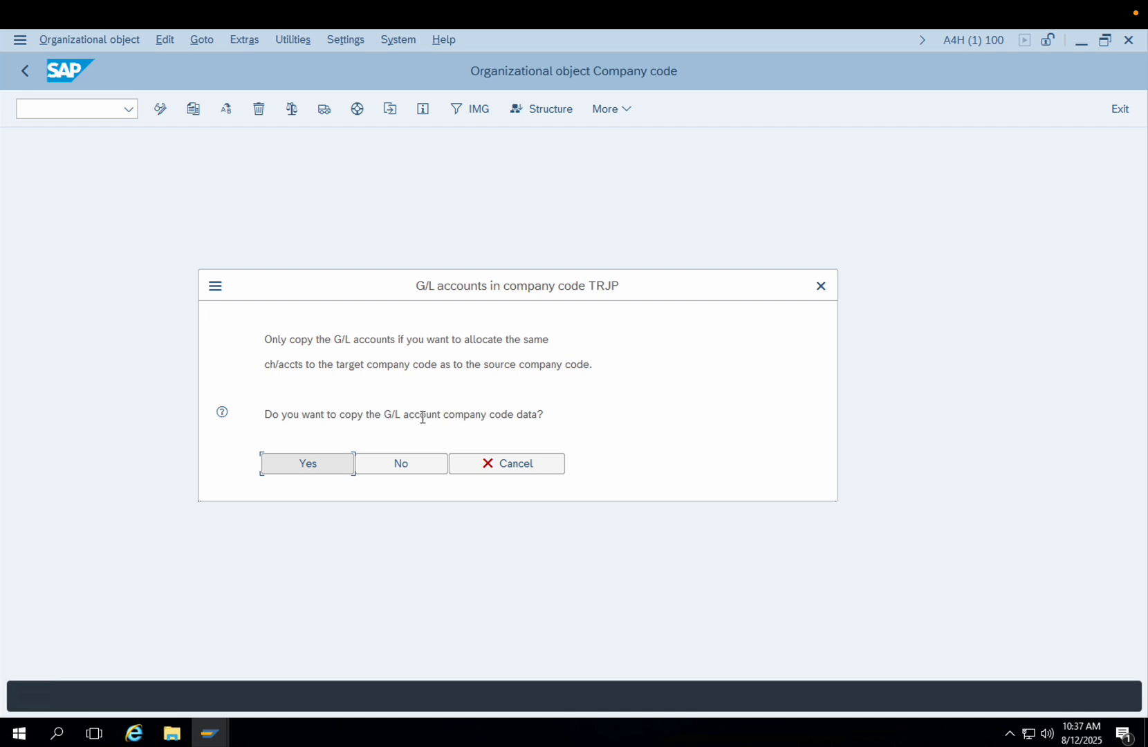
pyautogui.click(296, 471)
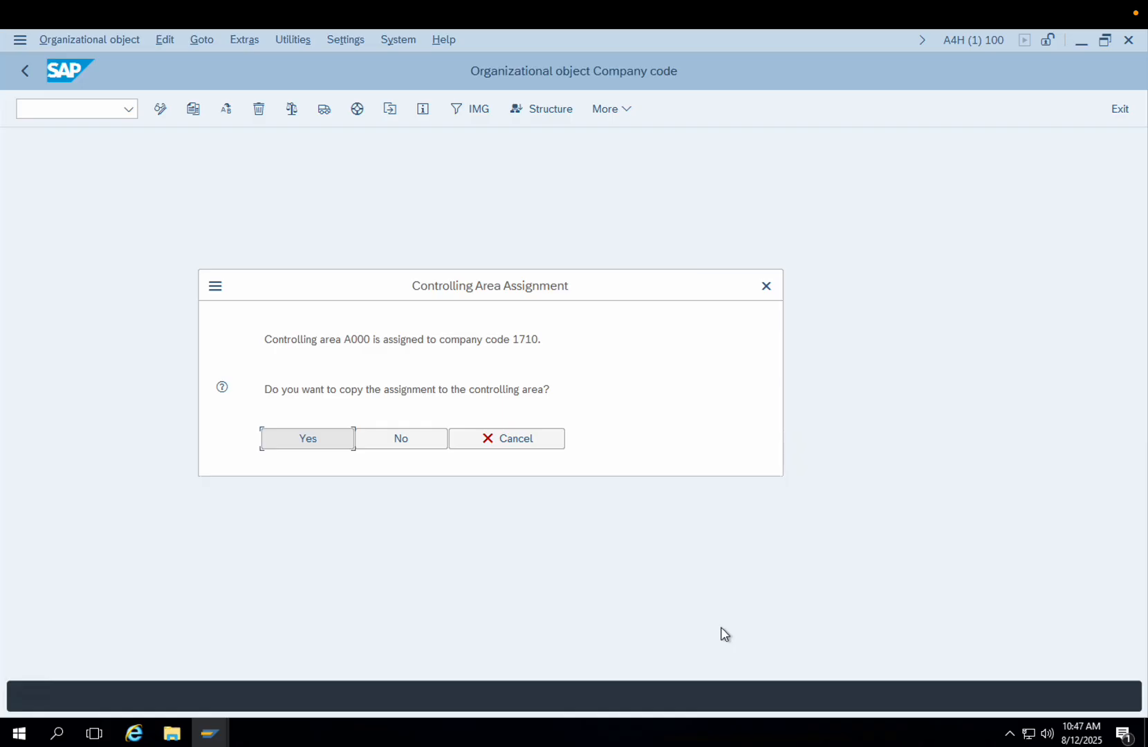
pyautogui.click(308, 442)
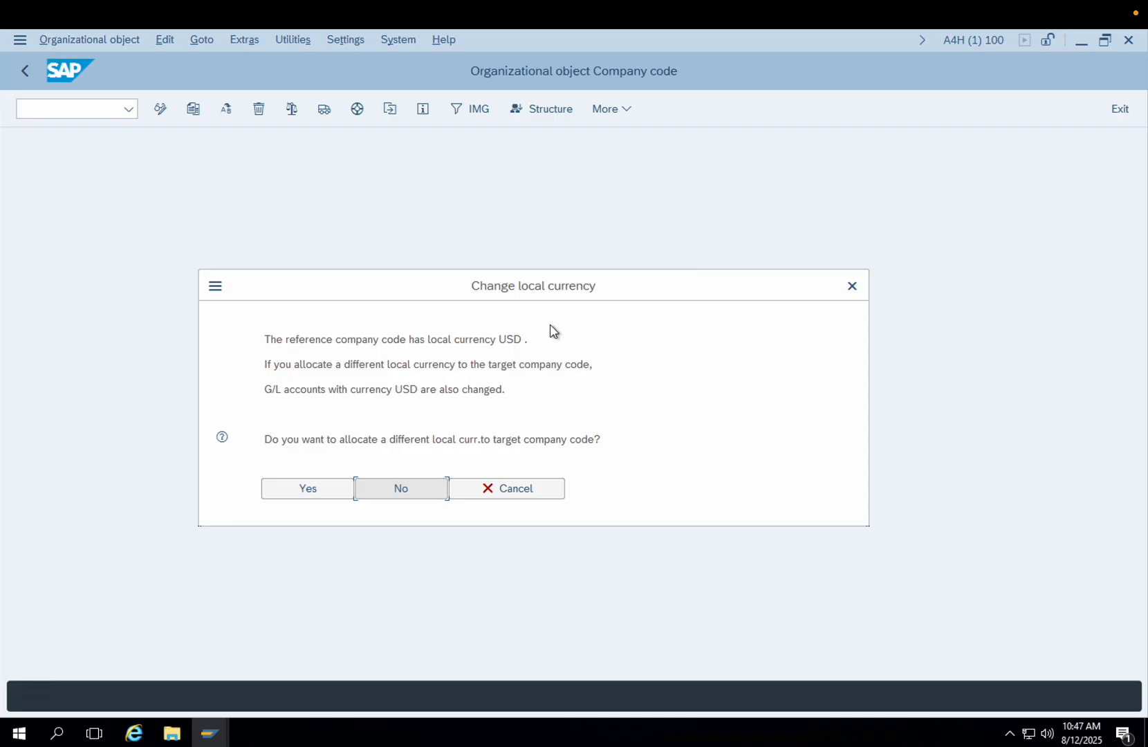
# Allocate JPY as a different local currency to the target company code
pyautogui.click(305, 491)
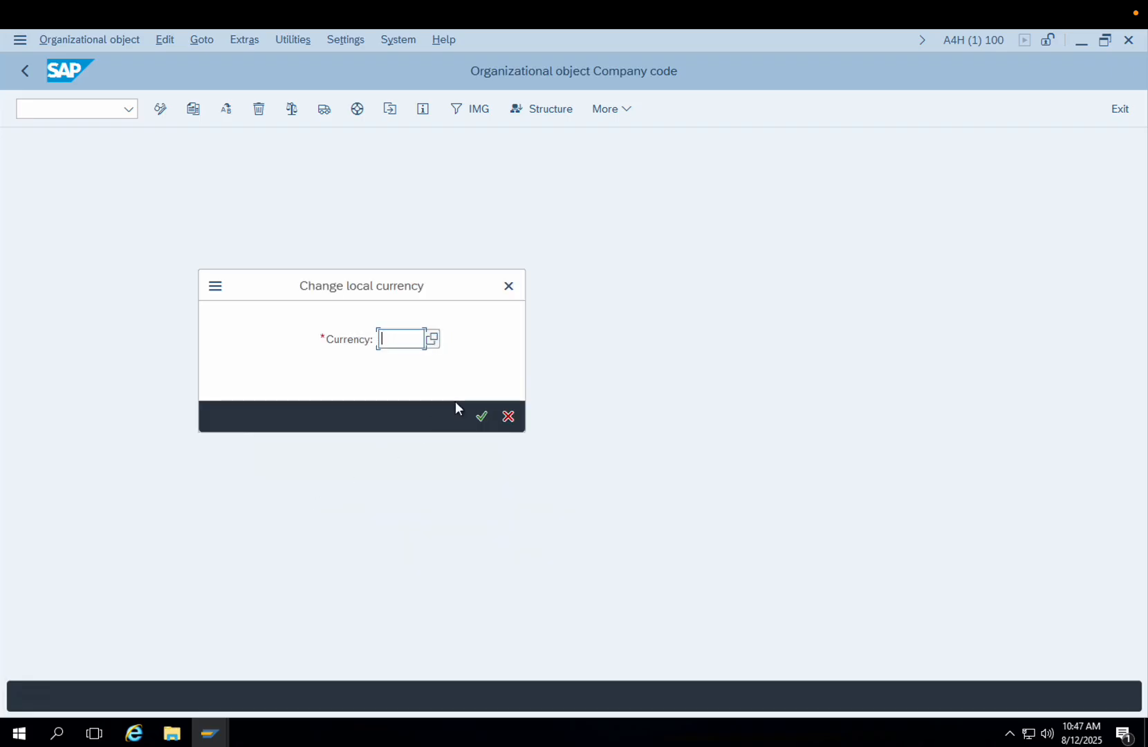
pyautogui.write('jpy')
pyautogui.click(424, 367)
pyautogui.press('Return')
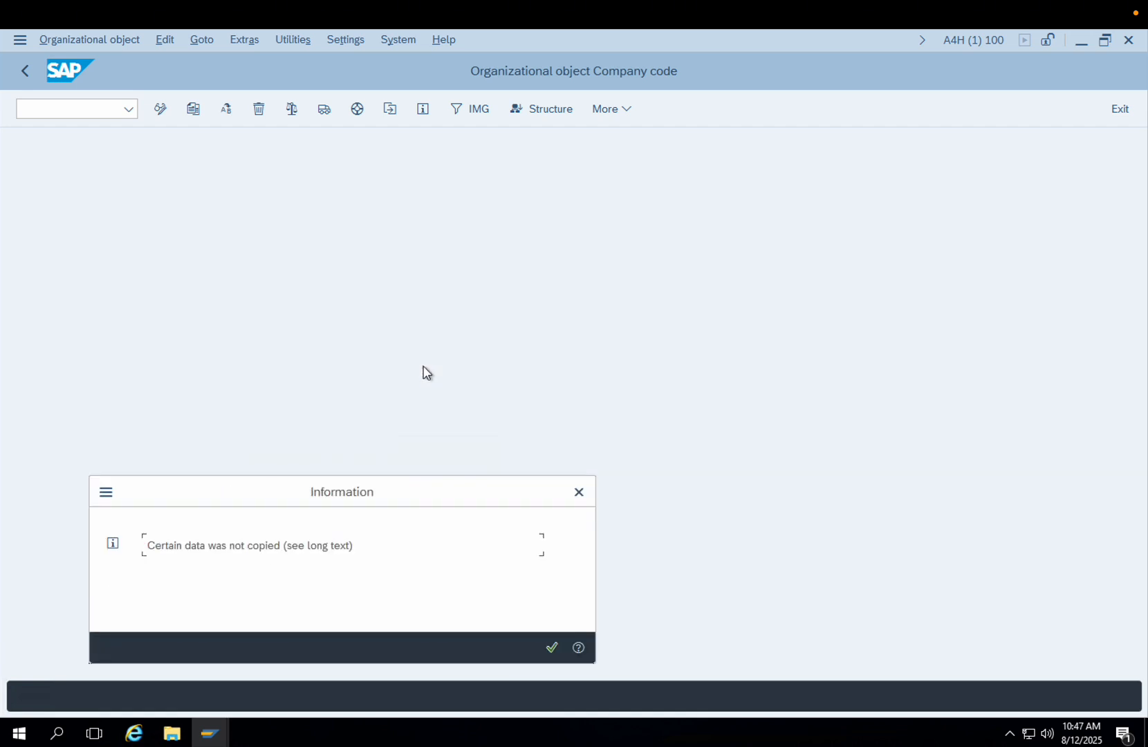
# Acknowledge the copy information messages and agree to transport the number ranges
pyautogui.press('Return')
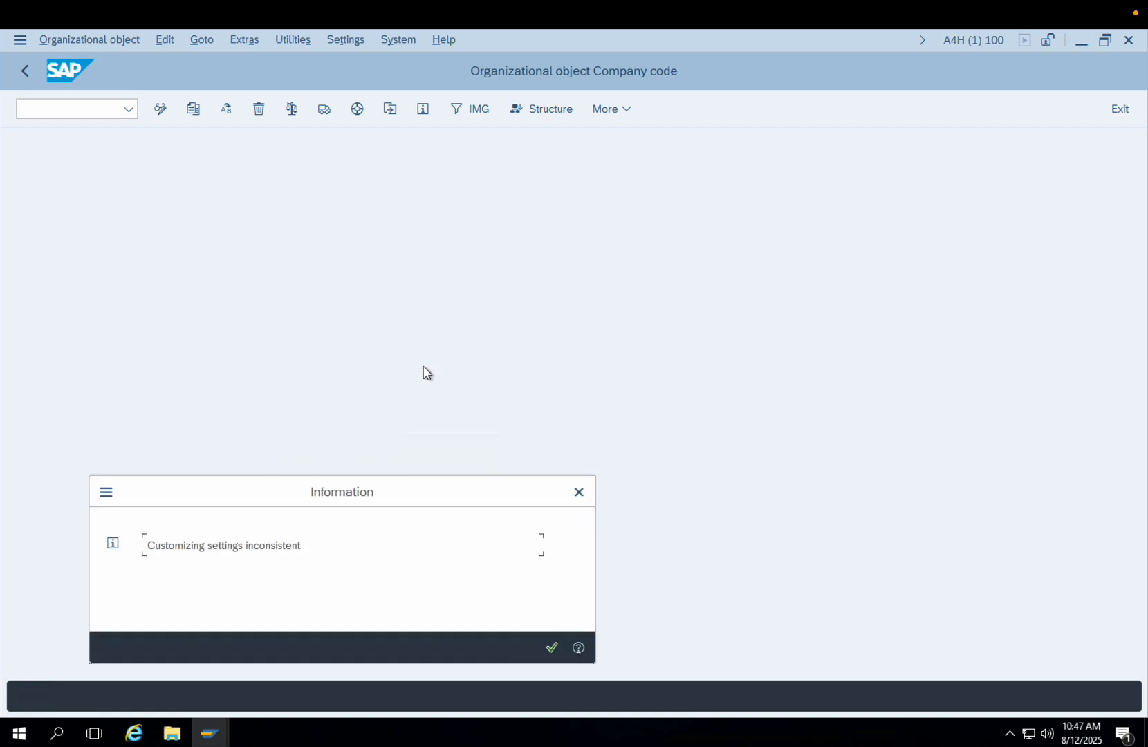
pyautogui.press('Return')
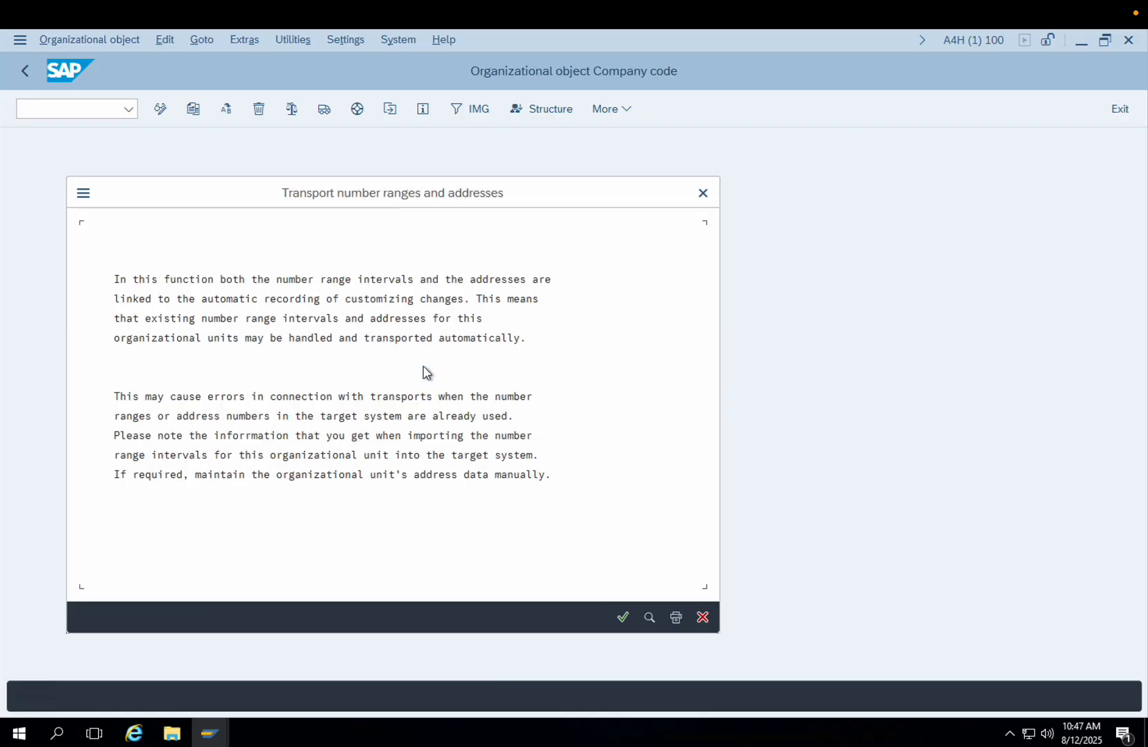
pyautogui.press('Return')
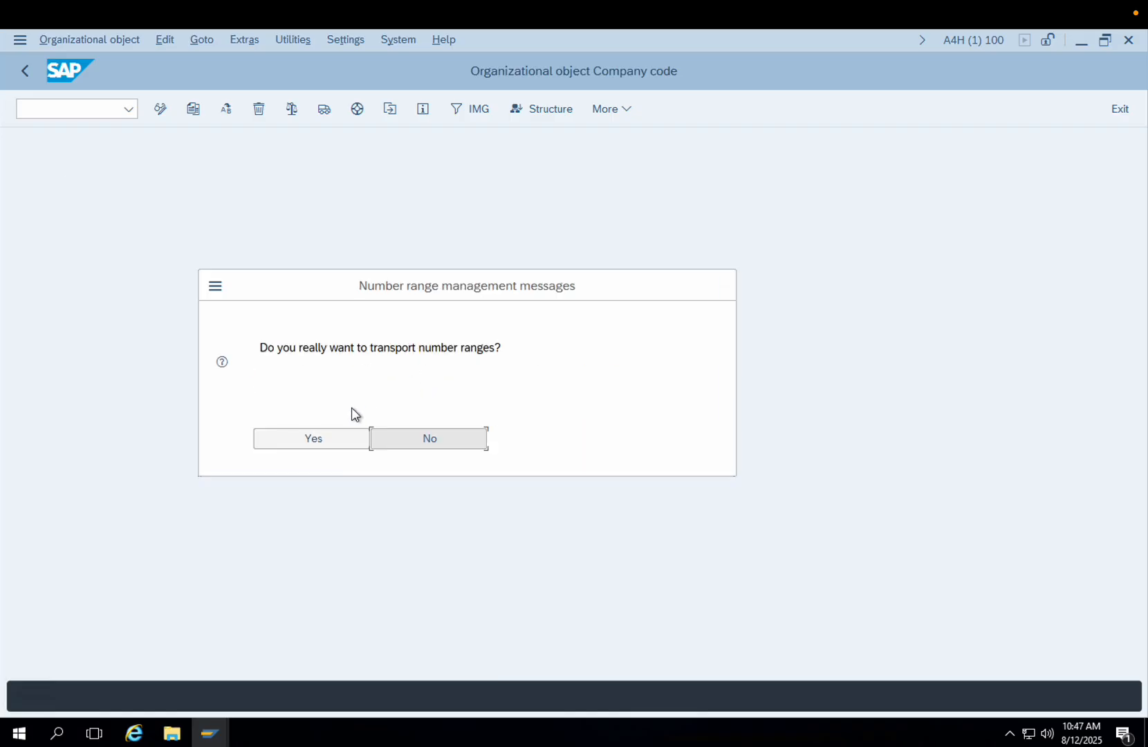
pyautogui.click(321, 429)
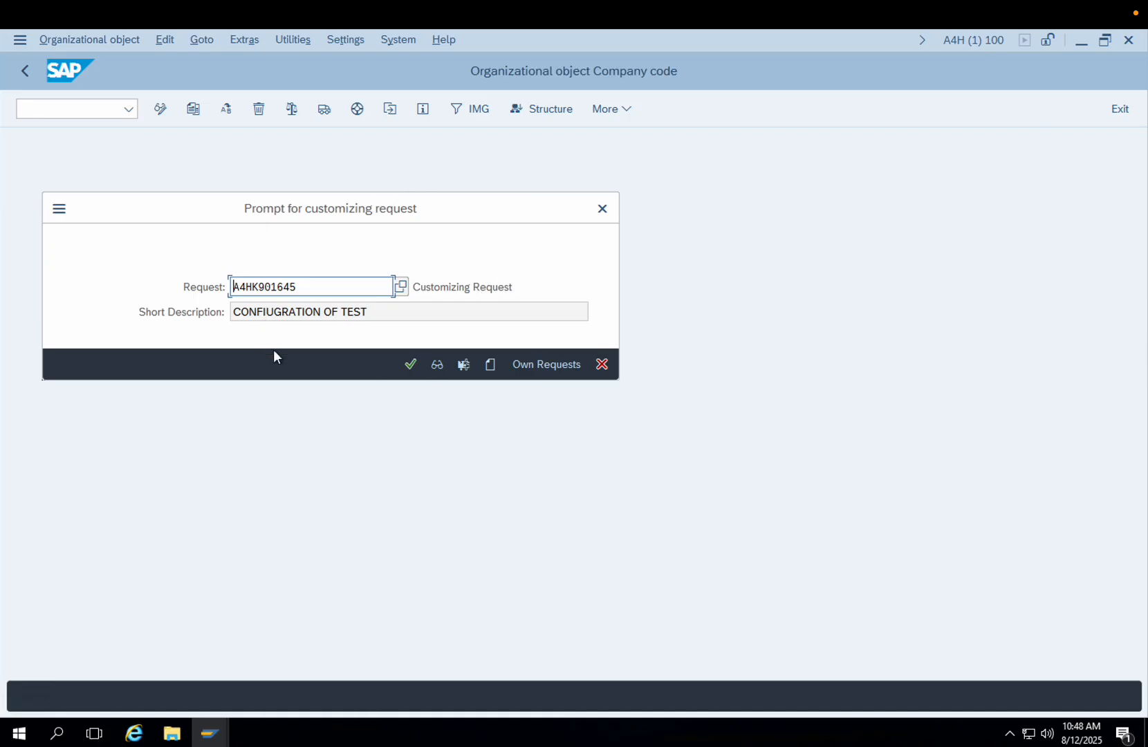
# Create a customizing request with the short description "configuration of trjp" and record the company code copy in it
pyautogui.click(490, 365)
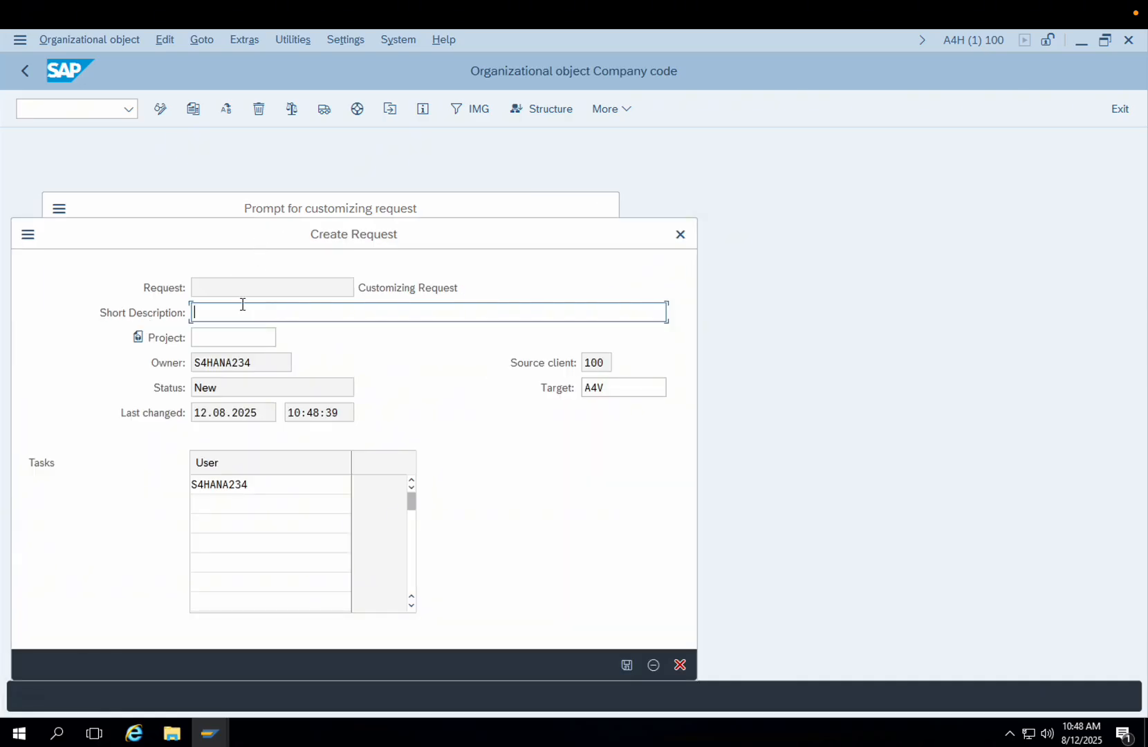
pyautogui.write('configuration of trjp')
pyautogui.click(626, 664)
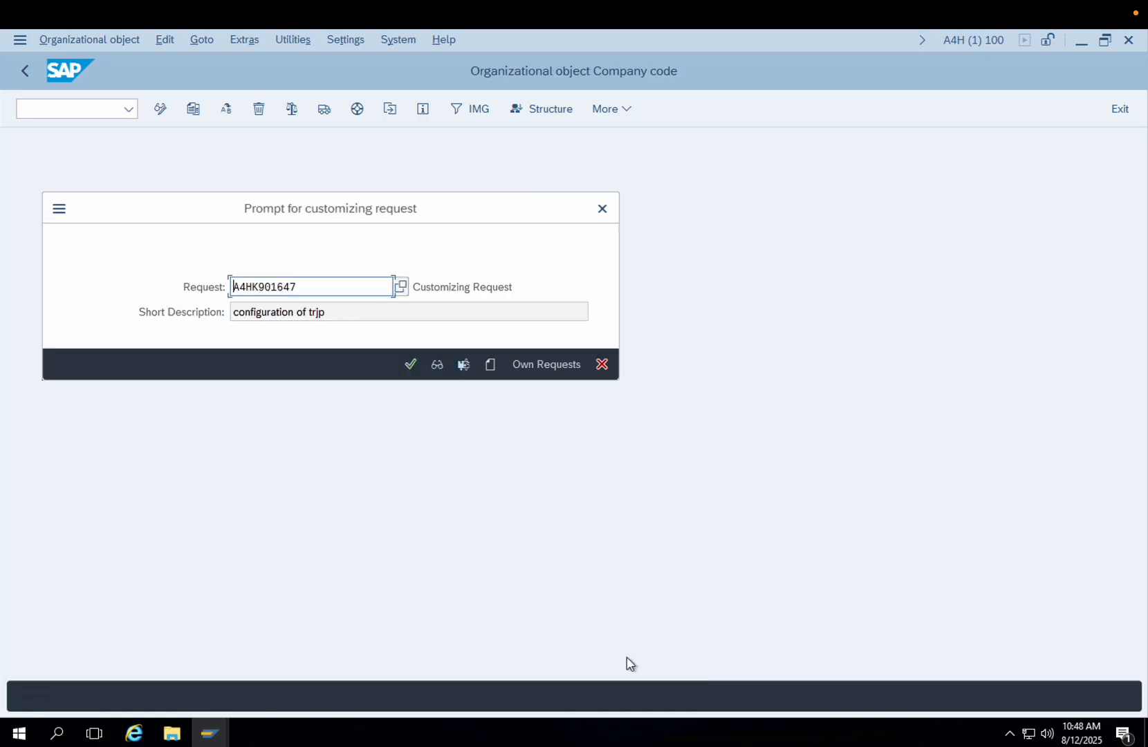
pyautogui.click(408, 371)
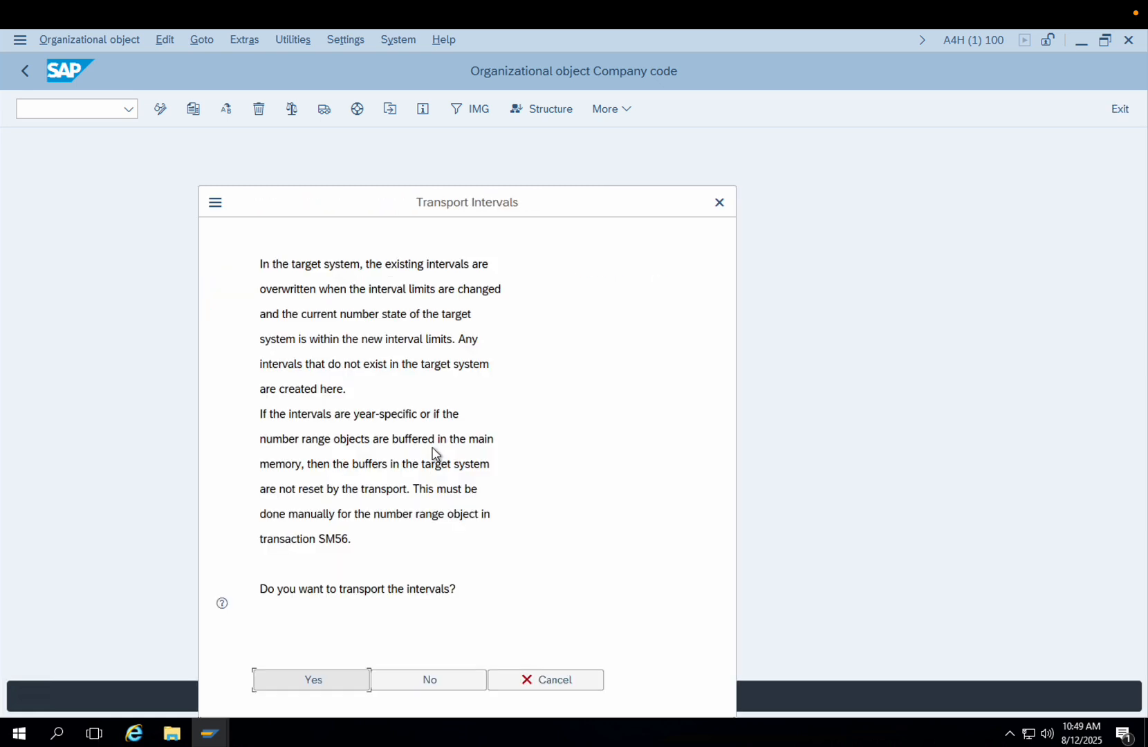
# Agree to transport every set of number range intervals and record each one in the "configuration of trjp" request
pyautogui.press('Return')
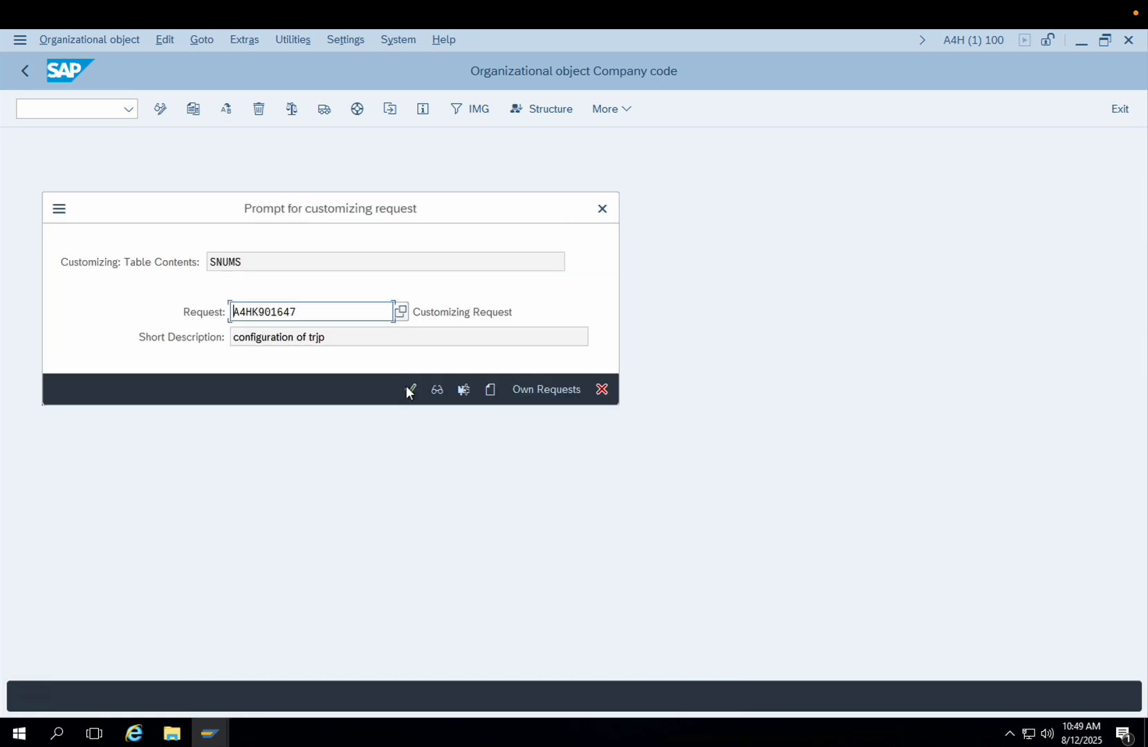
pyautogui.click(409, 390)
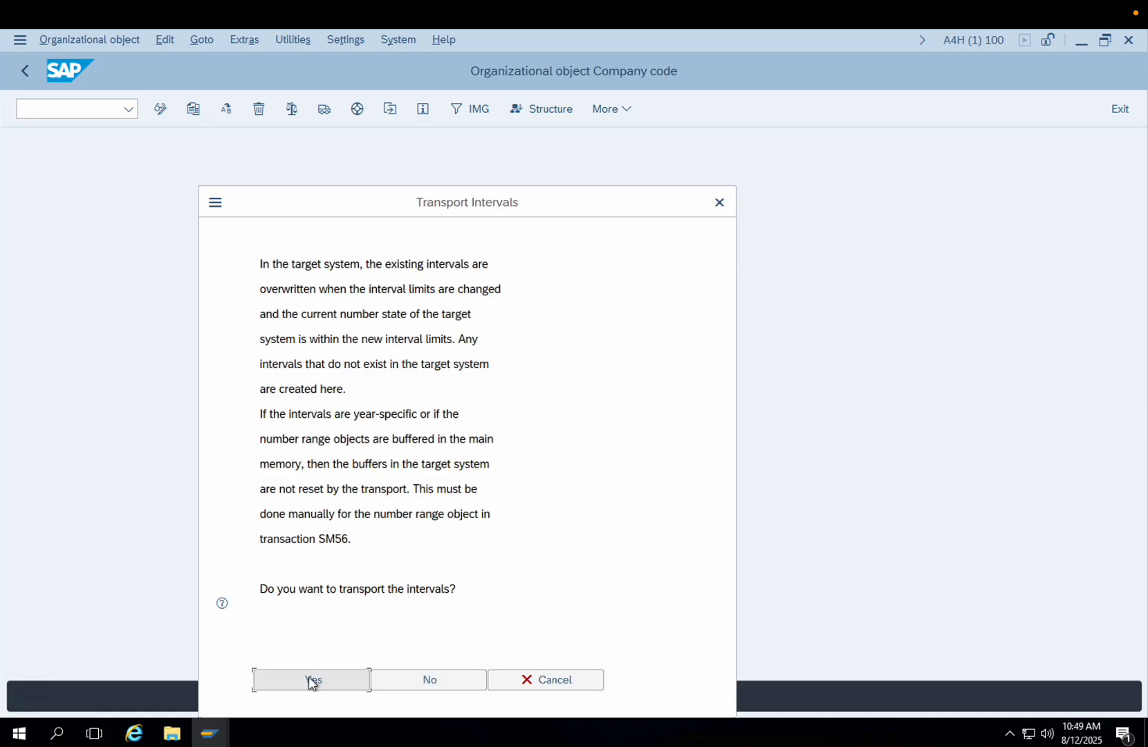
pyautogui.click(312, 681)
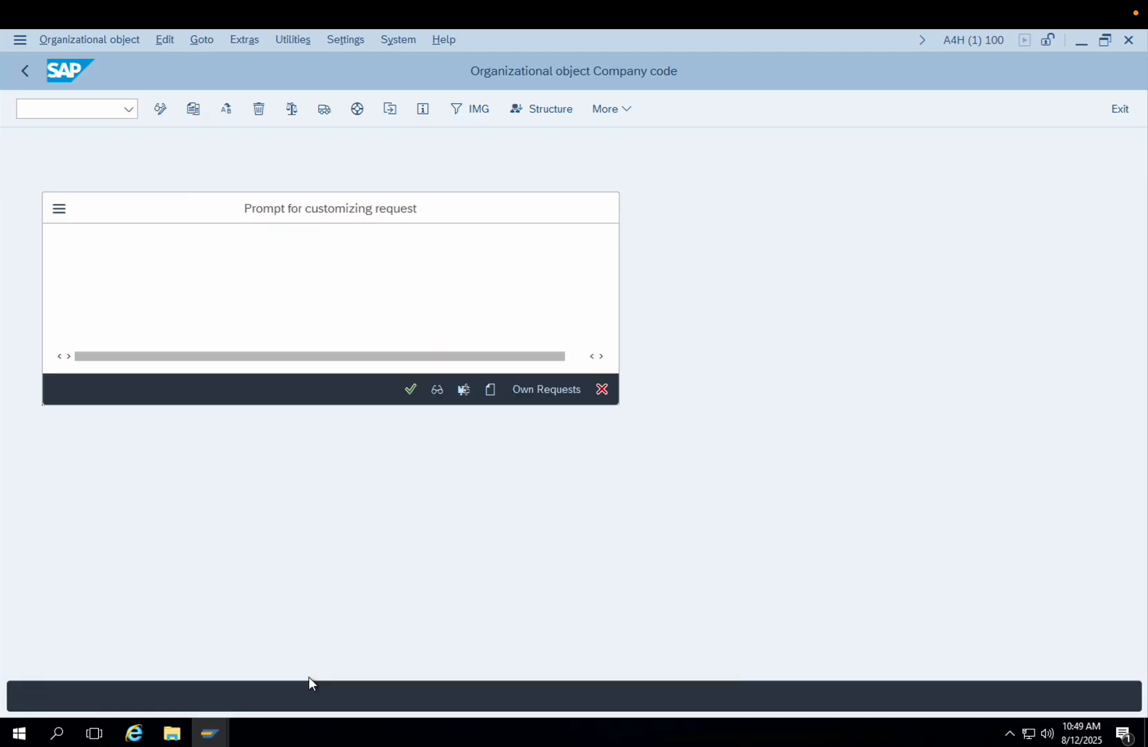
pyautogui.click(410, 390)
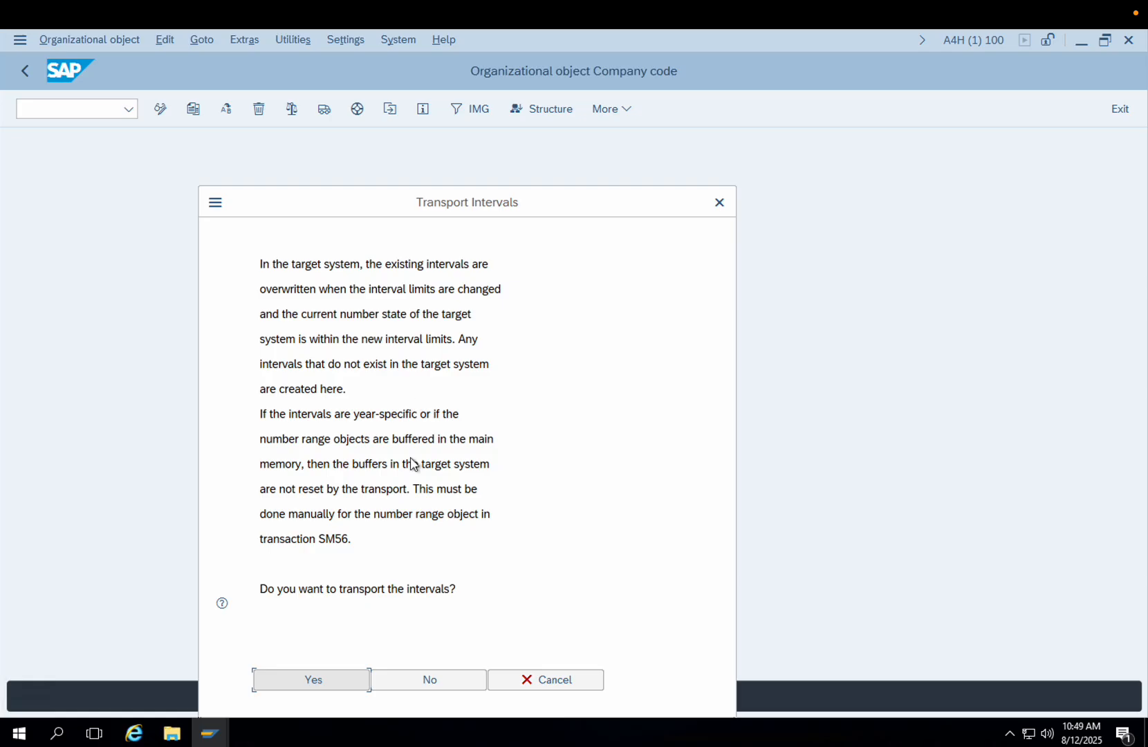
pyautogui.click(312, 684)
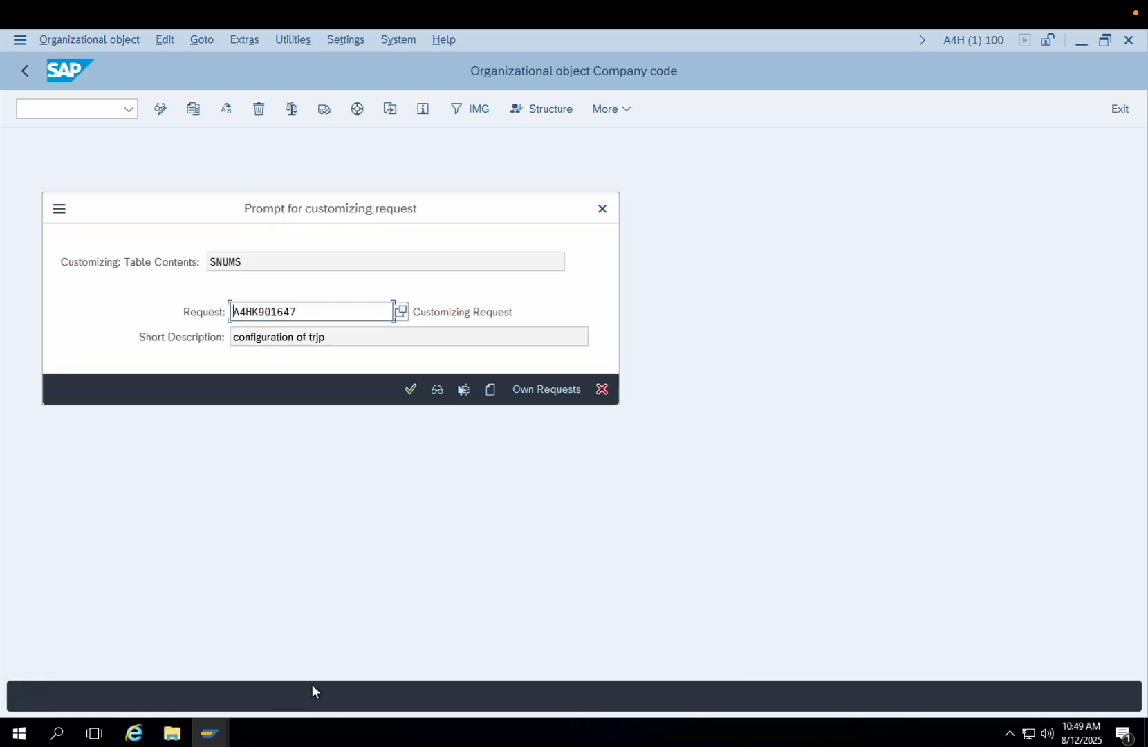
pyautogui.click(413, 390)
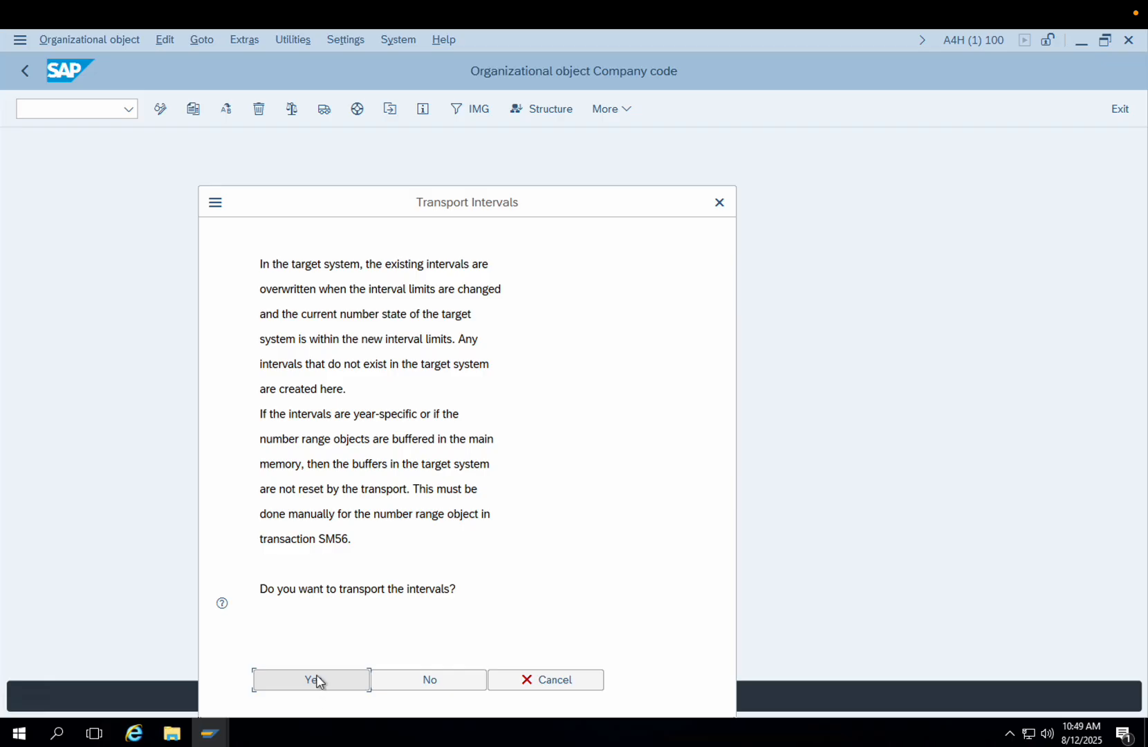
pyautogui.click(318, 680)
pyautogui.click(410, 391)
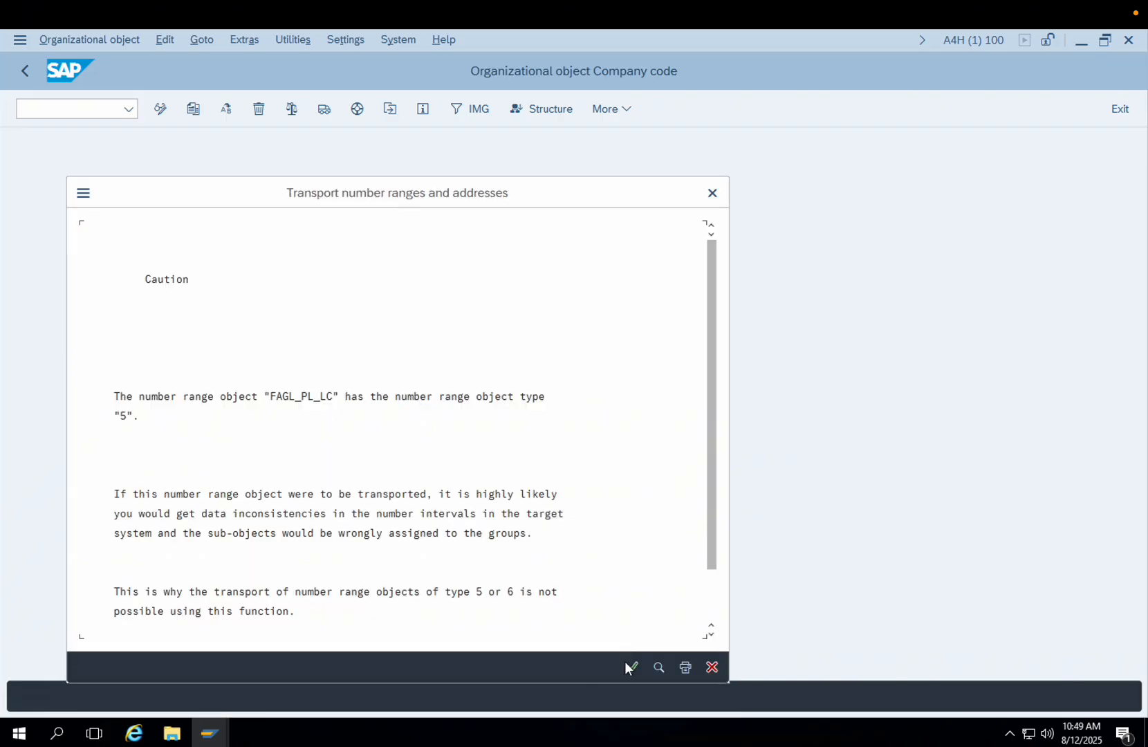
pyautogui.click(629, 667)
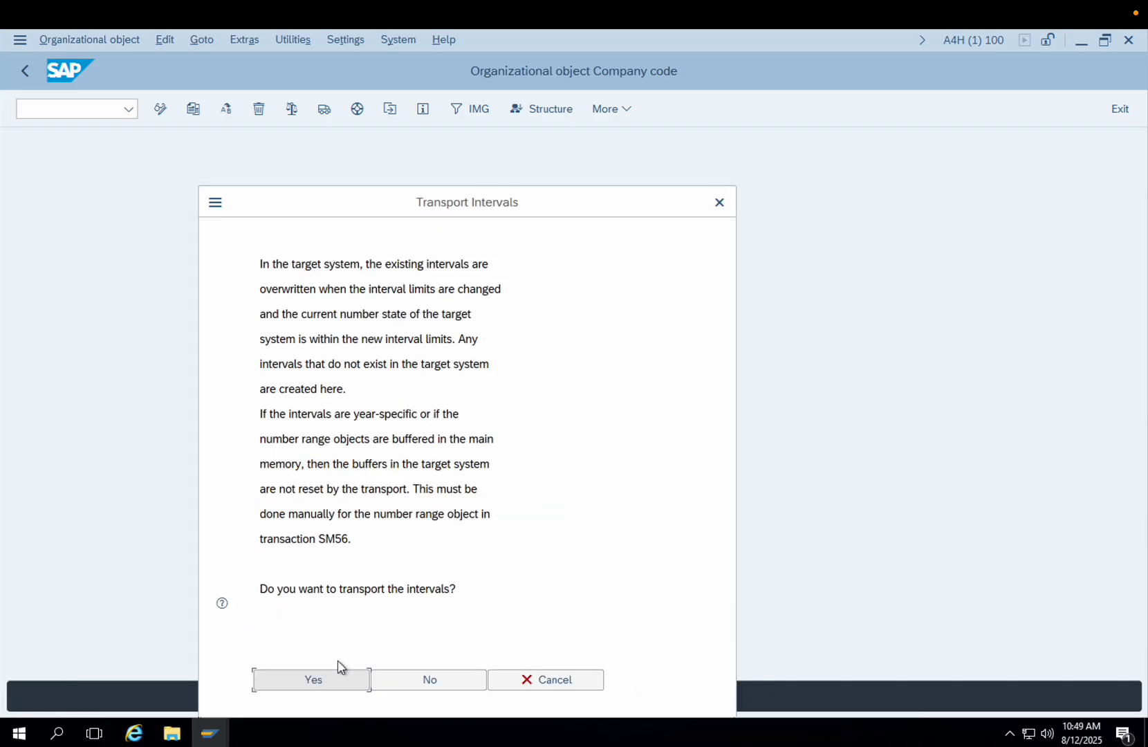
pyautogui.click(309, 681)
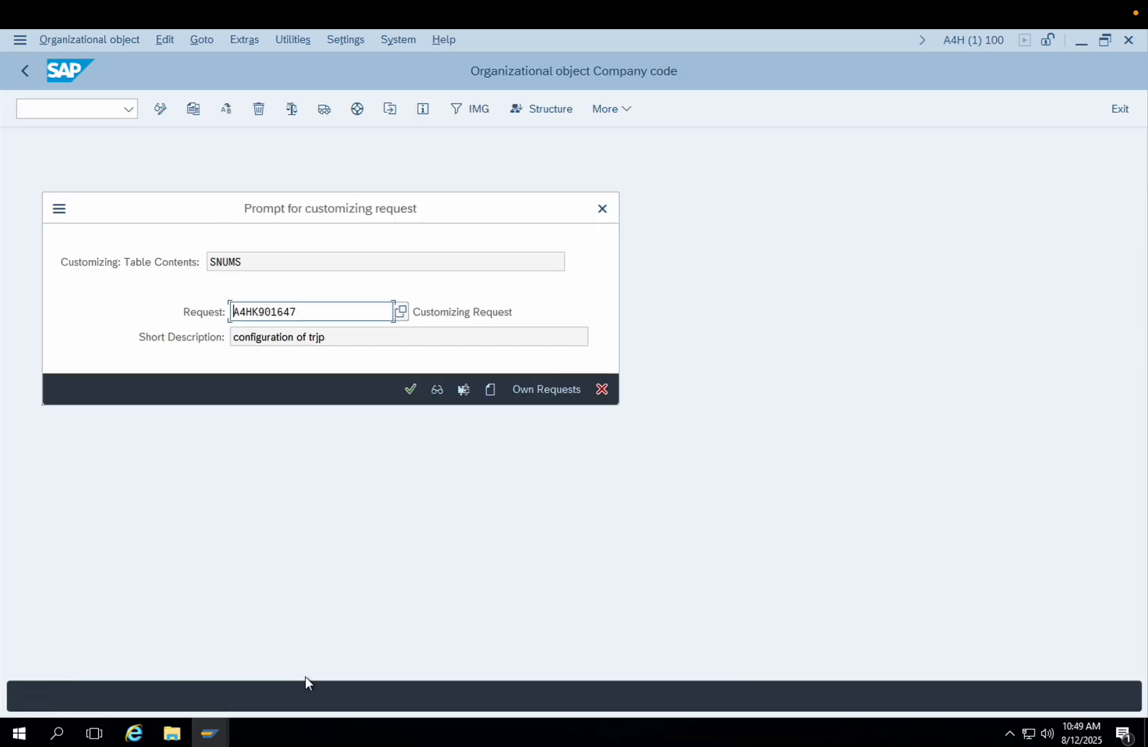
pyautogui.click(409, 390)
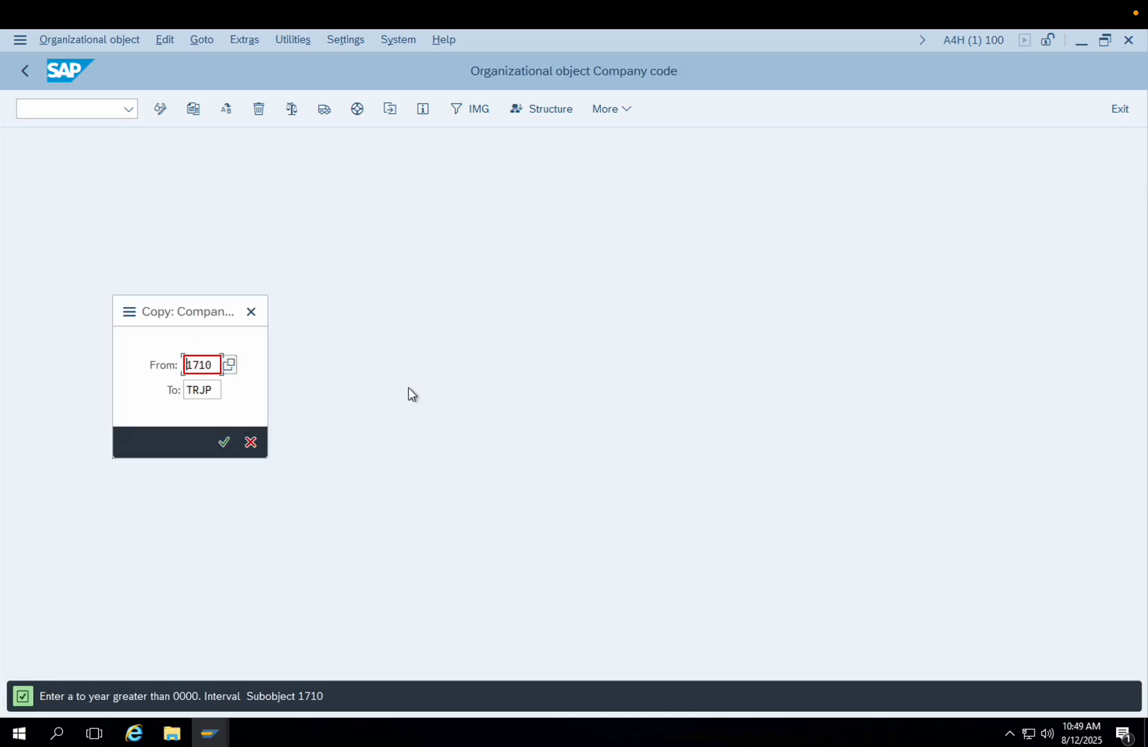
# Agree to transport the number range intervals, record them in the "configuration of trjp" request, and acknowledge the caution about number range object GL_LOCAL
pyautogui.click(253, 313)
pyautogui.click(311, 440)
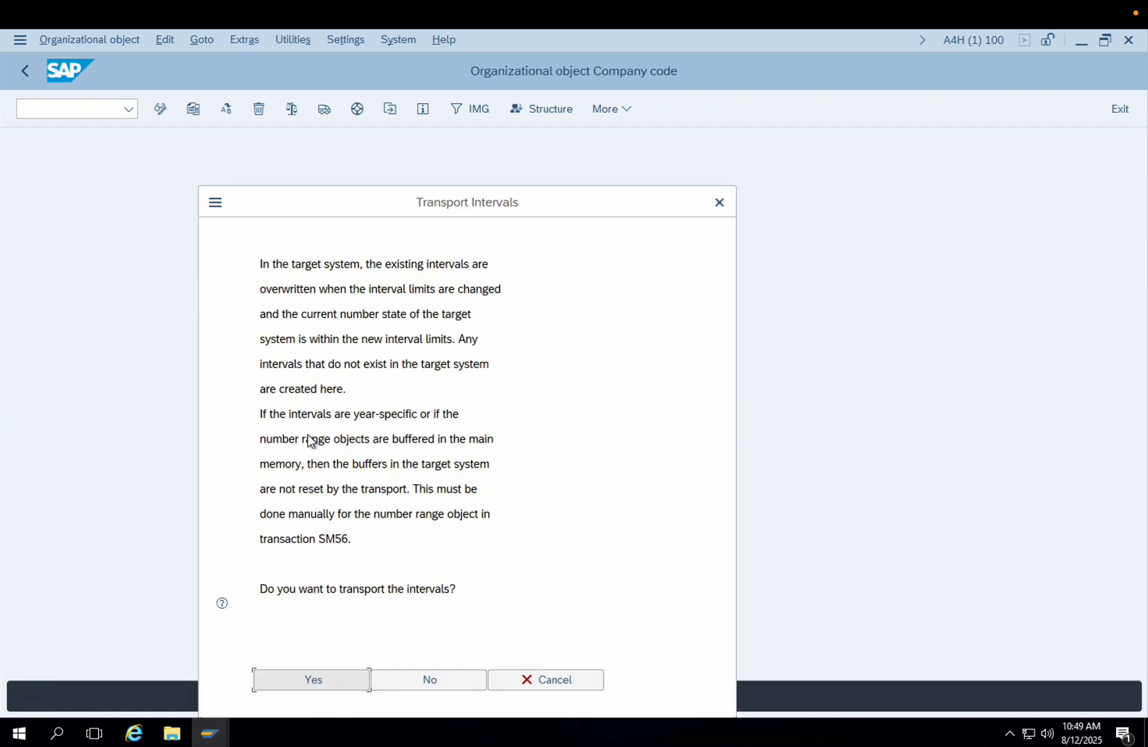
pyautogui.click(323, 681)
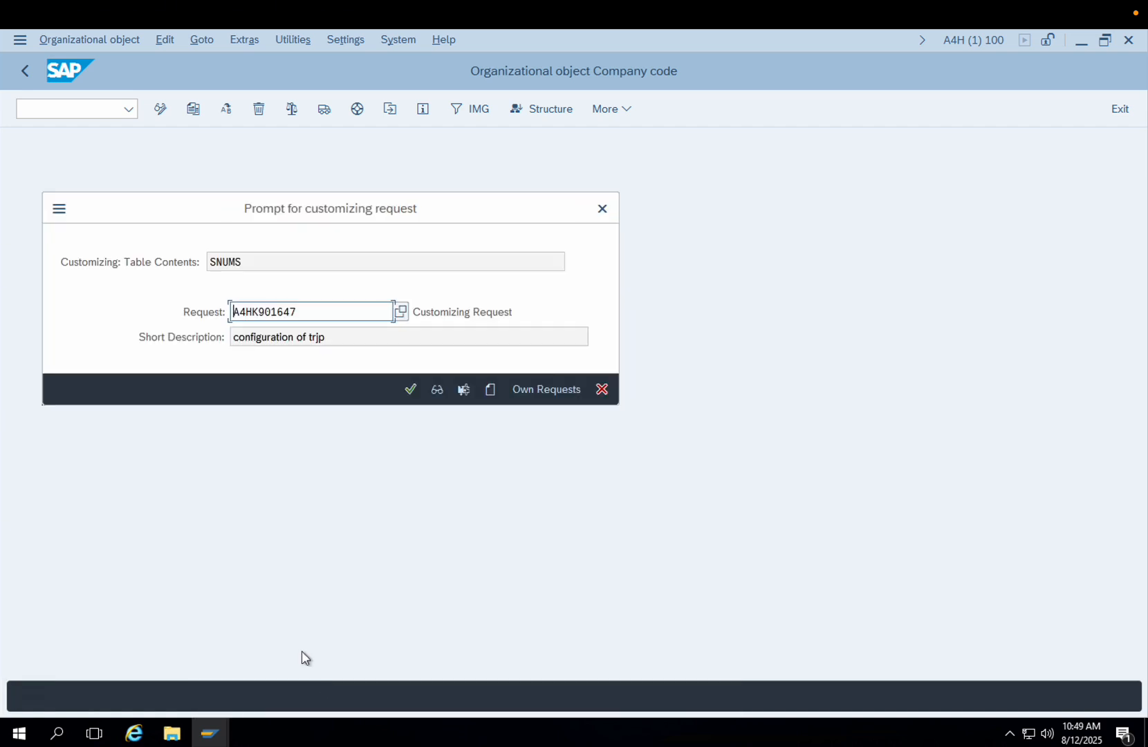
pyautogui.click(408, 388)
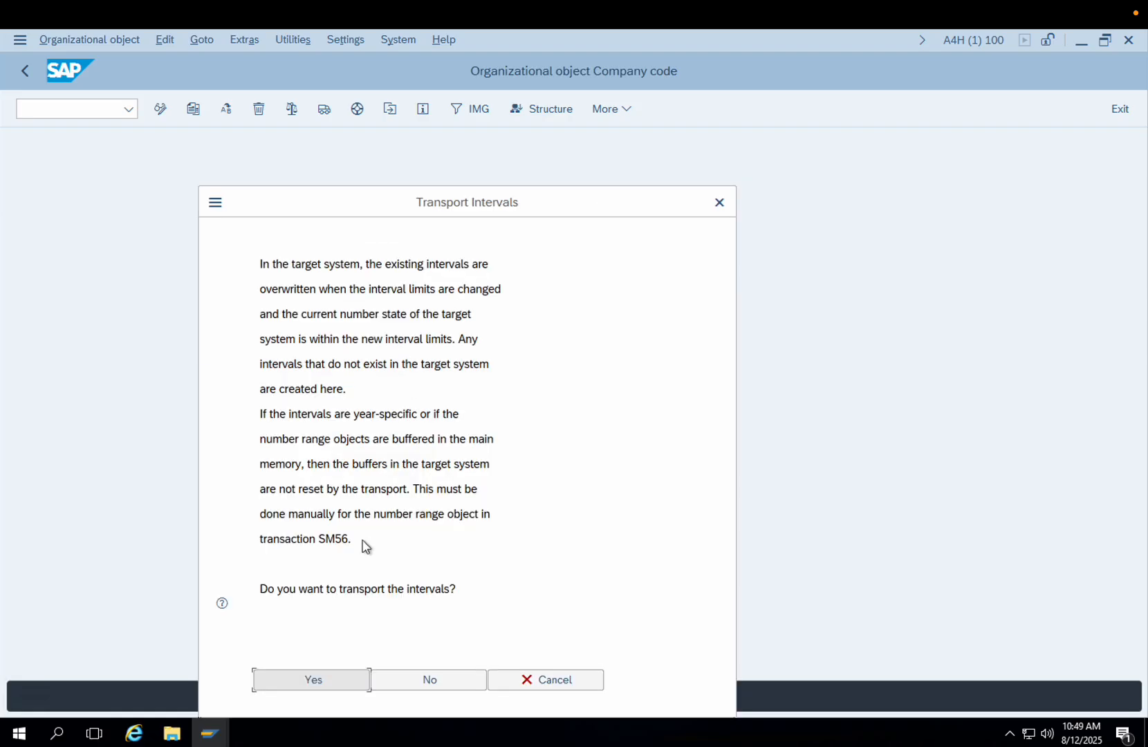
pyautogui.click(312, 679)
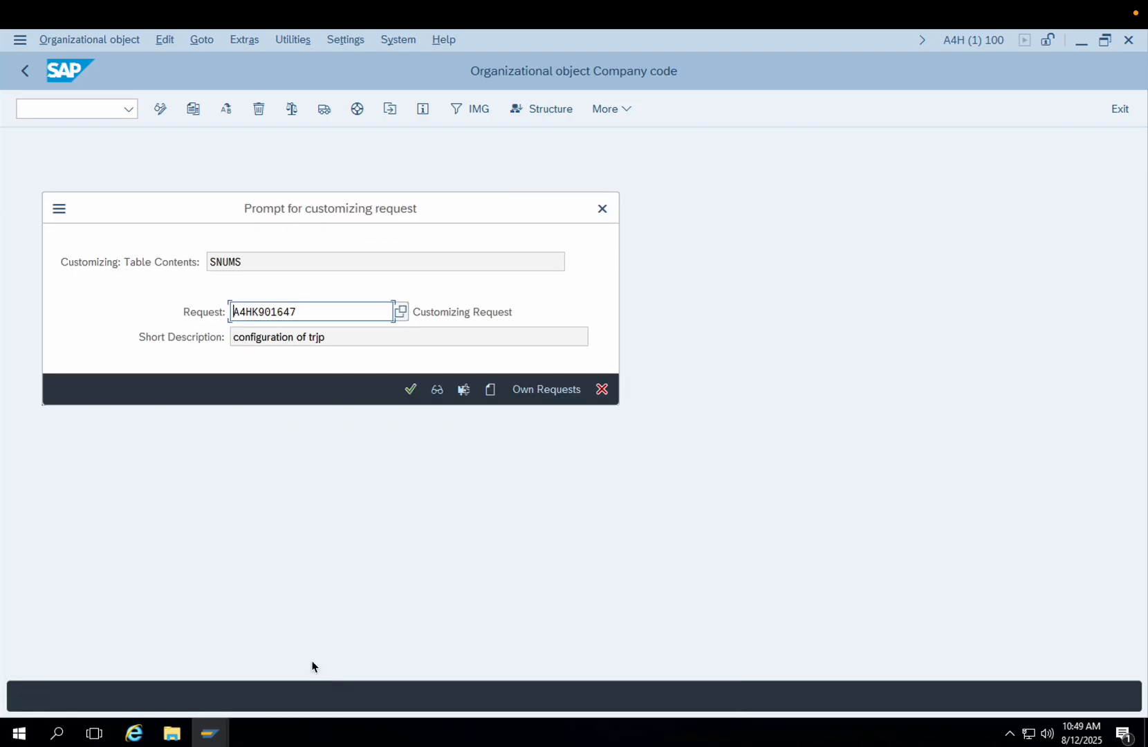
pyautogui.click(410, 390)
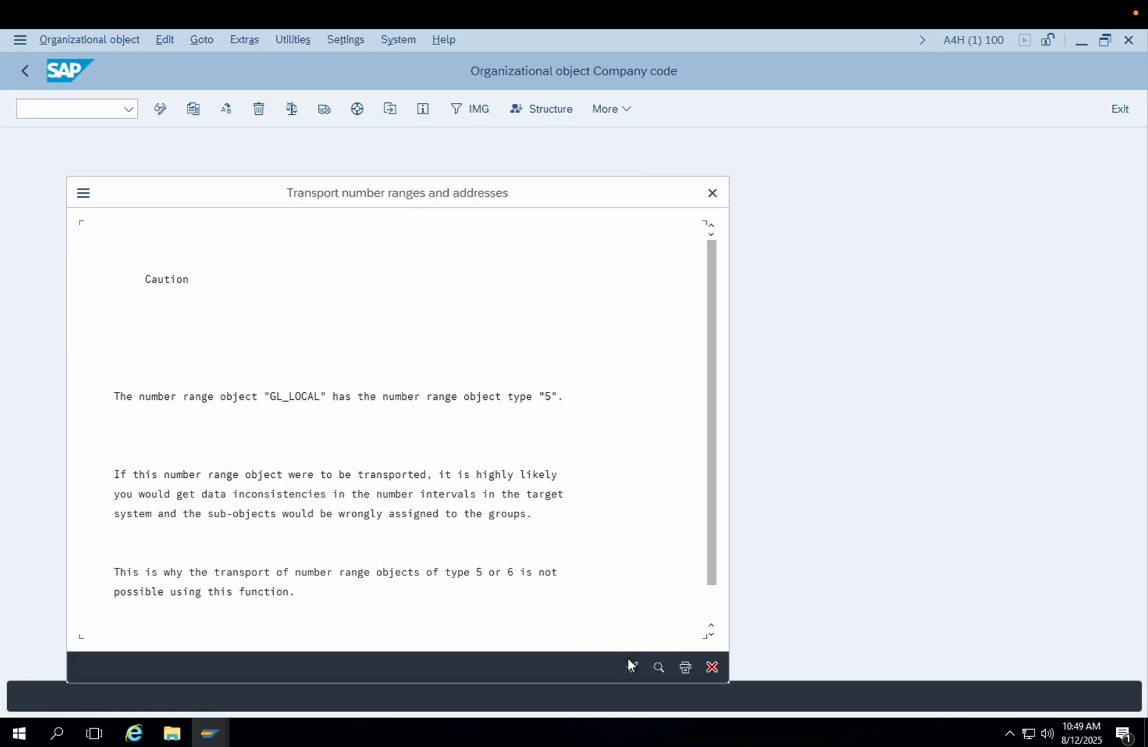
pyautogui.click(630, 666)
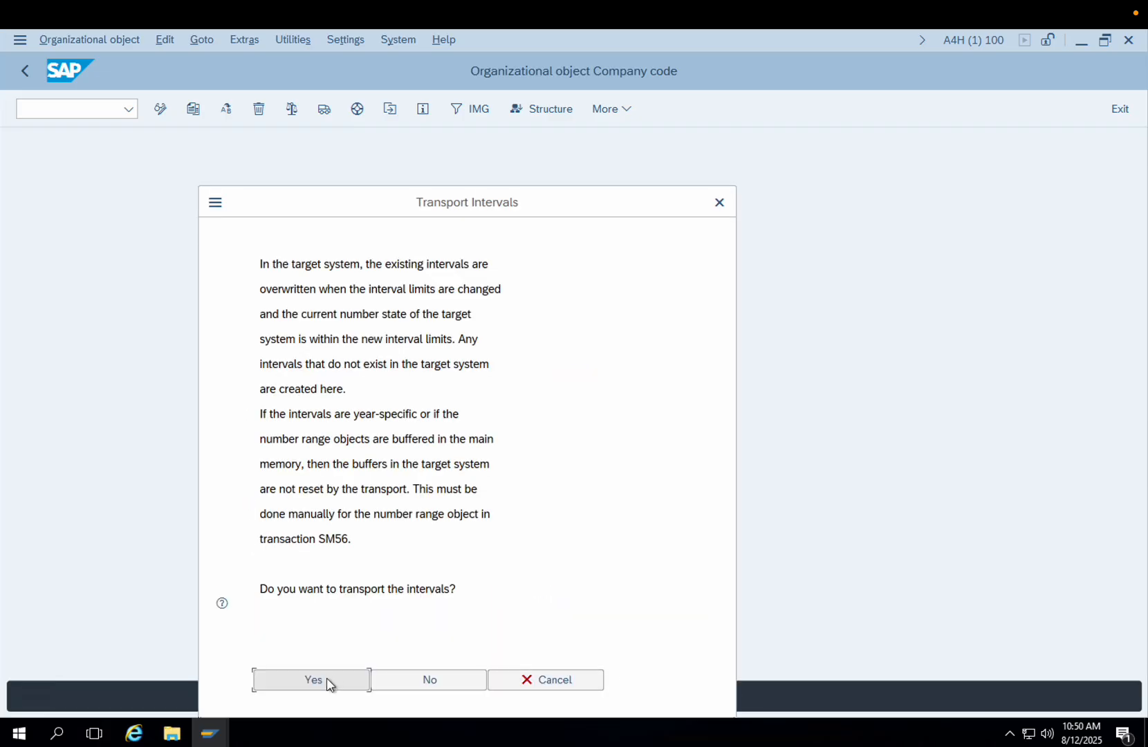
# Record the following number range interval sets in the "configuration of trjp" request and acknowledge the cautions about J_1ICERT and J_1ICHLNNO
pyautogui.click(328, 680)
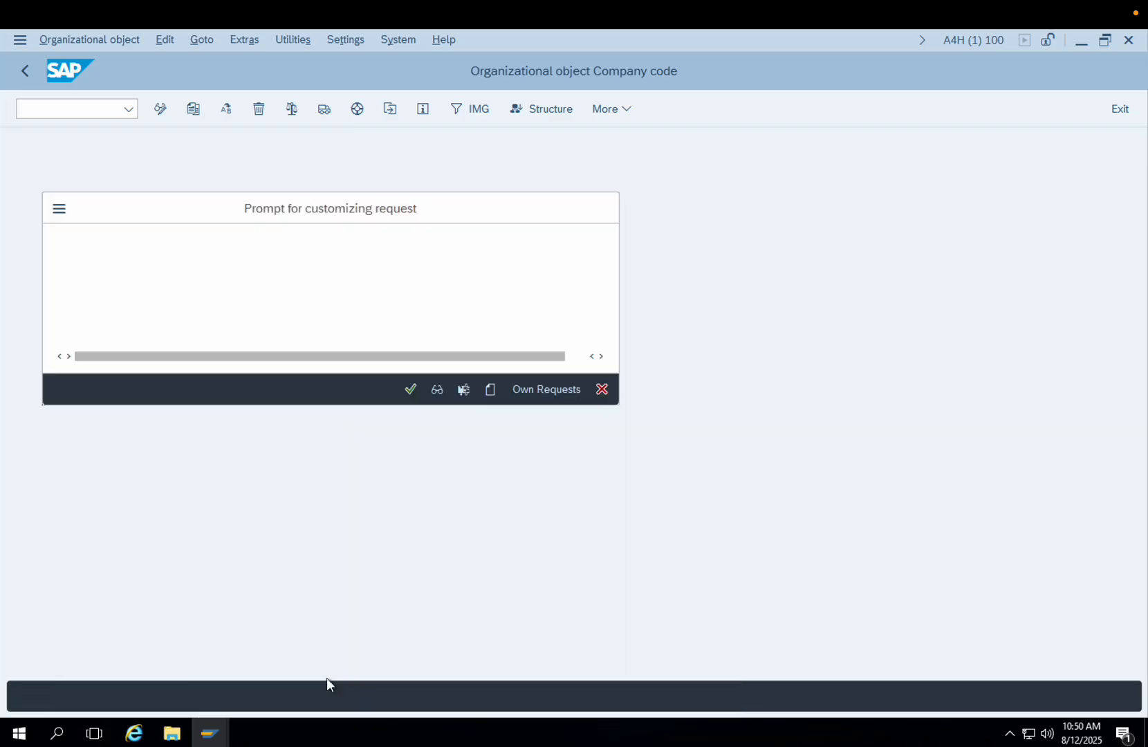
pyautogui.click(413, 398)
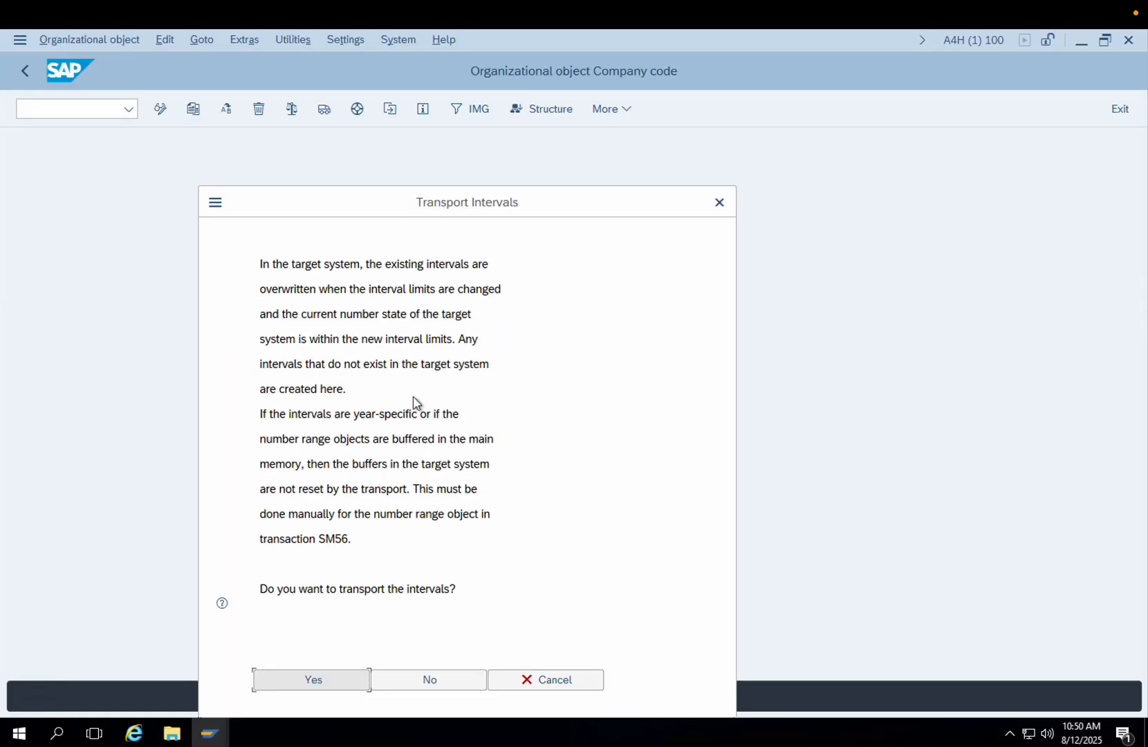
pyautogui.click(341, 677)
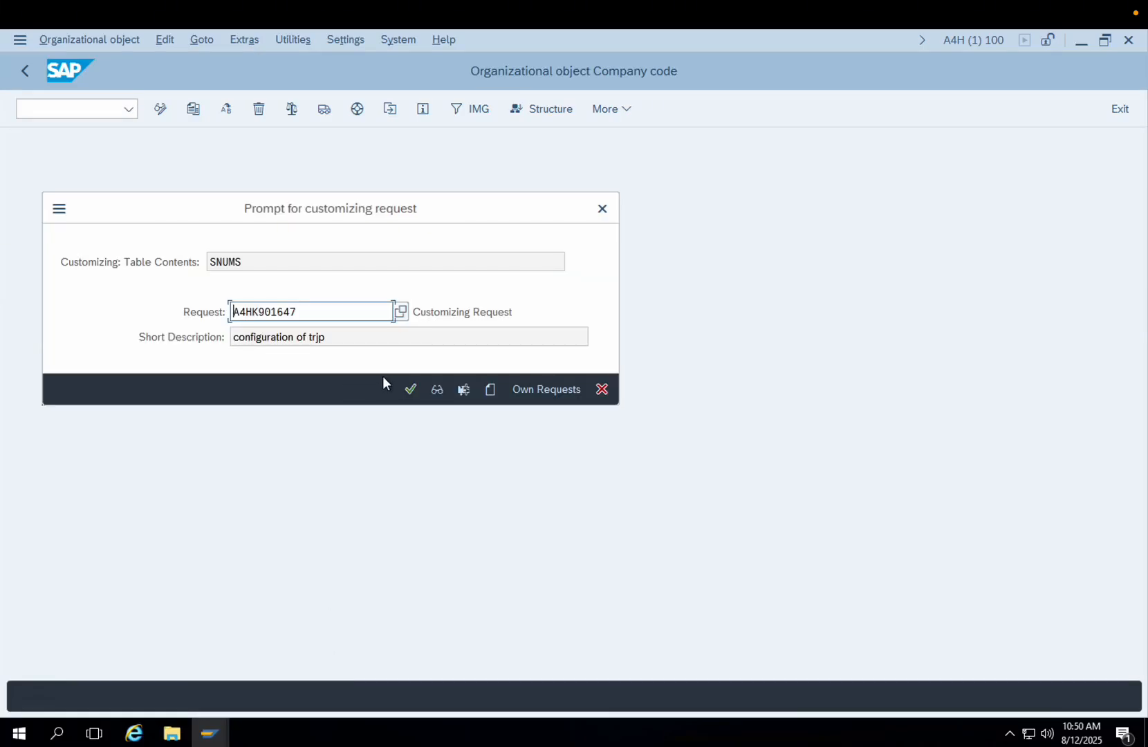
pyautogui.click(418, 392)
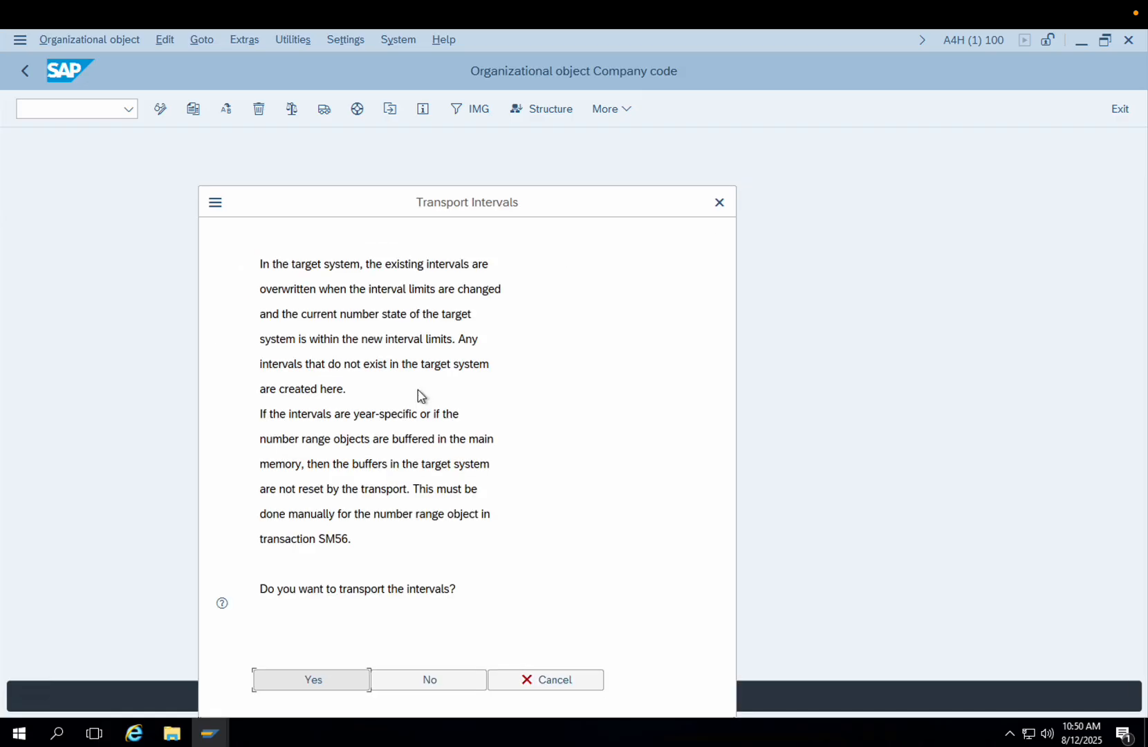
pyautogui.click(327, 683)
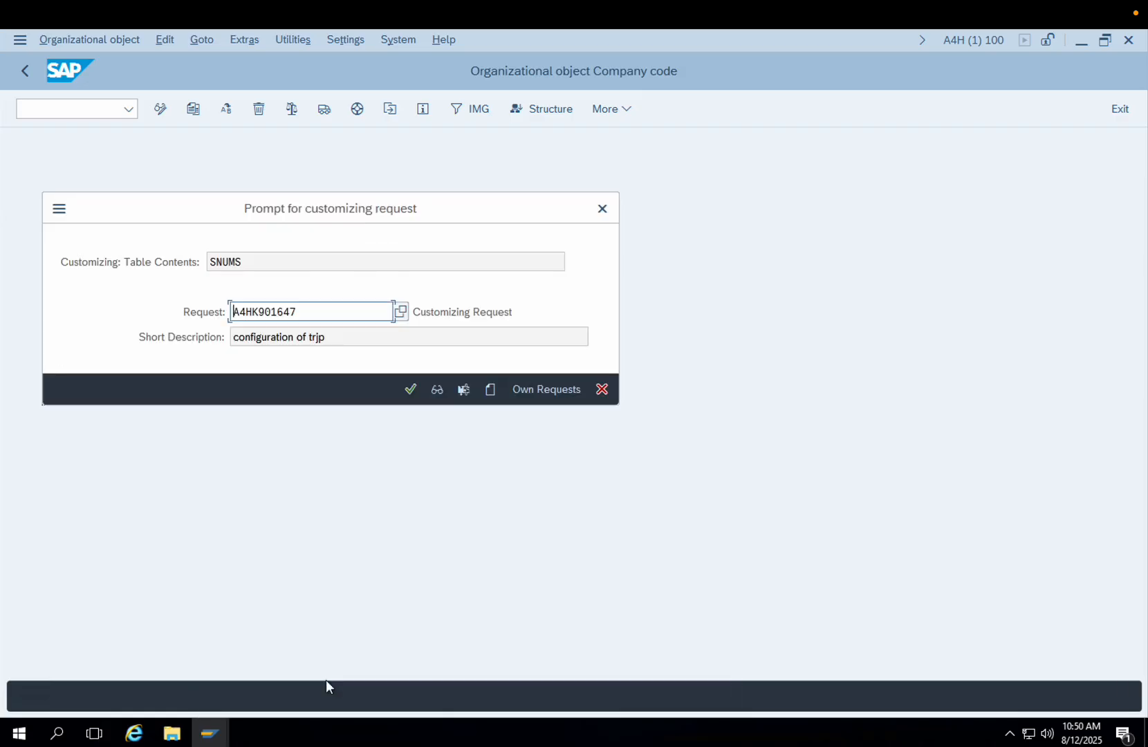
pyautogui.click(408, 389)
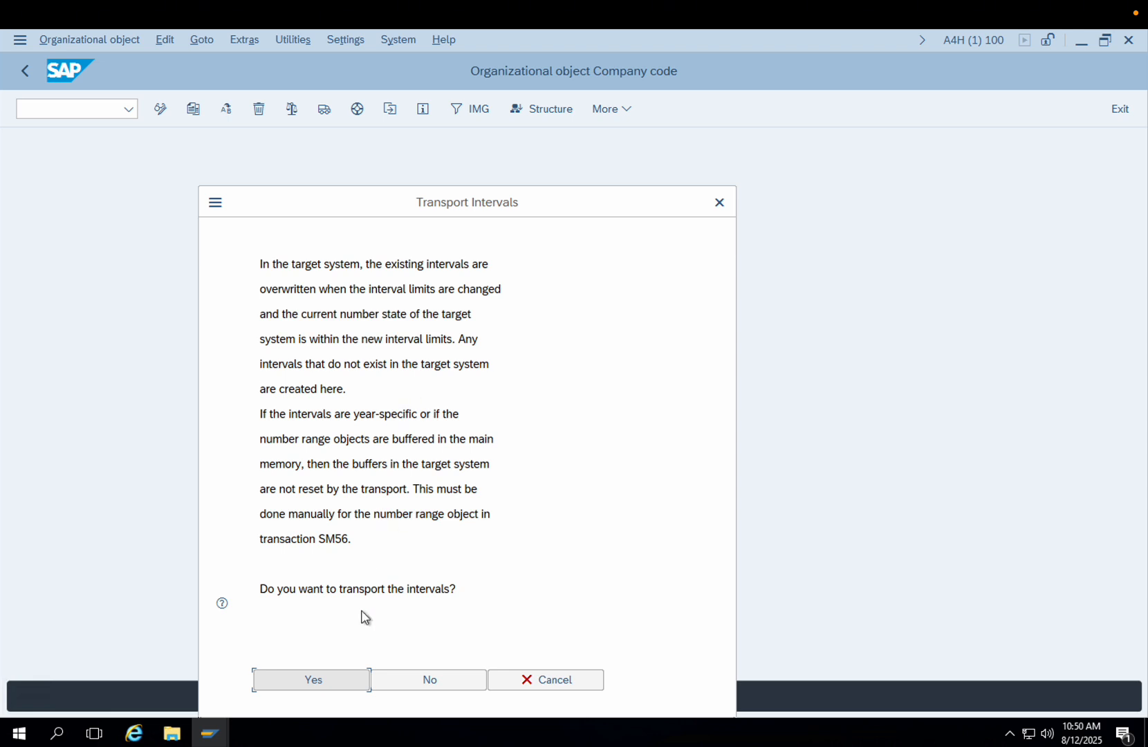
pyautogui.click(332, 679)
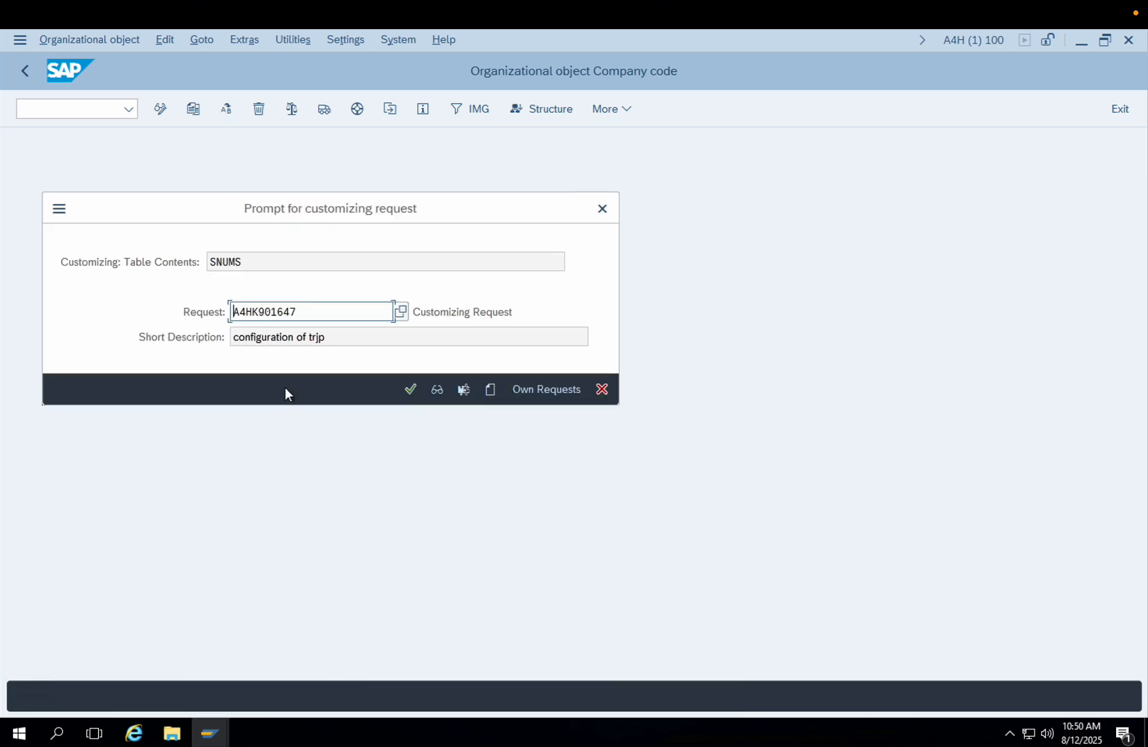
pyautogui.click(416, 388)
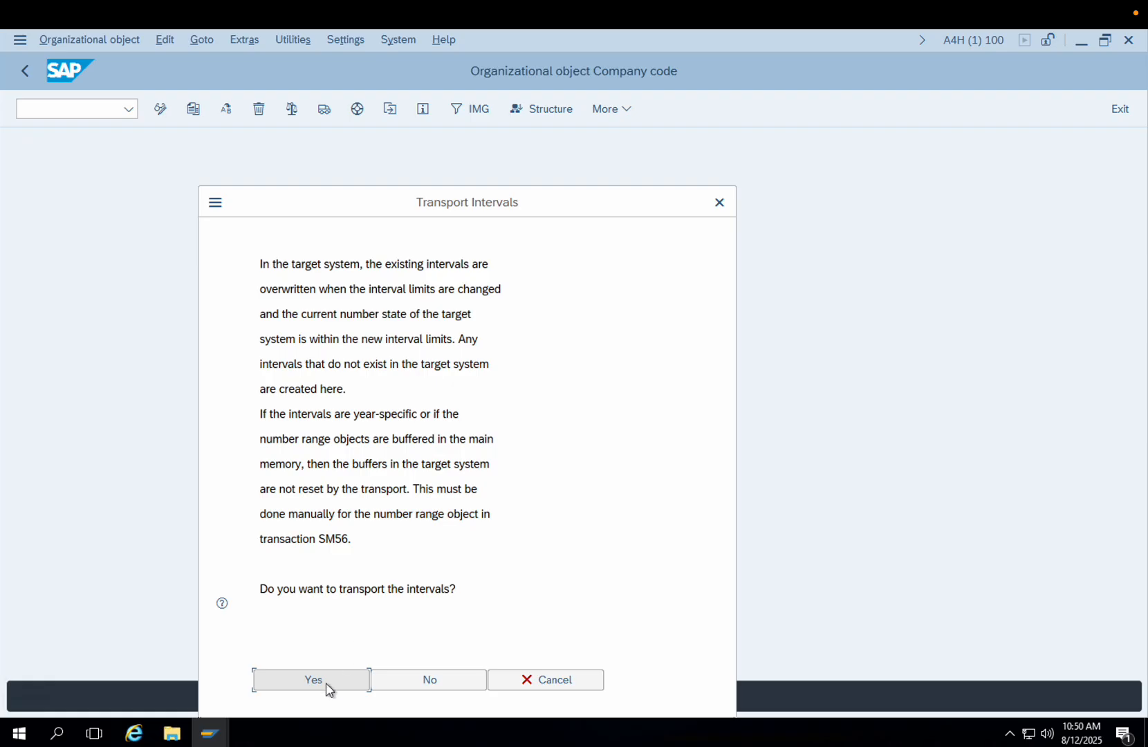
pyautogui.click(328, 685)
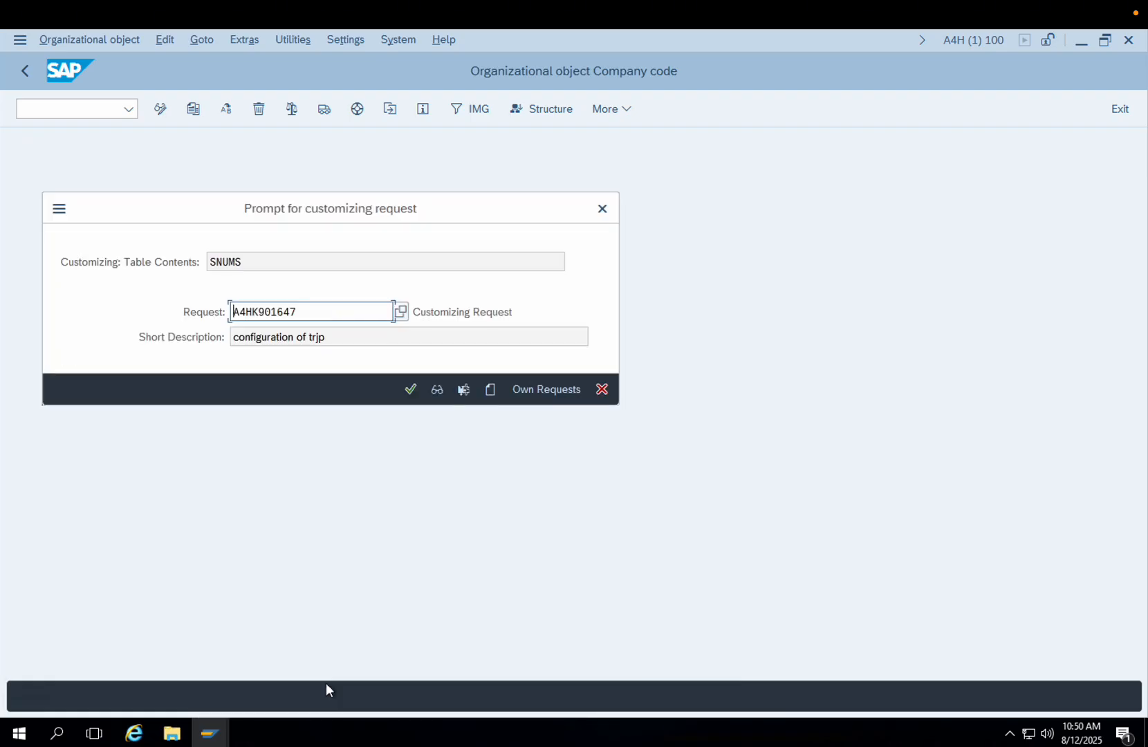
pyautogui.click(410, 389)
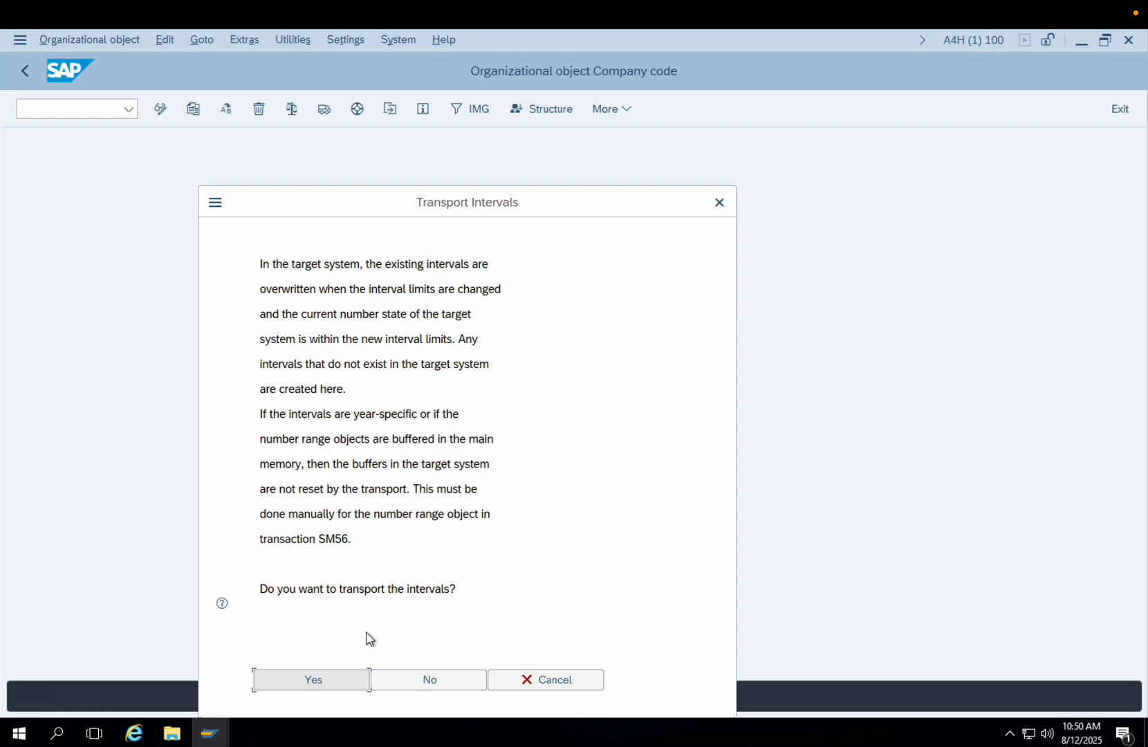
pyautogui.click(334, 679)
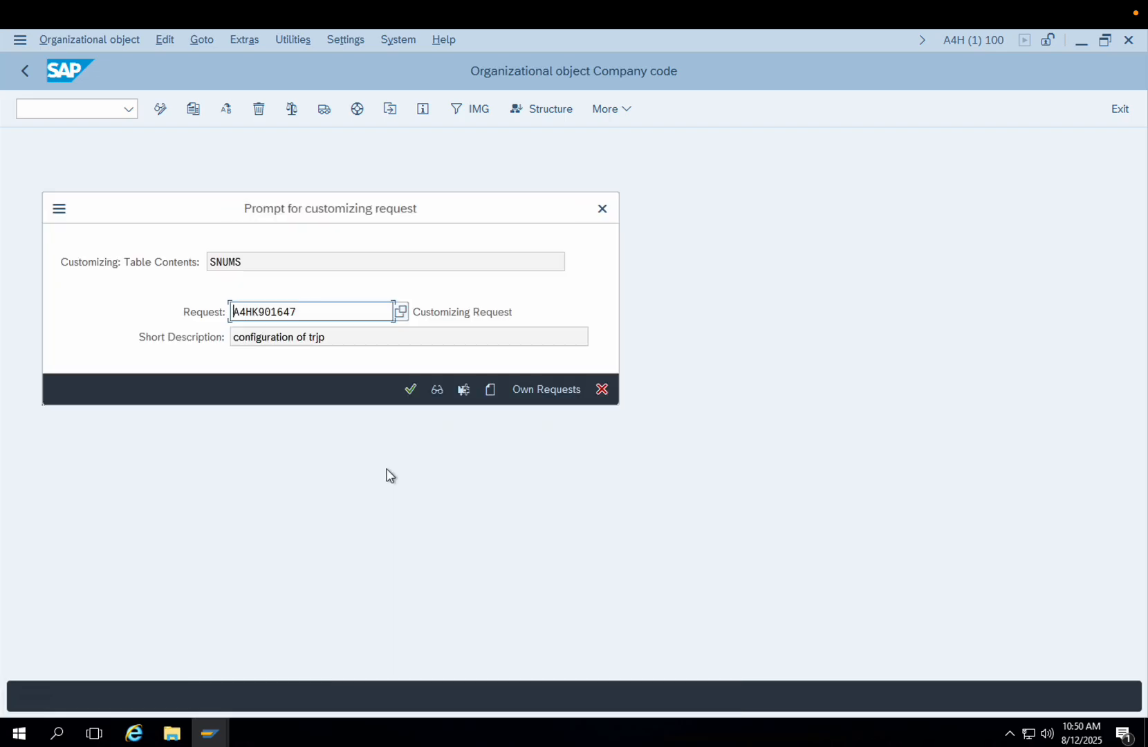
pyautogui.click(413, 389)
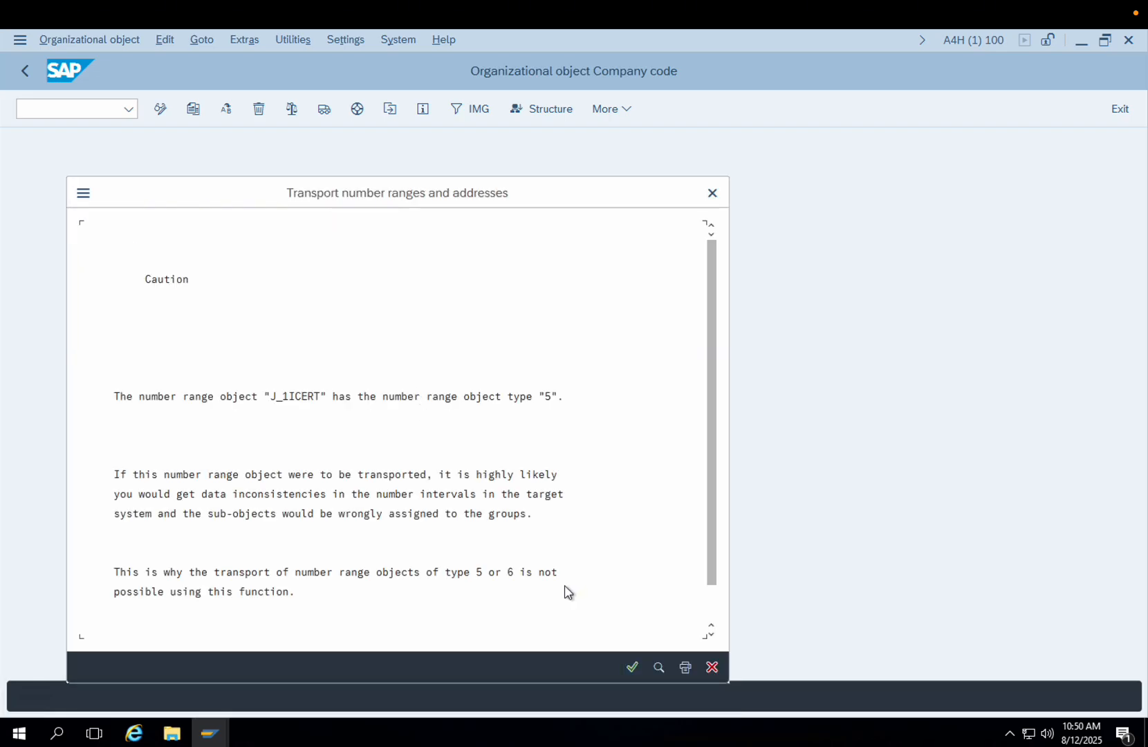
pyautogui.click(629, 667)
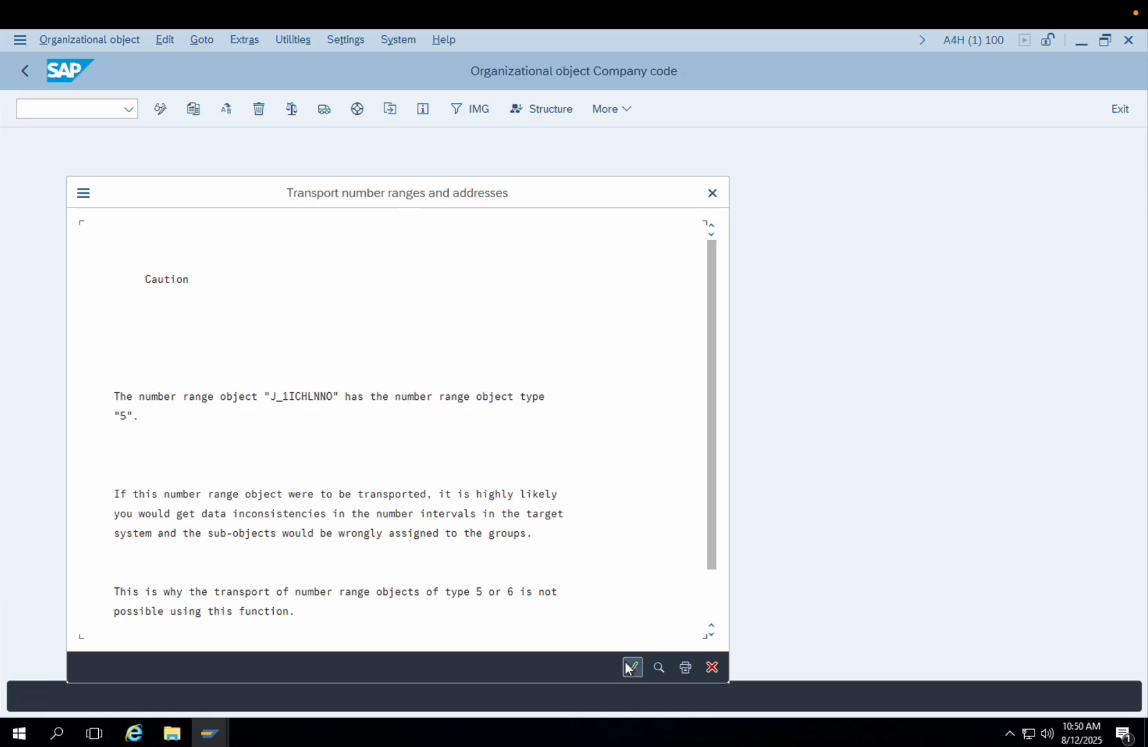
pyautogui.click(629, 667)
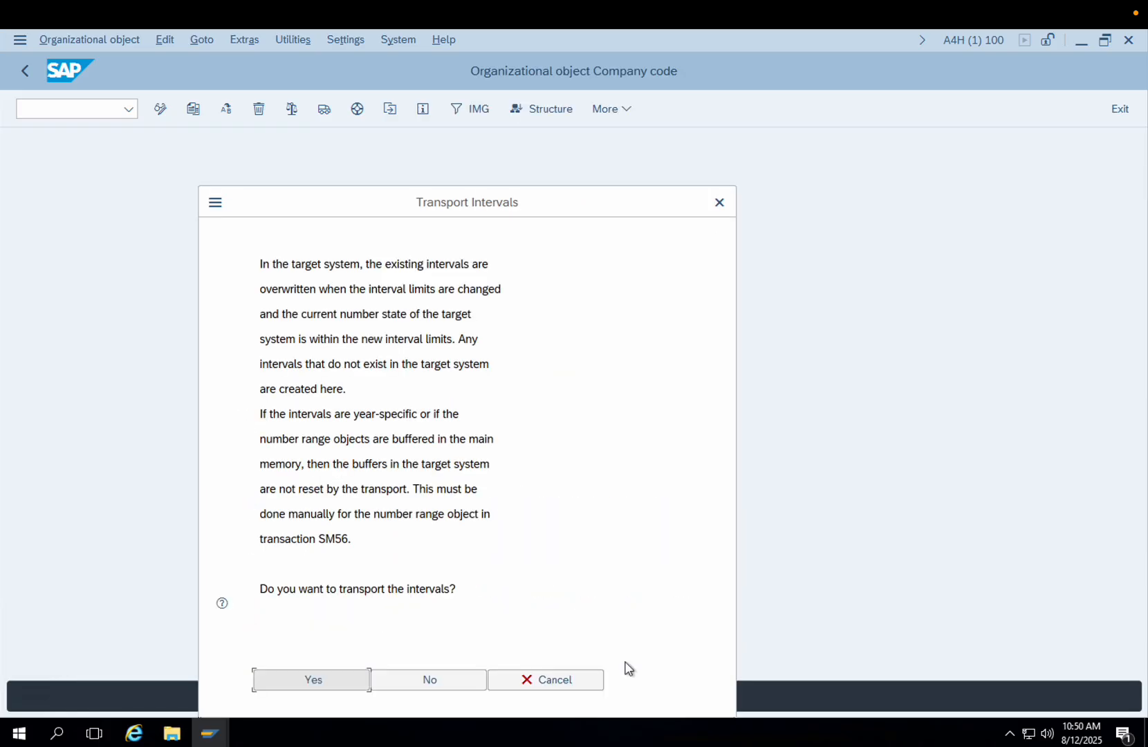
# Record the remaining number range intervals in the "configuration of trjp" request, then close the copy message and return to the activity selection
pyautogui.click(311, 681)
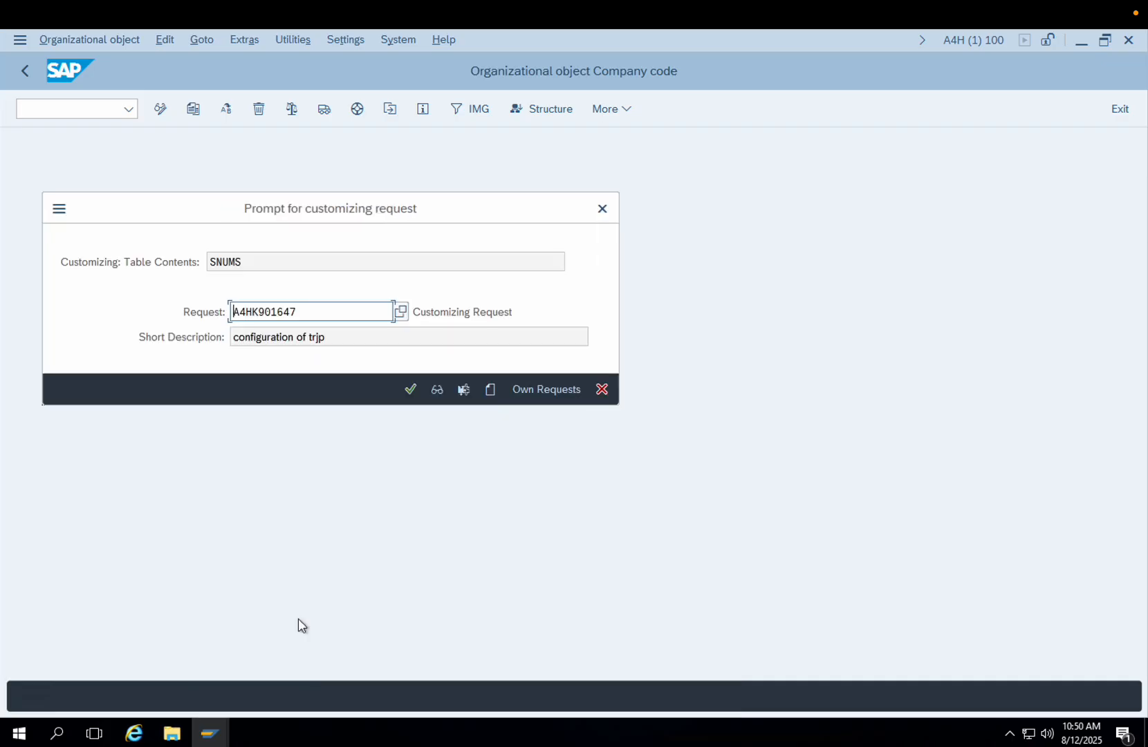
pyautogui.click(411, 389)
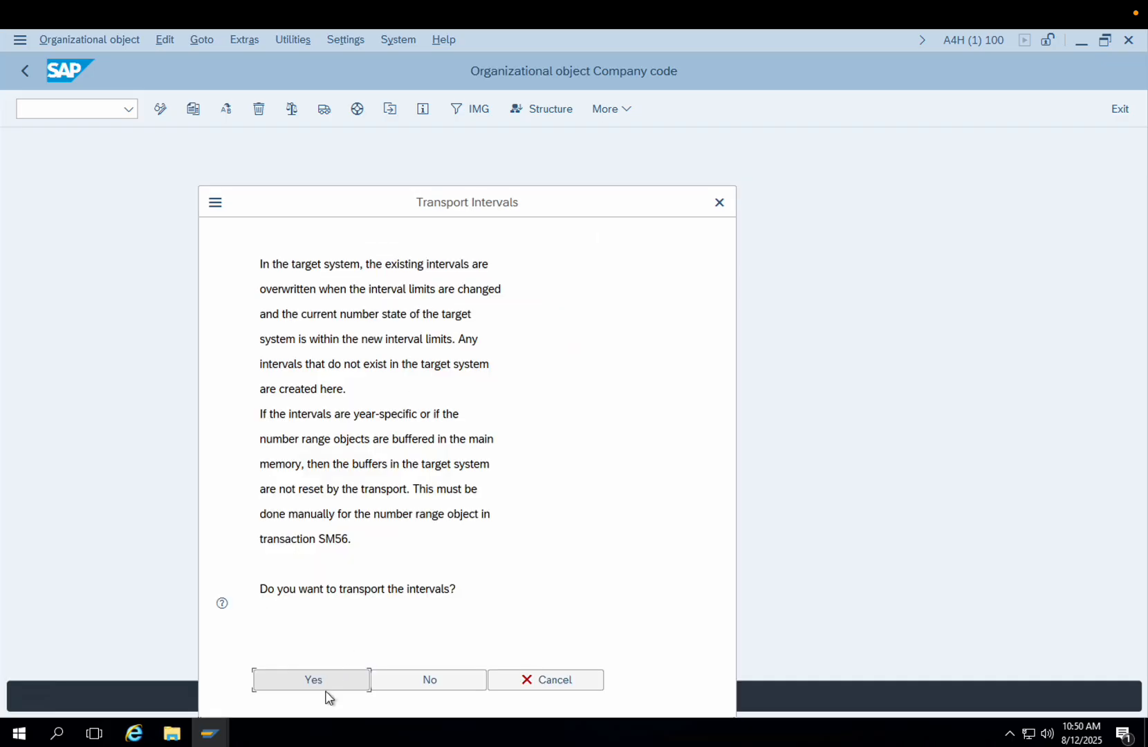
pyautogui.click(326, 690)
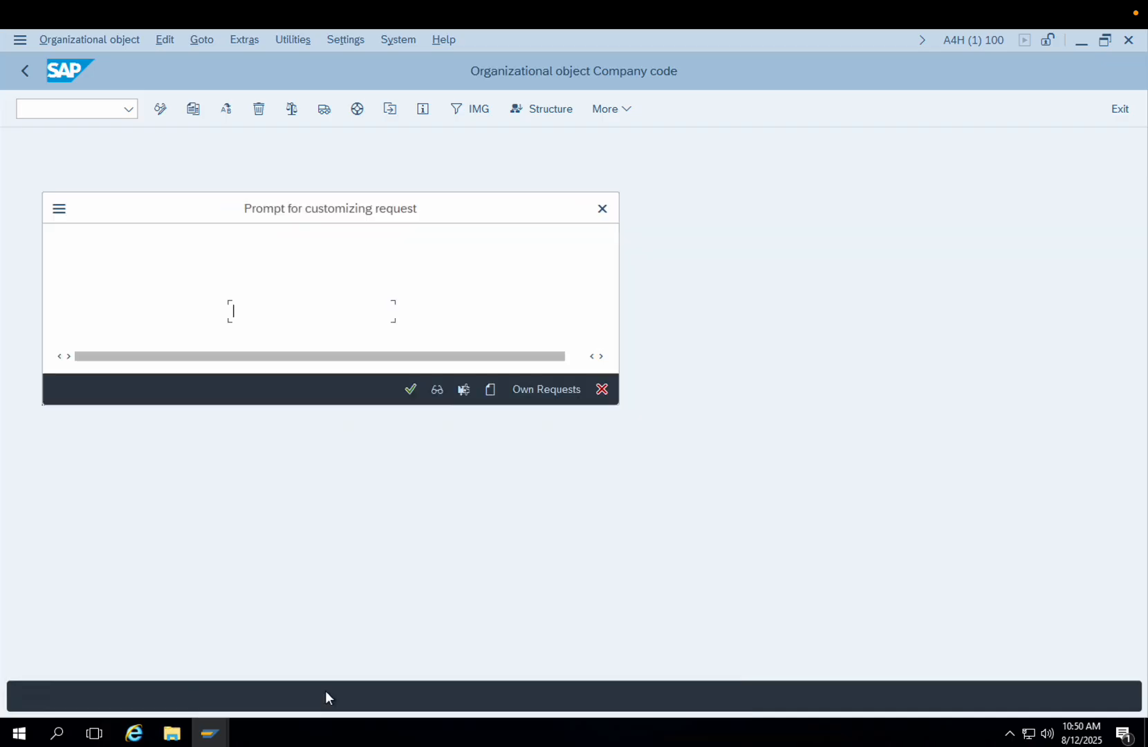
pyautogui.click(409, 390)
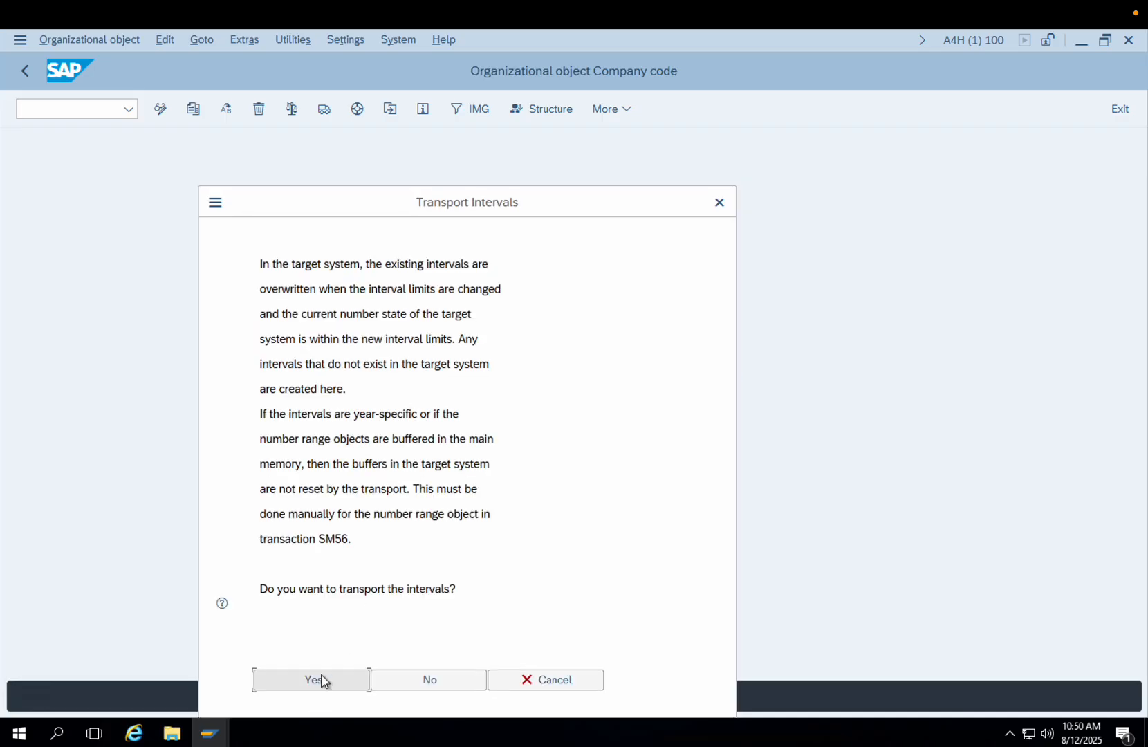
pyautogui.click(324, 680)
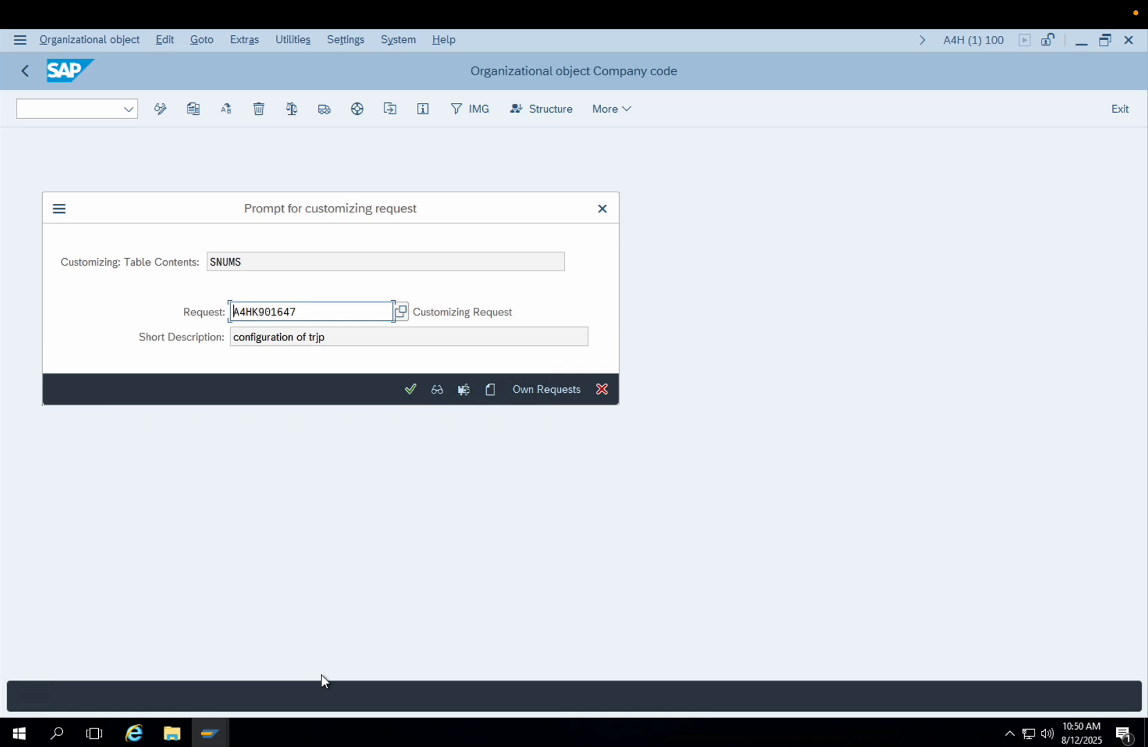
pyautogui.click(414, 390)
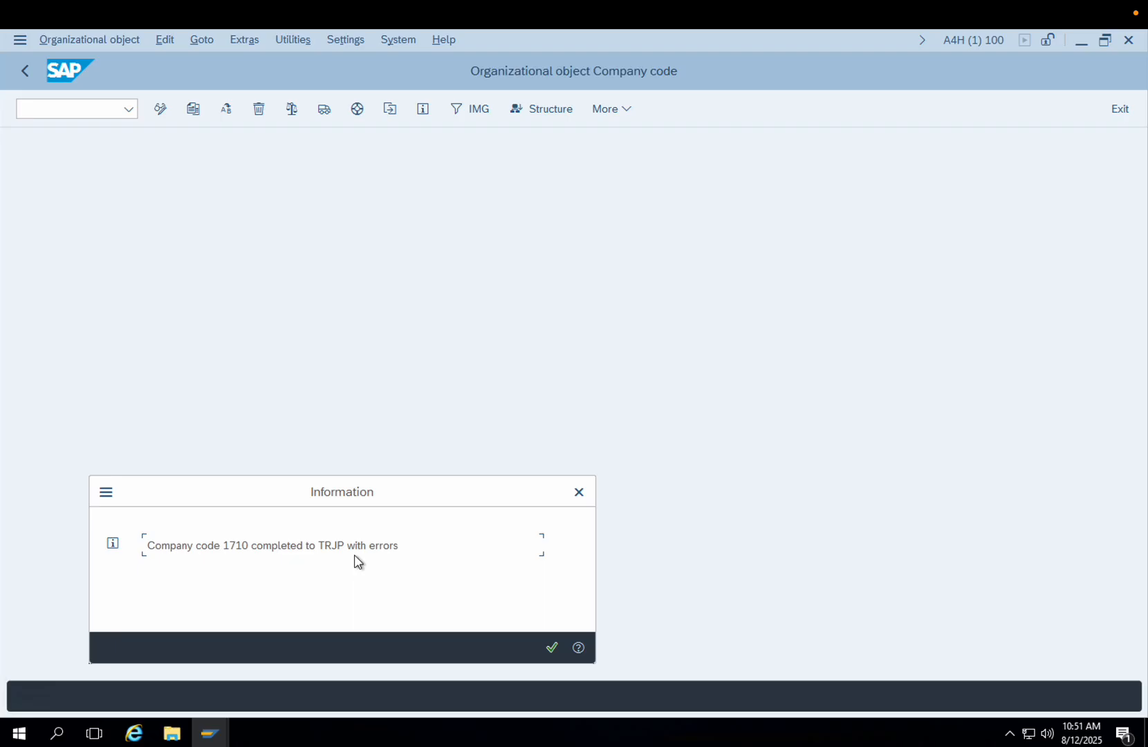
pyautogui.click(552, 648)
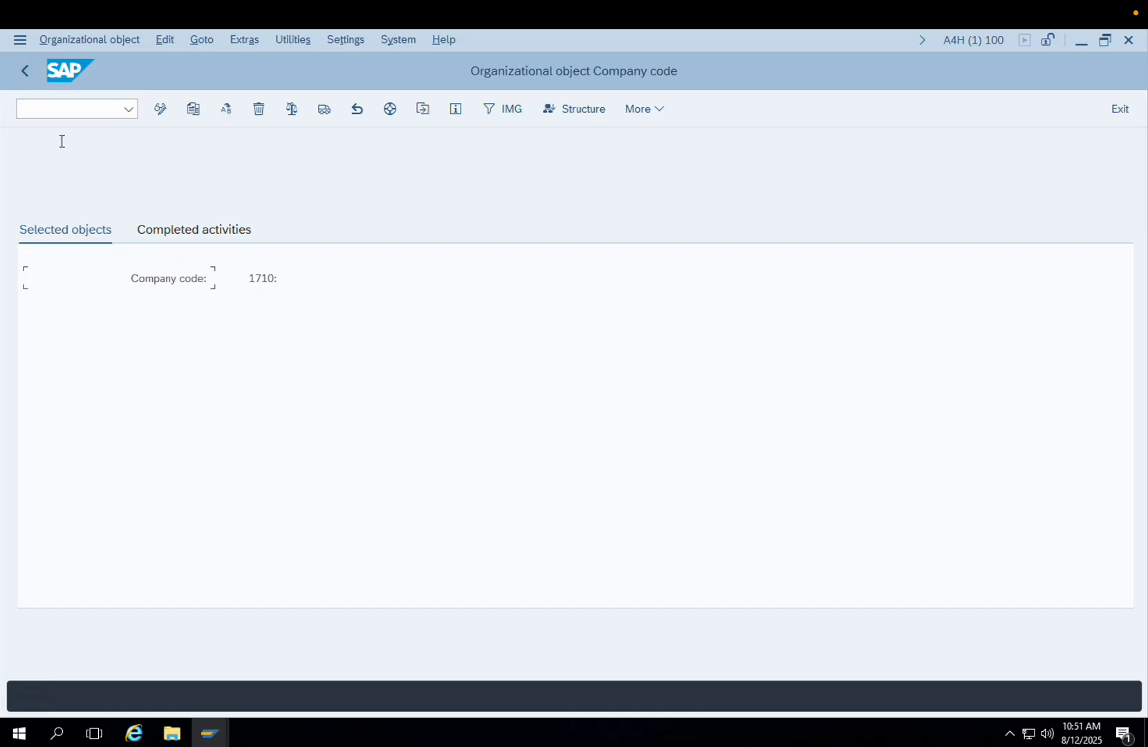
pyautogui.click(26, 70)
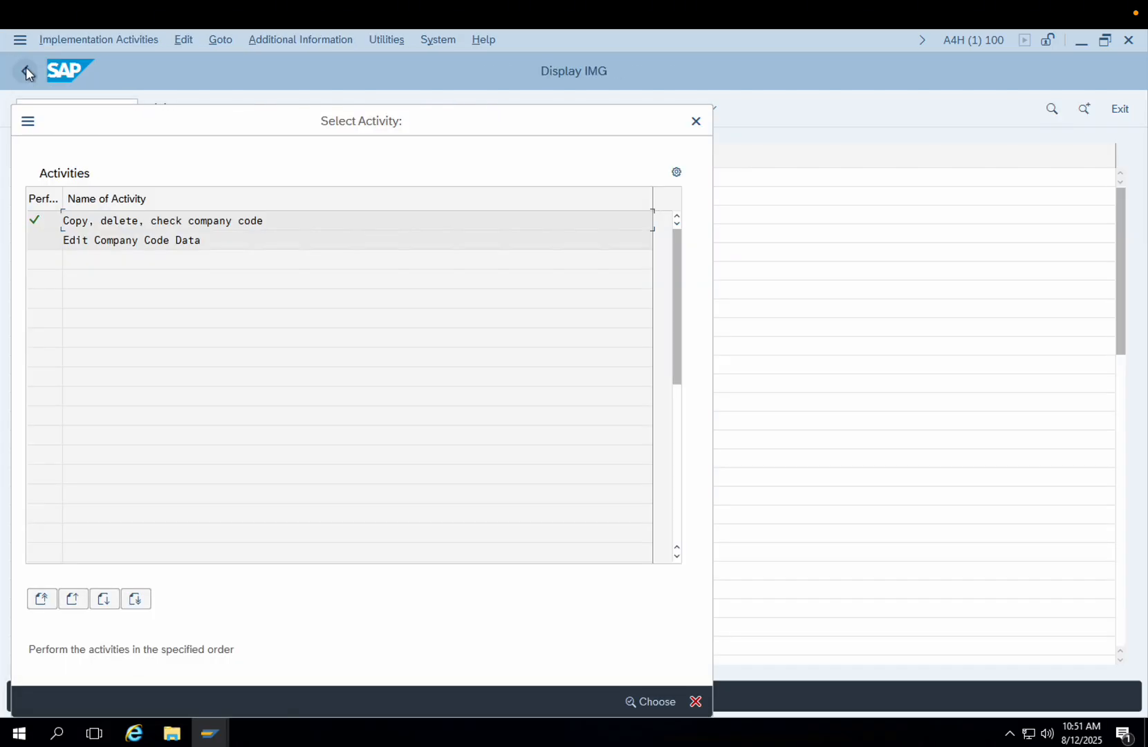
# Open the Edit Company Code Data activity and position the company code list at entry TRJP
pyautogui.doubleClick(104, 241)
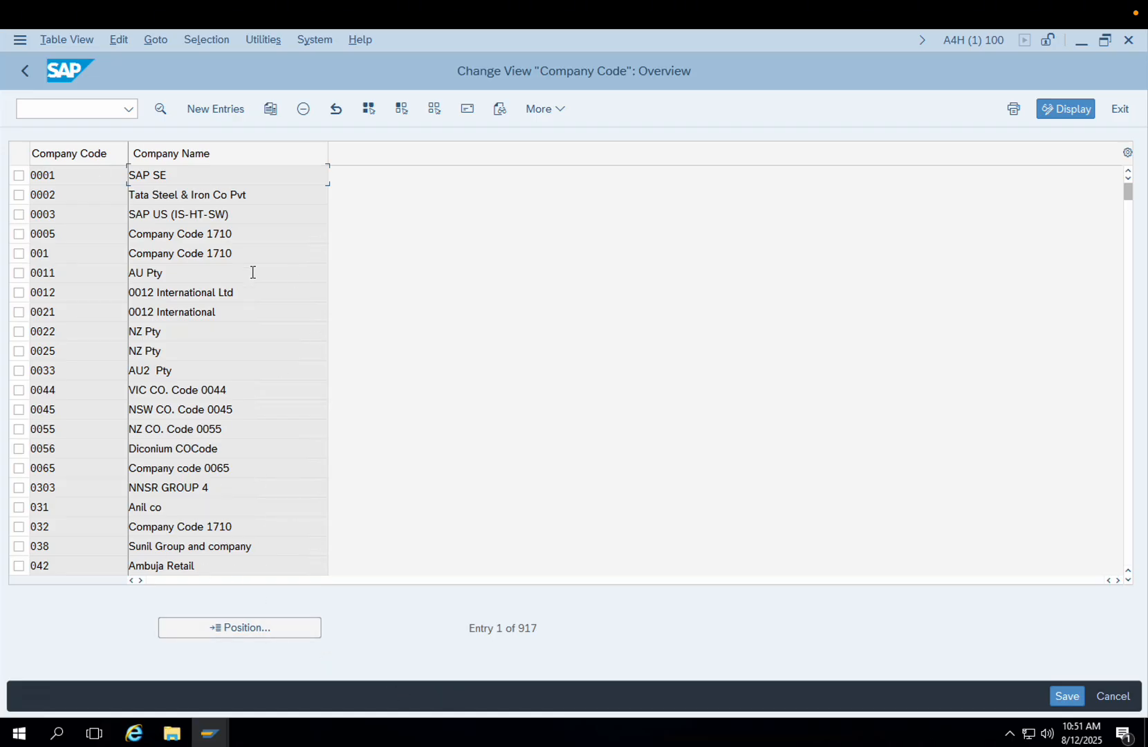
pyautogui.click(524, 626)
pyautogui.moveTo(524, 625)
pyautogui.mouseDown()
pyautogui.moveTo(543, 625)
pyautogui.moveTo(170, 630)
pyautogui.mouseUp()
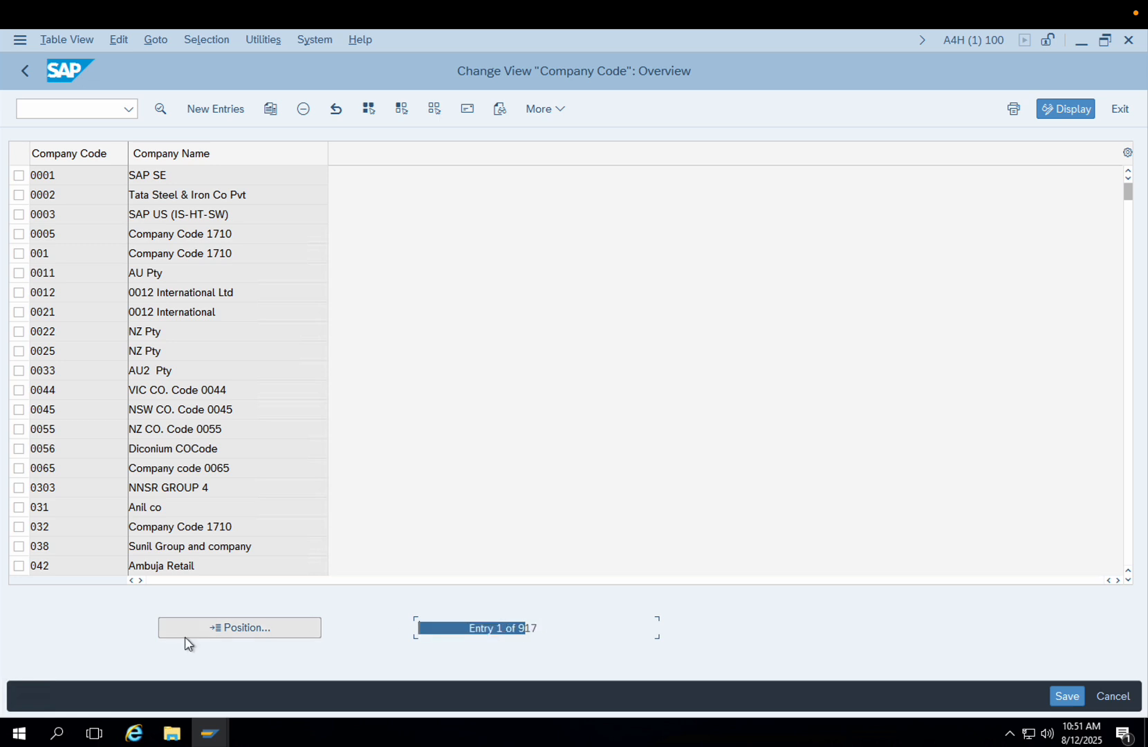
pyautogui.click(221, 626)
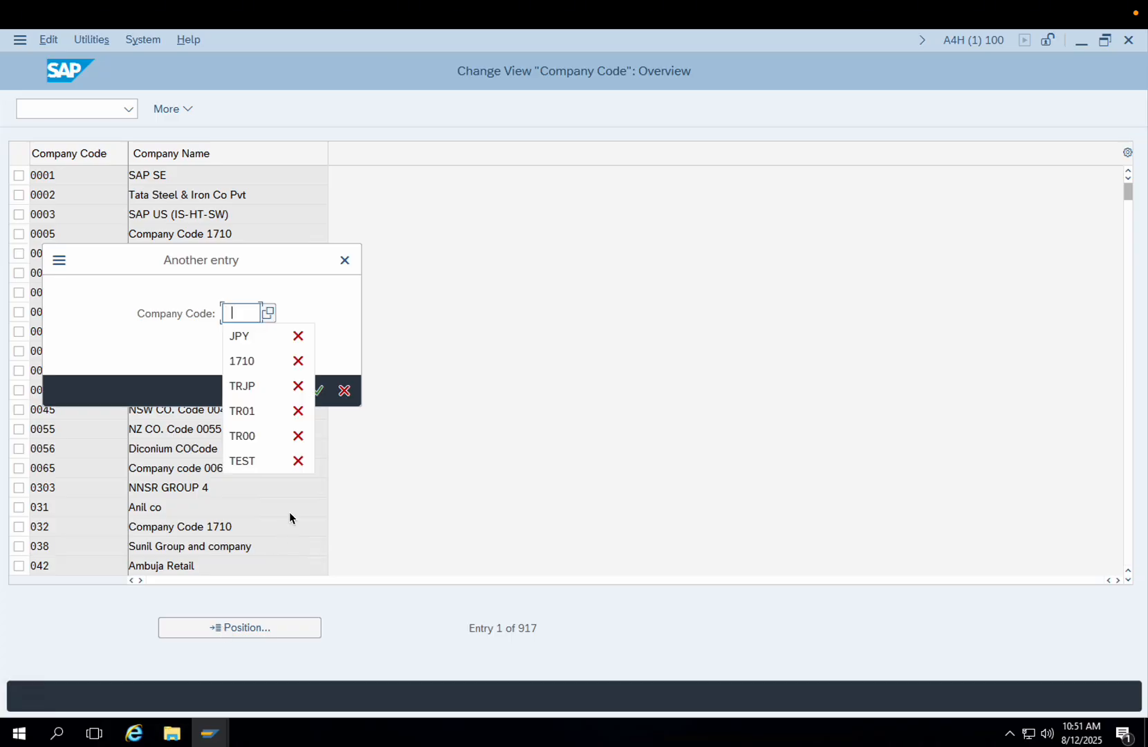
pyautogui.click(243, 386)
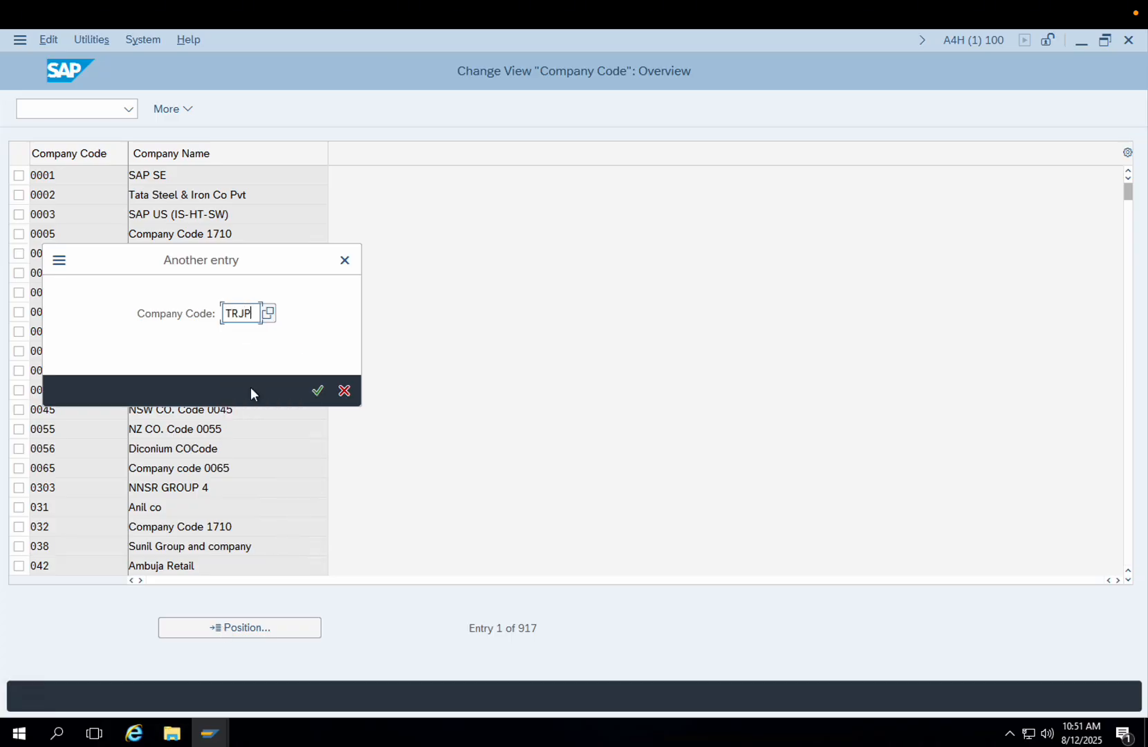
pyautogui.press('Return')
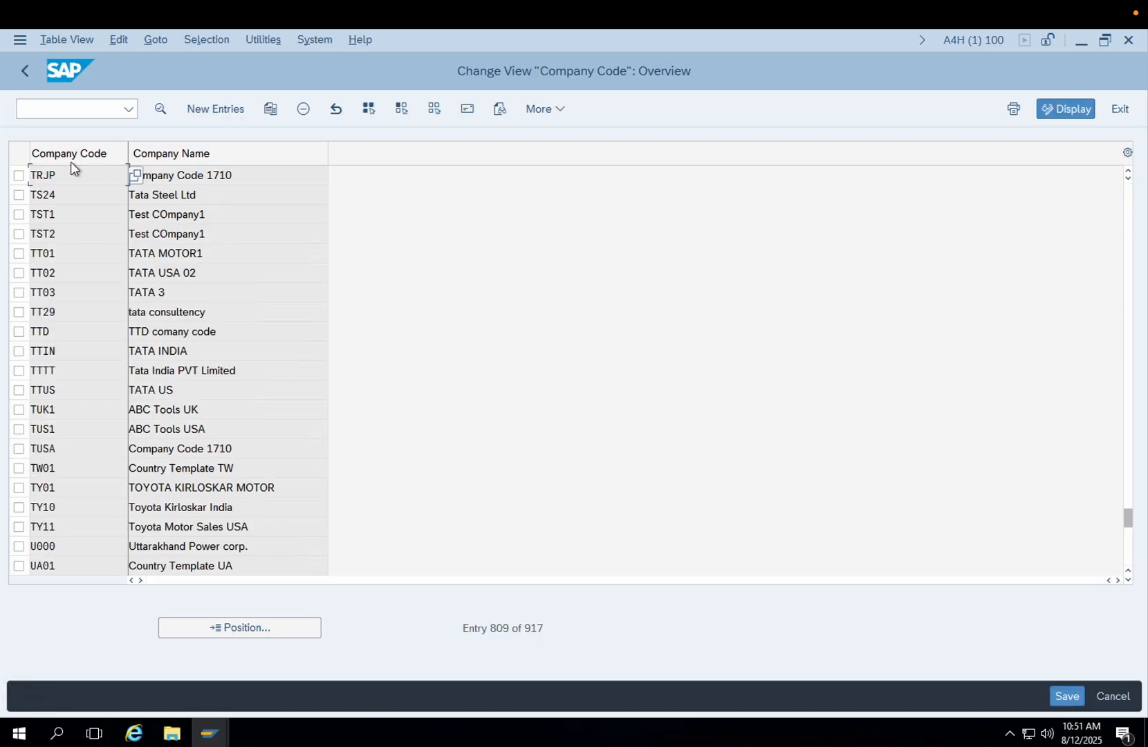
pyautogui.click(248, 167)
pyautogui.moveTo(253, 180); pyautogui.dragTo(85, 200)
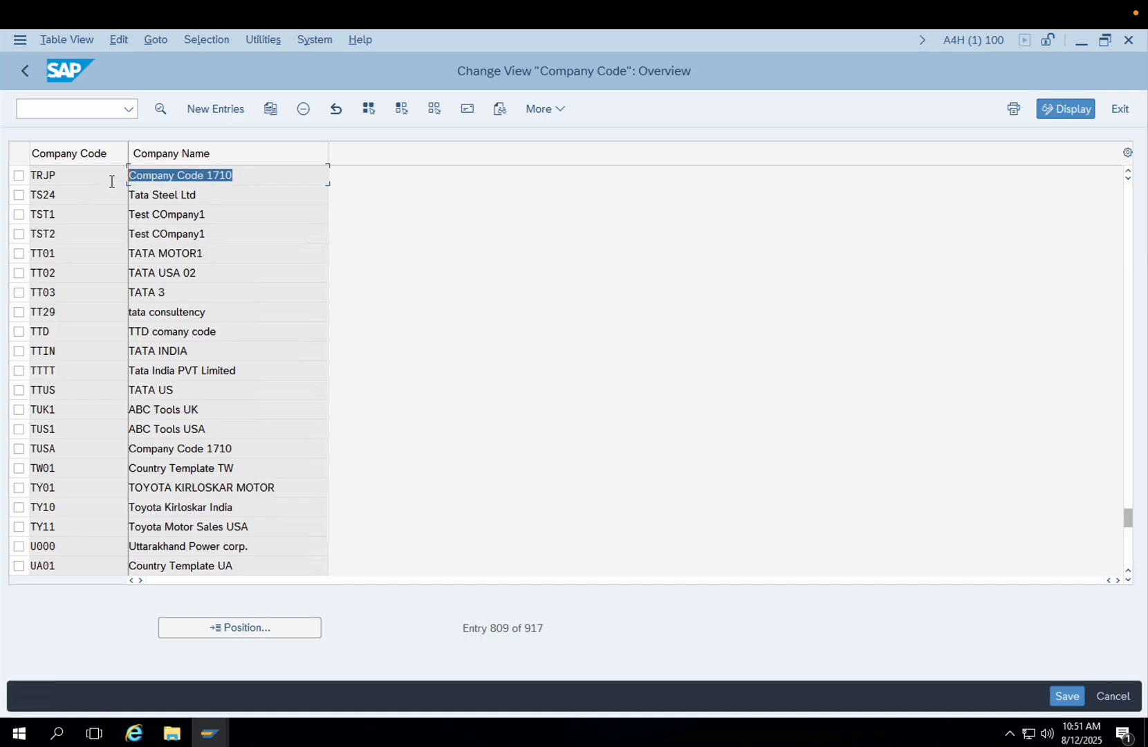
pyautogui.click(111, 177)
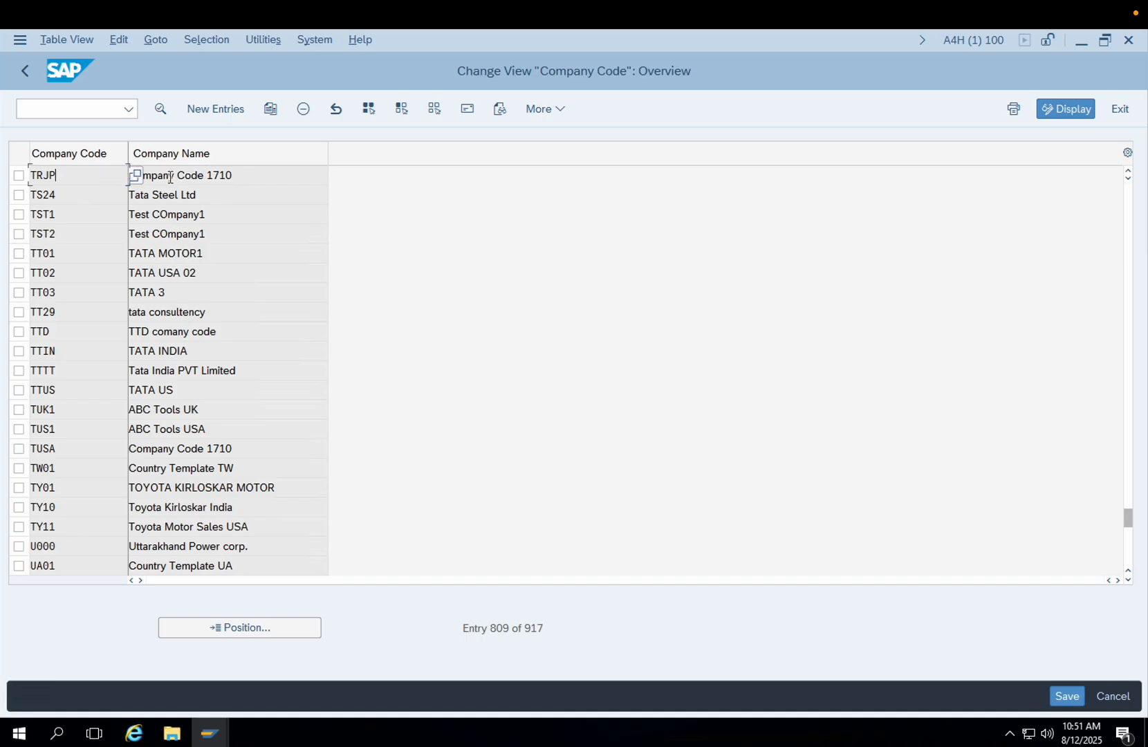
# Open the details of company code TRJP and change its company name to "TR Japan Company ltd"
pyautogui.doubleClick(206, 176)
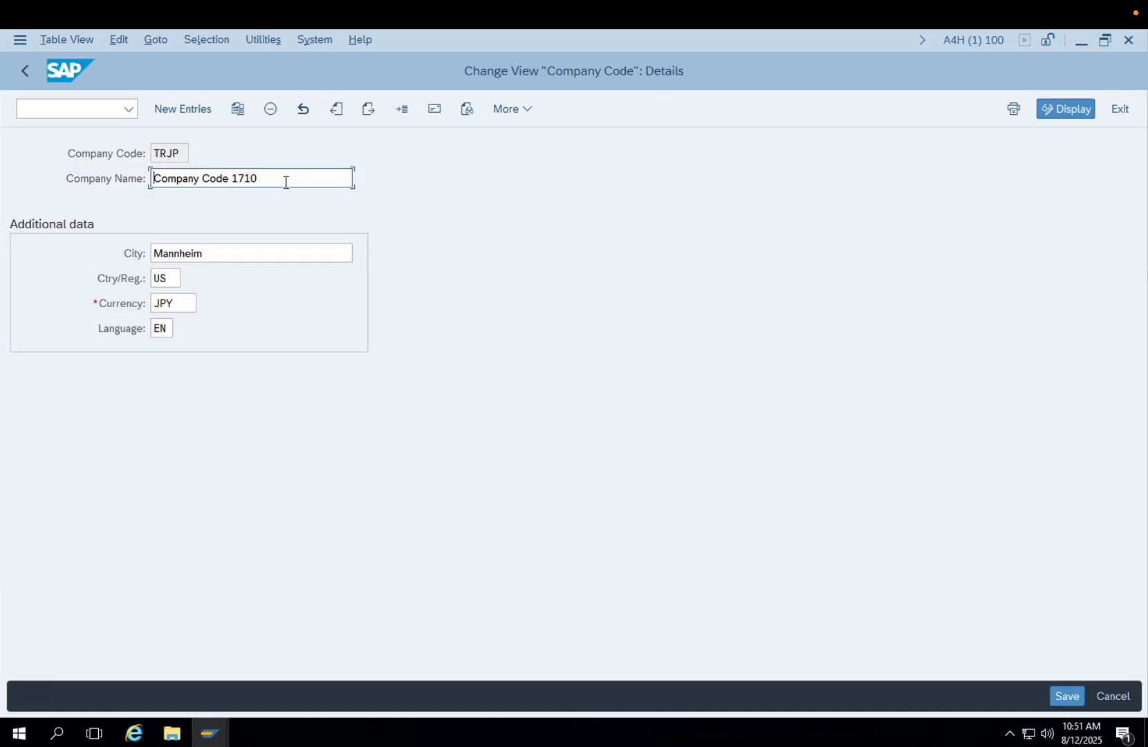
pyautogui.click(285, 181)
pyautogui.press('BackSpace')
pyautogui.press('BackSpace')
pyautogui.press('BackSpace')
pyautogui.press('BackSpace')
pyautogui.press('BackSpace')
pyautogui.press('BackSpace')
pyautogui.press('BackSpace')
pyautogui.press('BackSpace')
pyautogui.press('BackSpace')
pyautogui.press('BackSpace')
pyautogui.press('BackSpace')
pyautogui.press('BackSpace')
pyautogui.press('BackSpace')
pyautogui.press('BackSpace')
pyautogui.press('BackSpace')
pyautogui.press('BackSpace')
pyautogui.press('BackSpace')
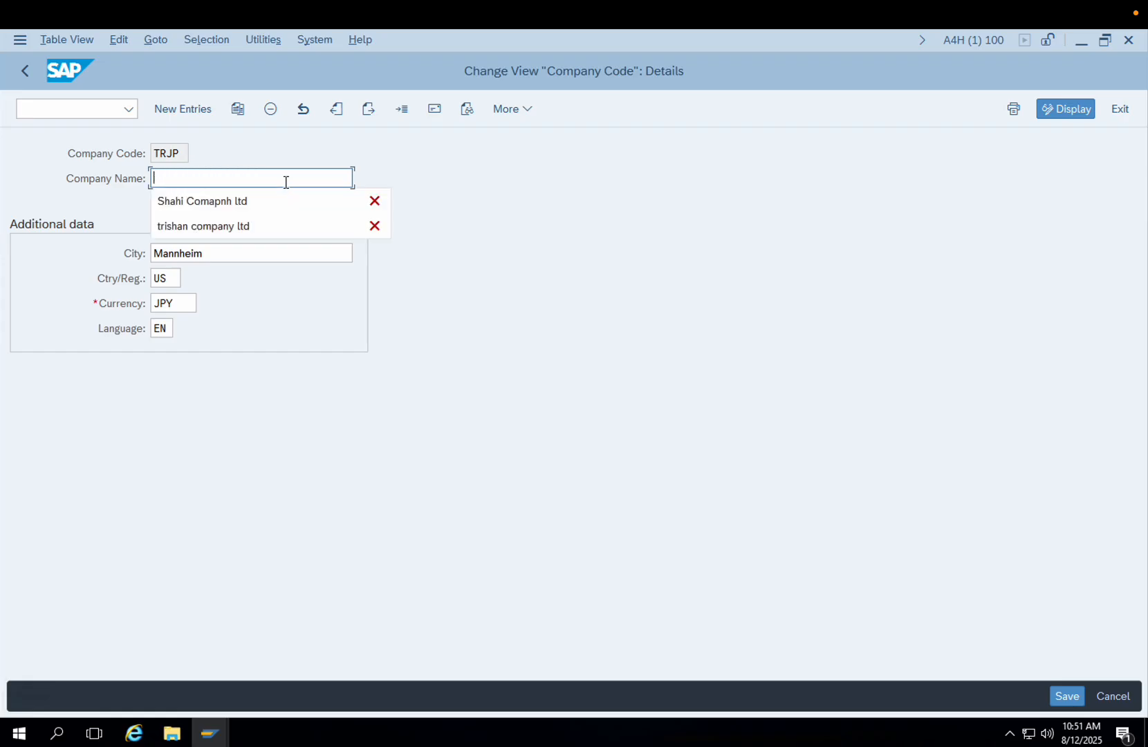
pyautogui.write('T')
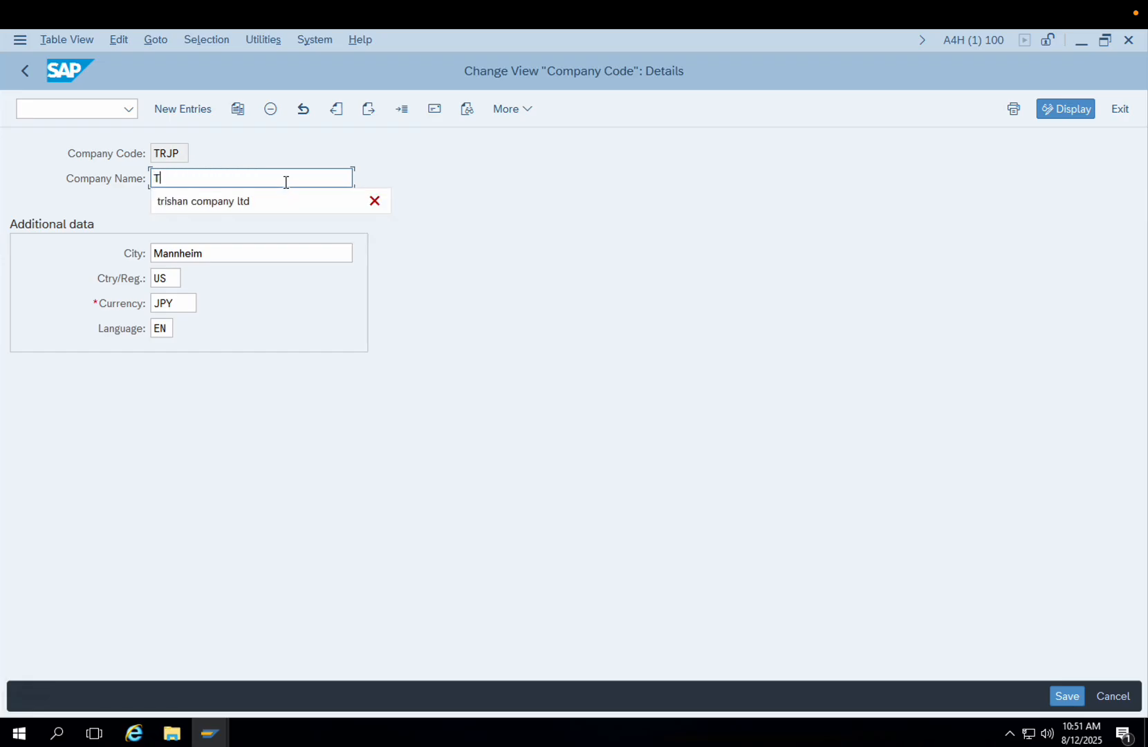
pyautogui.write('R J')
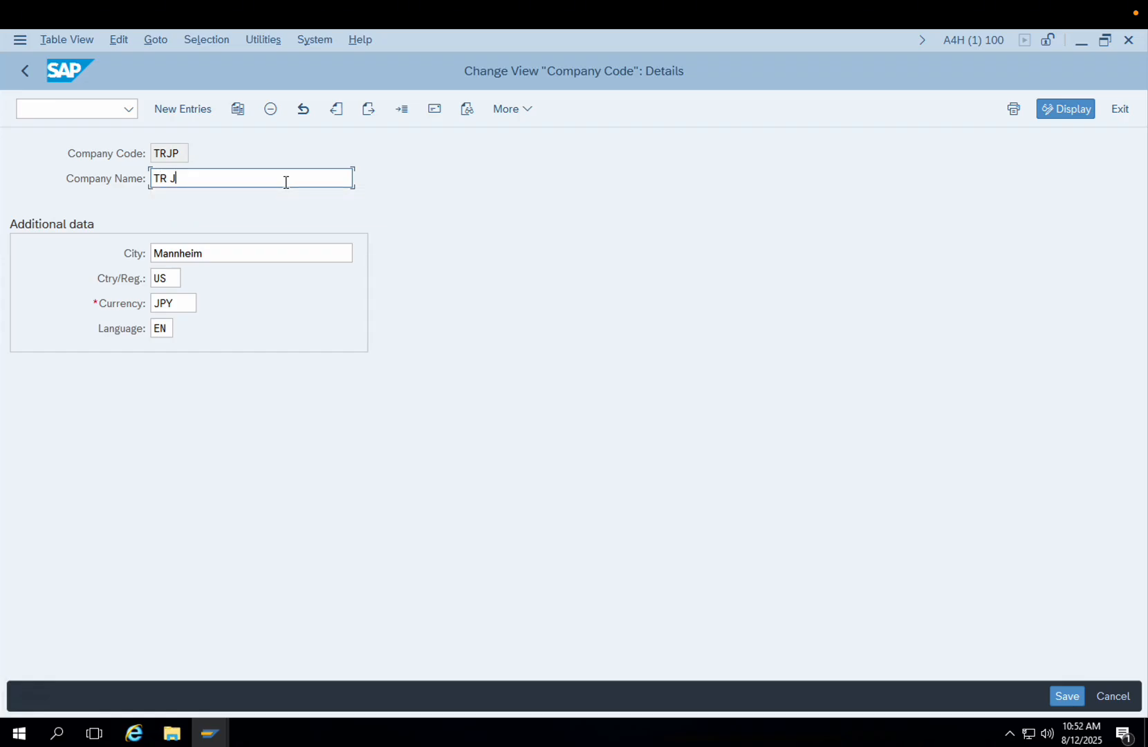
pyautogui.write('apan Company ltd')
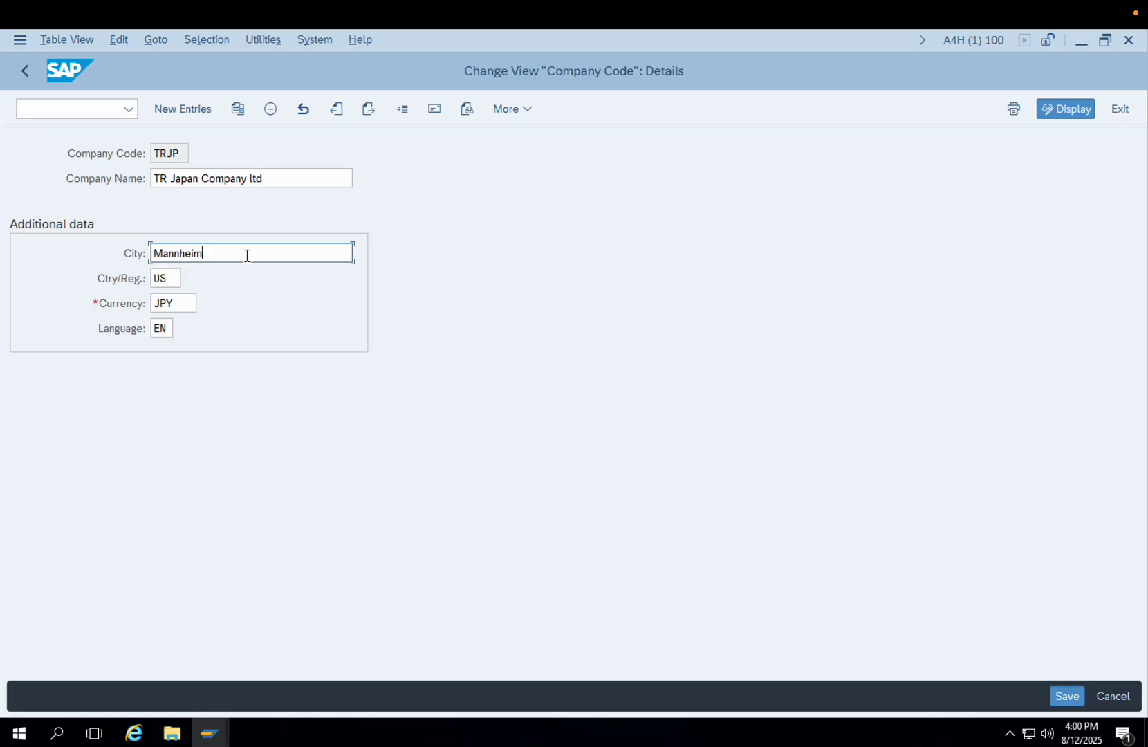
# Replace the city of company code TRJP with Nagoya
pyautogui.press('BackSpace')
pyautogui.press('BackSpace')
pyautogui.press('BackSpace')
pyautogui.press('BackSpace')
pyautogui.press('BackSpace')
pyautogui.press('BackSpace')
pyautogui.press('BackSpace')
pyautogui.press('BackSpace')
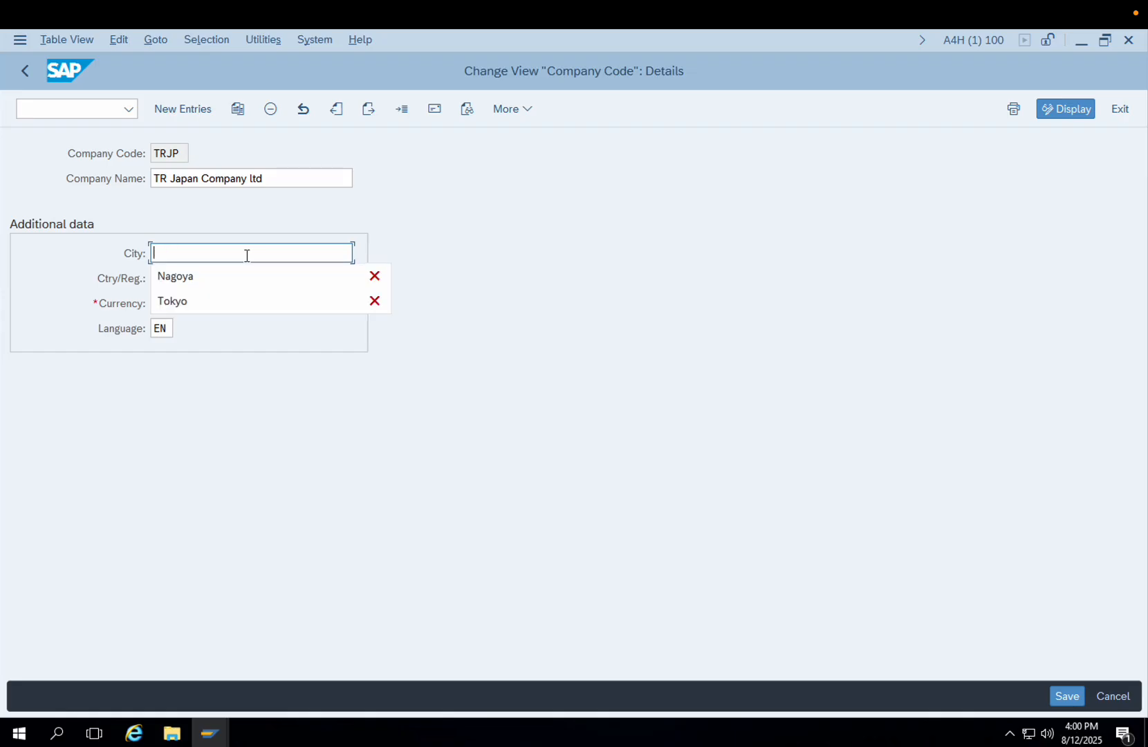
pyautogui.click(222, 277)
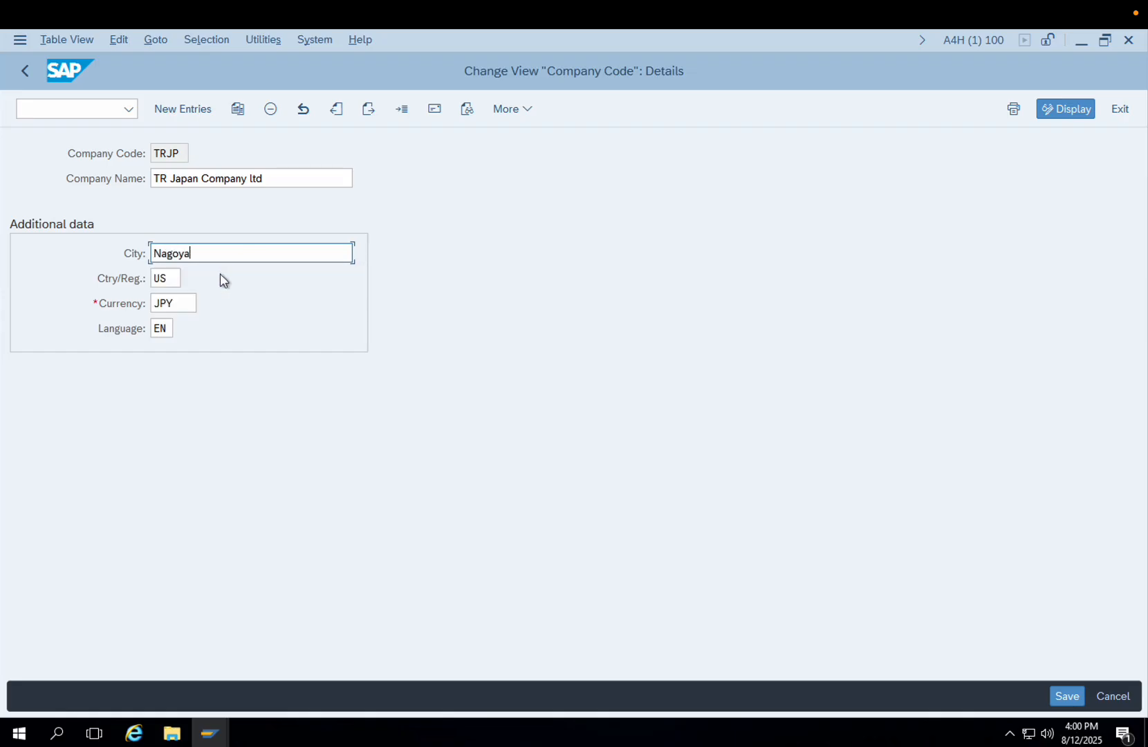
# Set TRJP's country/region to JP and save the changes in the "configuration of trjp" customizing request
pyautogui.click(176, 279)
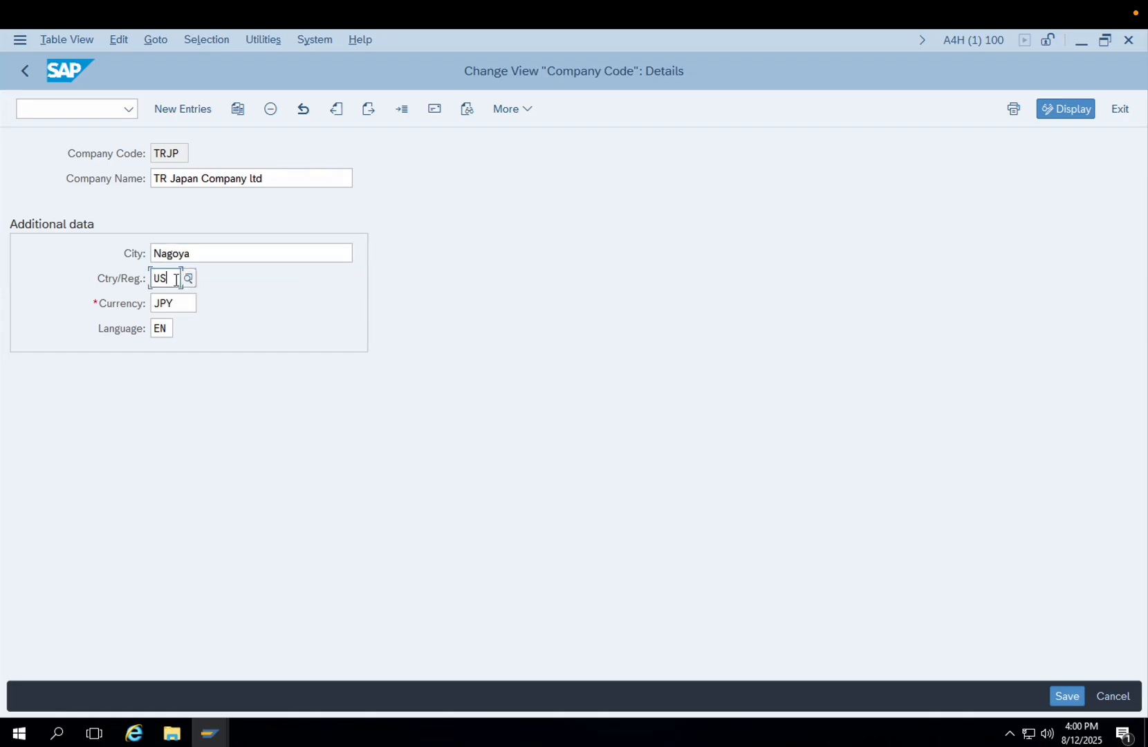
pyautogui.press('BackSpace')
pyautogui.press('BackSpace')
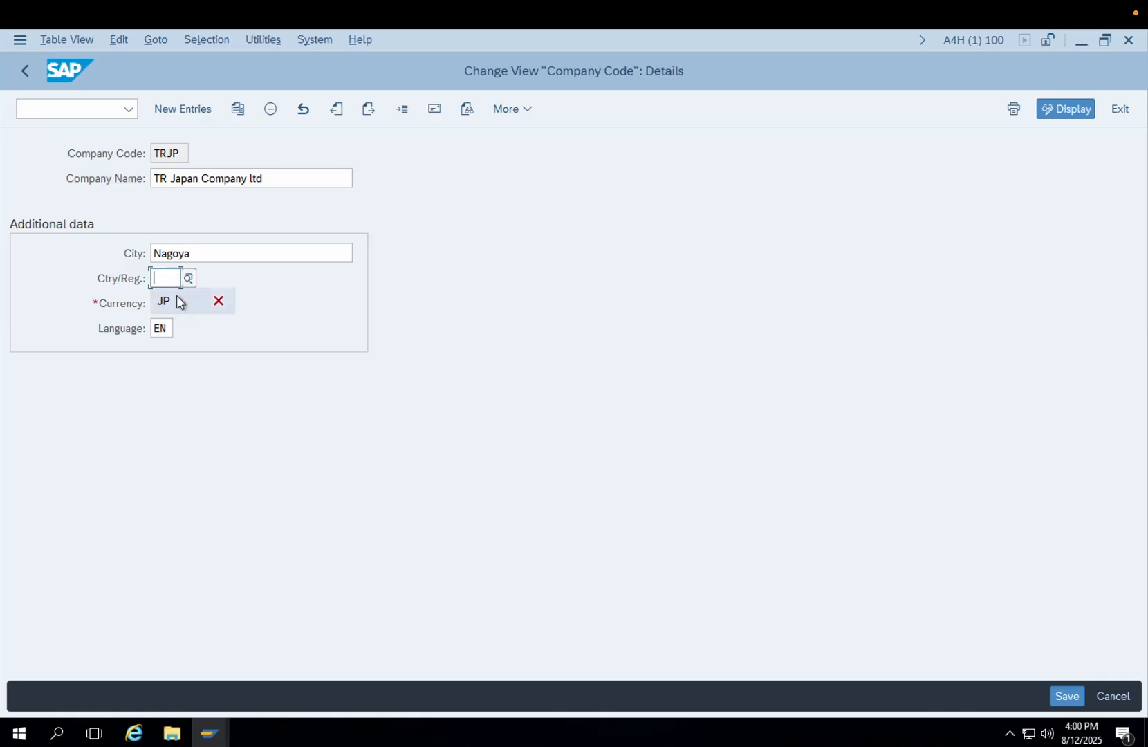
pyautogui.click(178, 297)
pyautogui.press('Return')
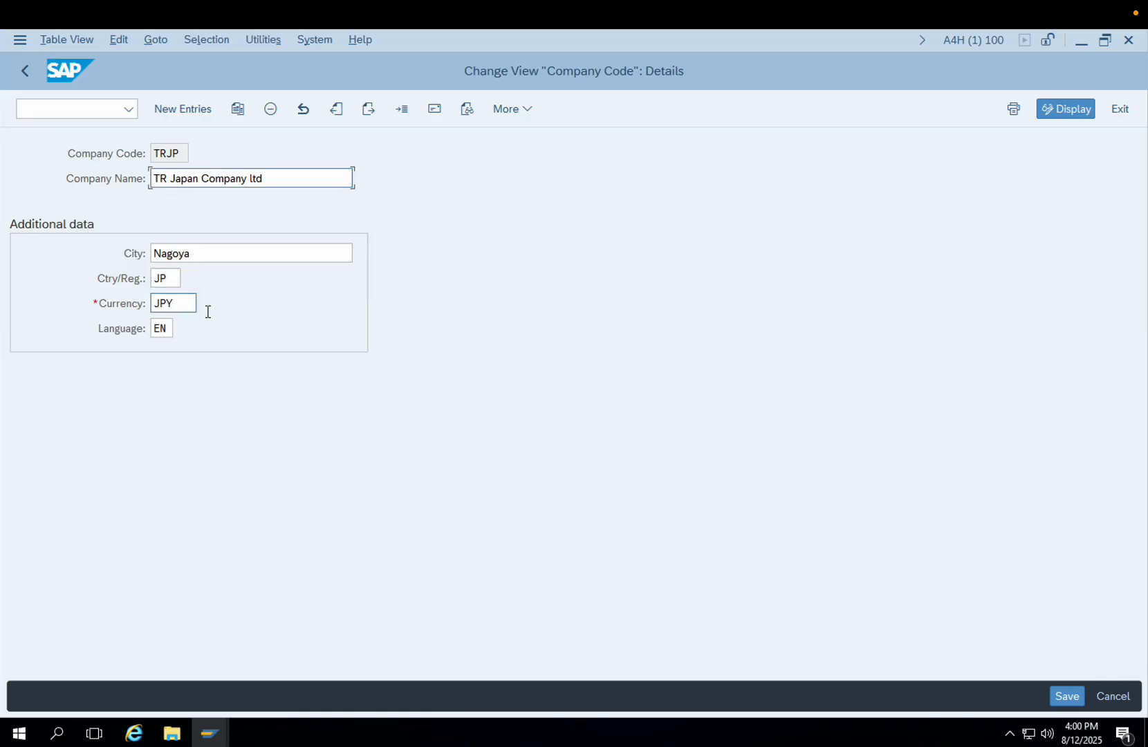
pyautogui.click(1065, 694)
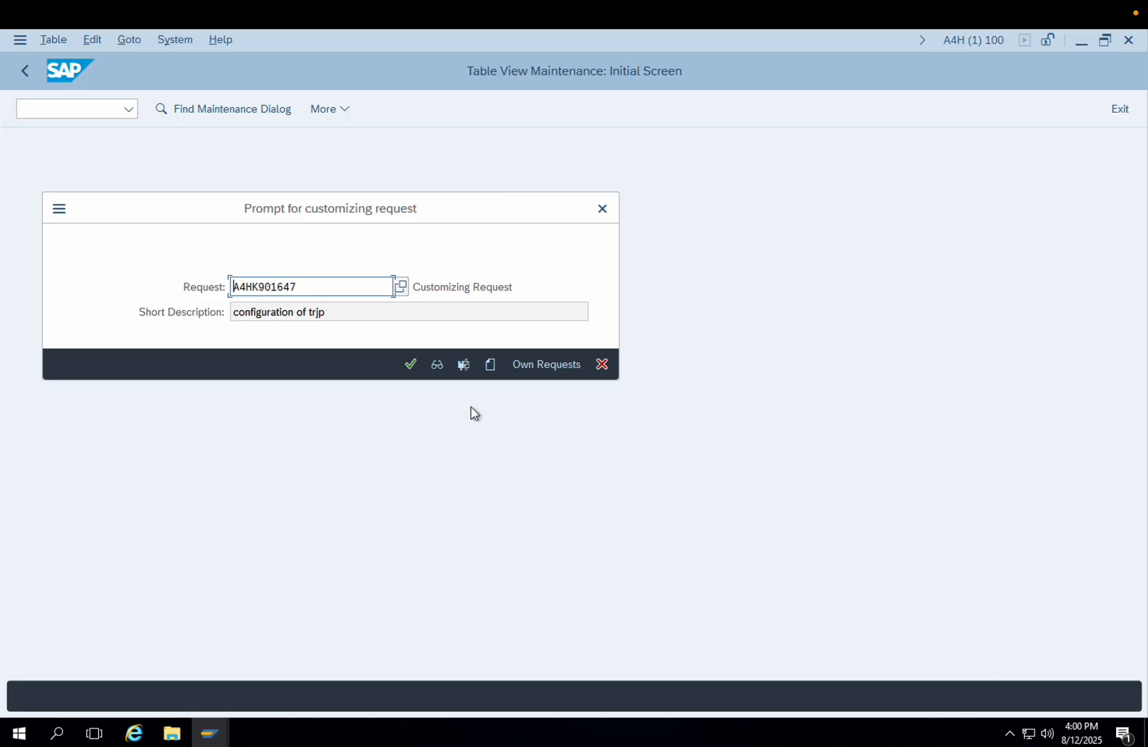
pyautogui.click(411, 364)
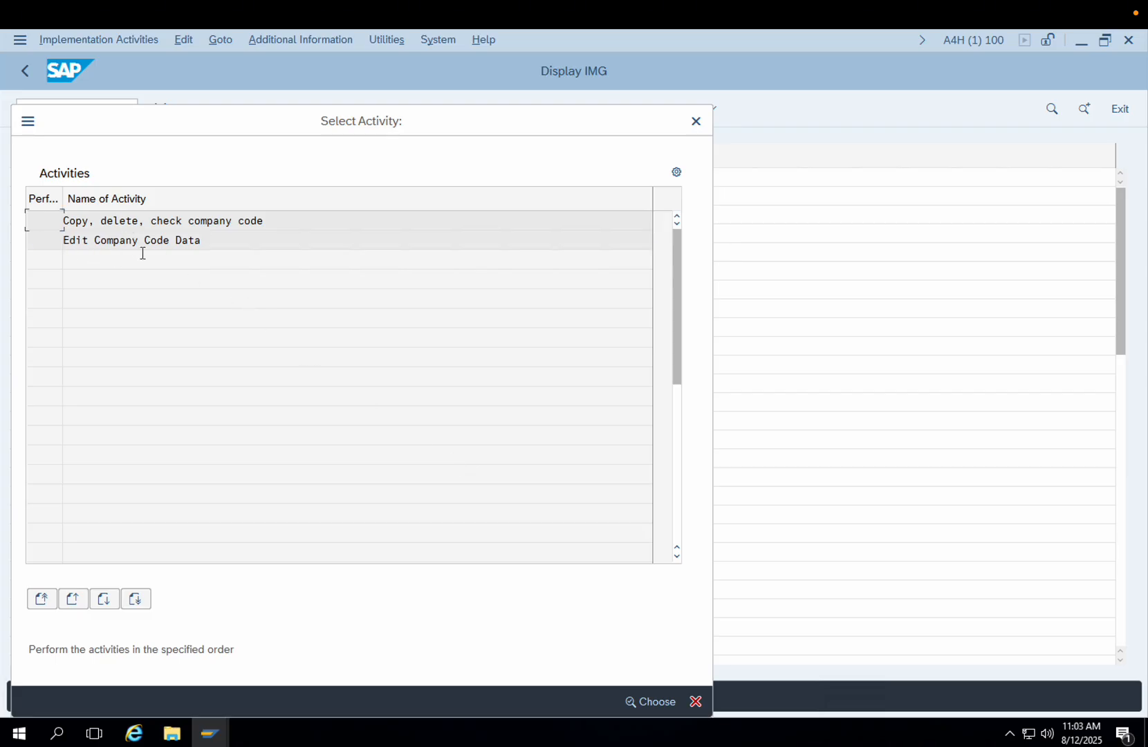
# Open the Edit Company Code Data activity and add a new entry with company code TYJP and company name "Toyota Japan"
pyautogui.doubleClick(127, 239)
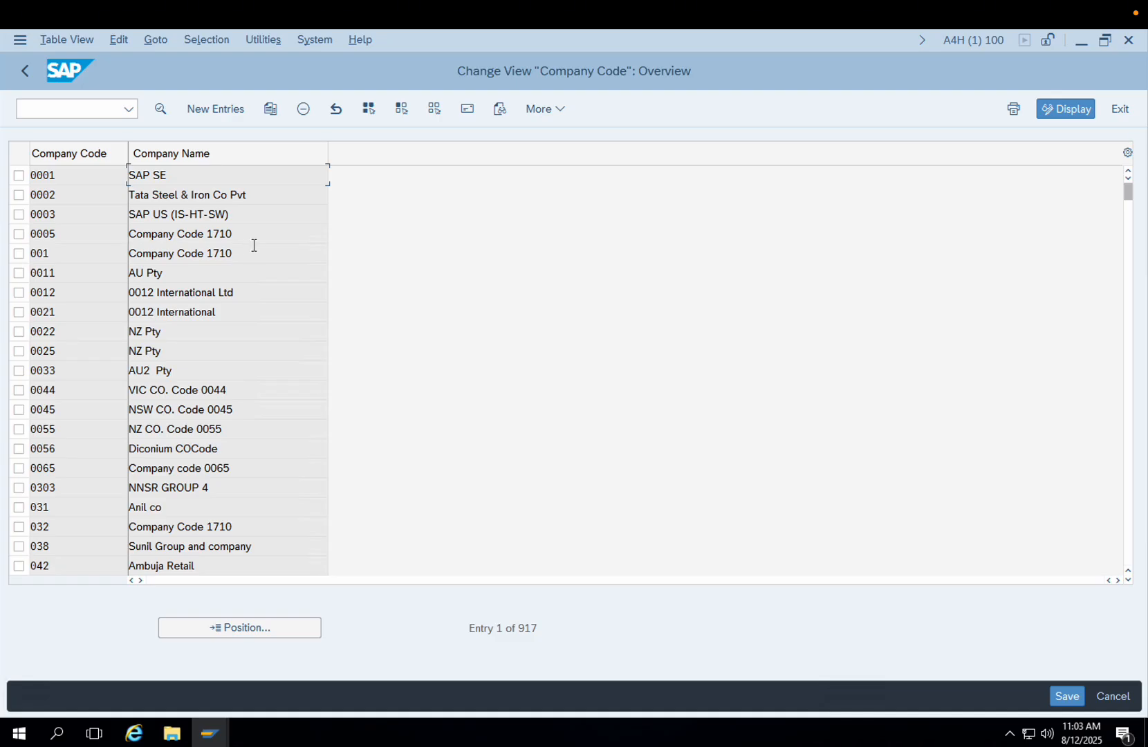
pyautogui.click(213, 110)
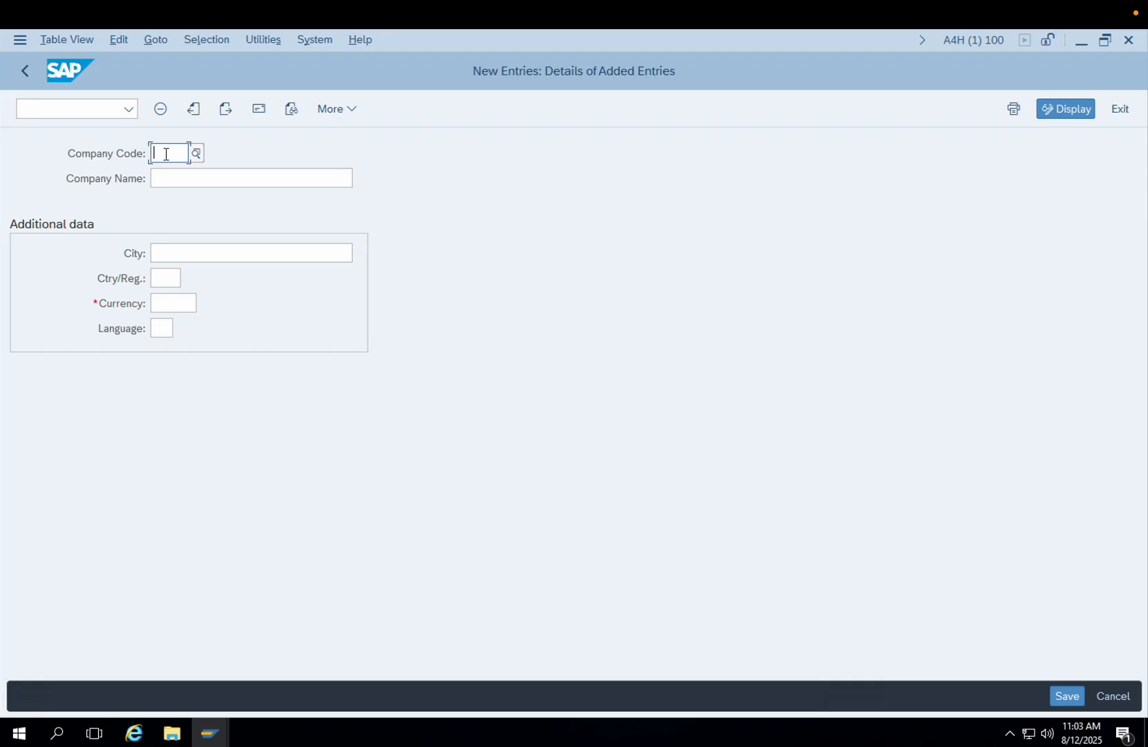
pyautogui.write('TYJP')
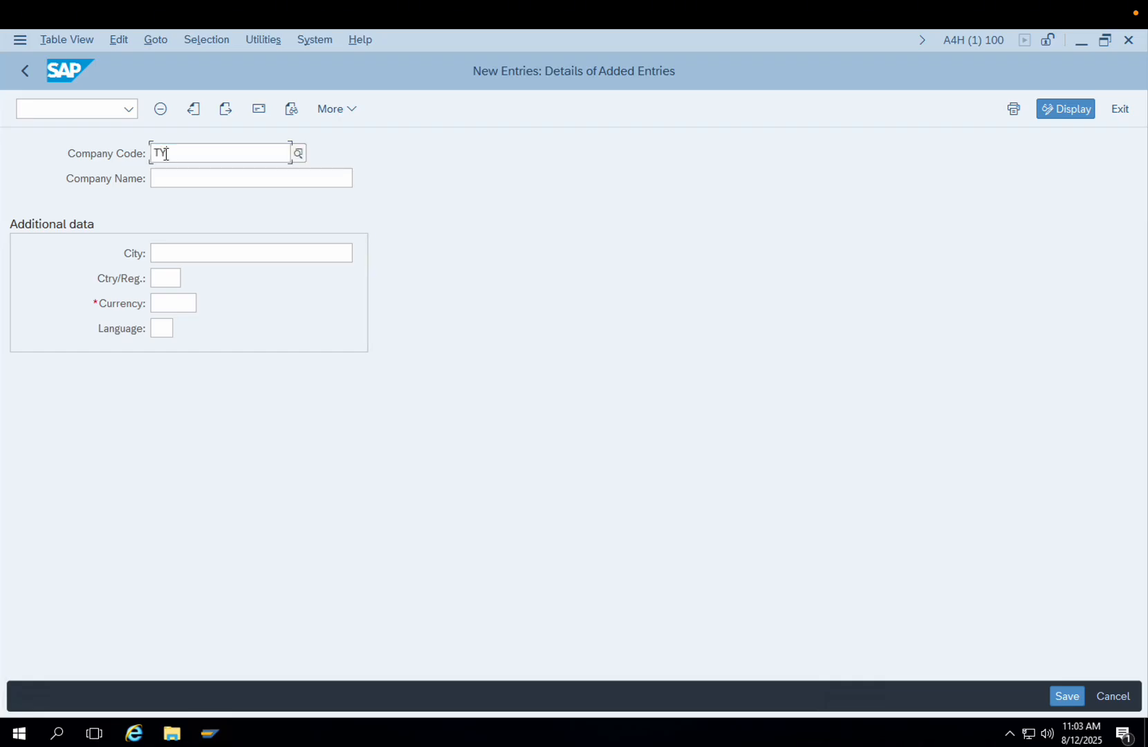
pyautogui.click(188, 210)
pyautogui.click(194, 182)
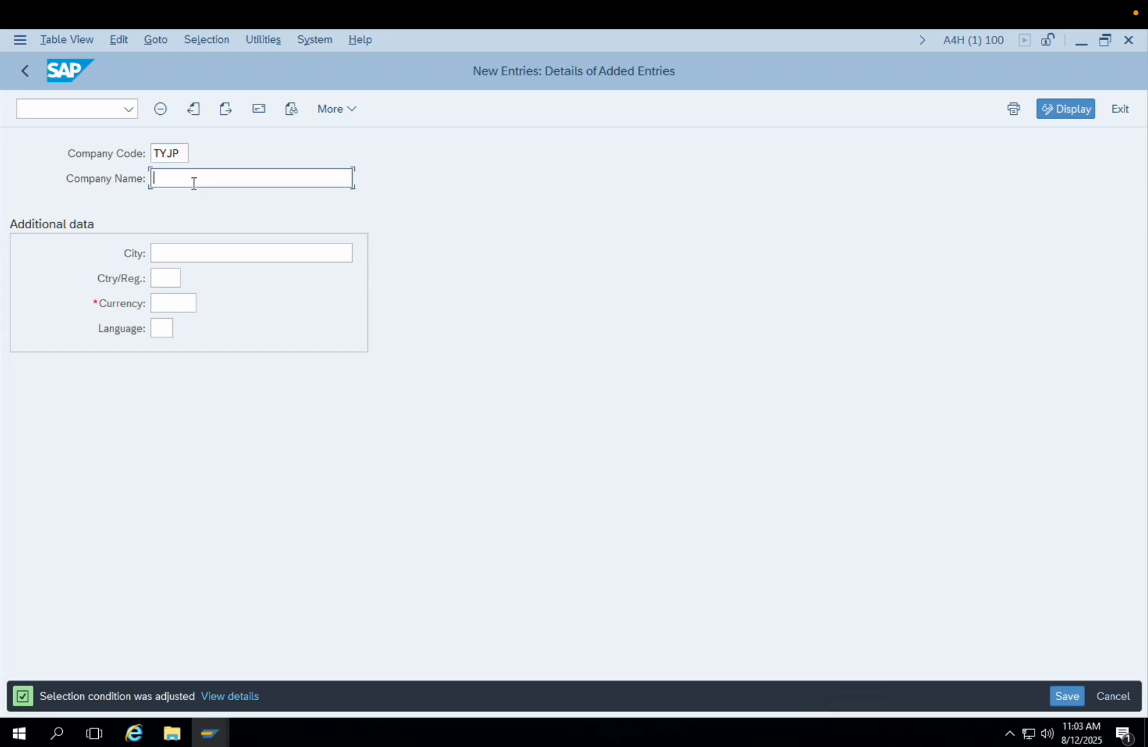
pyautogui.write('Toyota Japan')
# Set the new company code's city to Nagoya and its country/region to JP
pyautogui.click(196, 260)
pyautogui.write('Na')
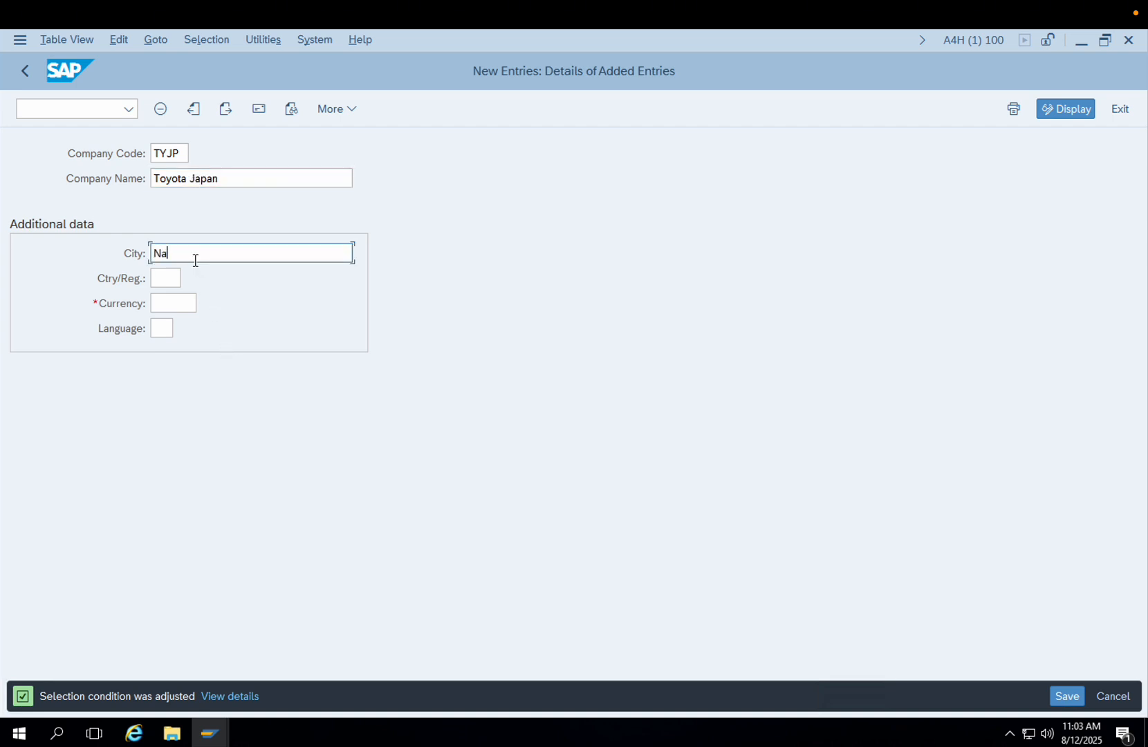
pyautogui.write('goya')
pyautogui.click(169, 280)
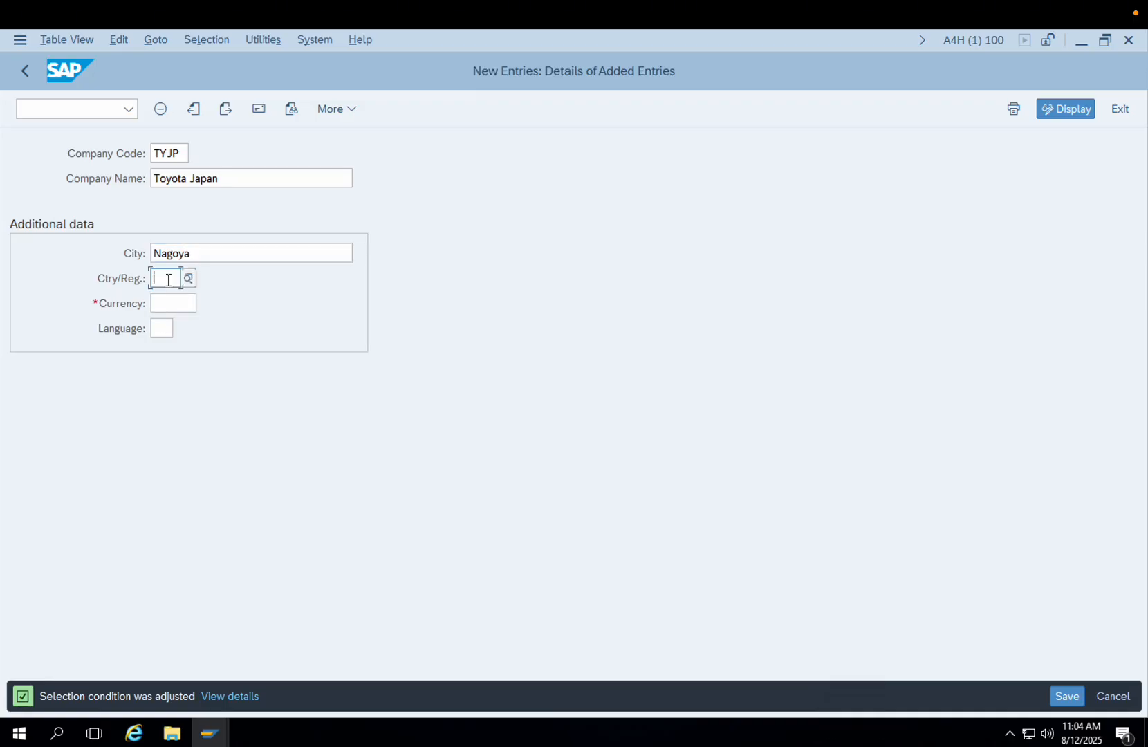
pyautogui.write('jp')
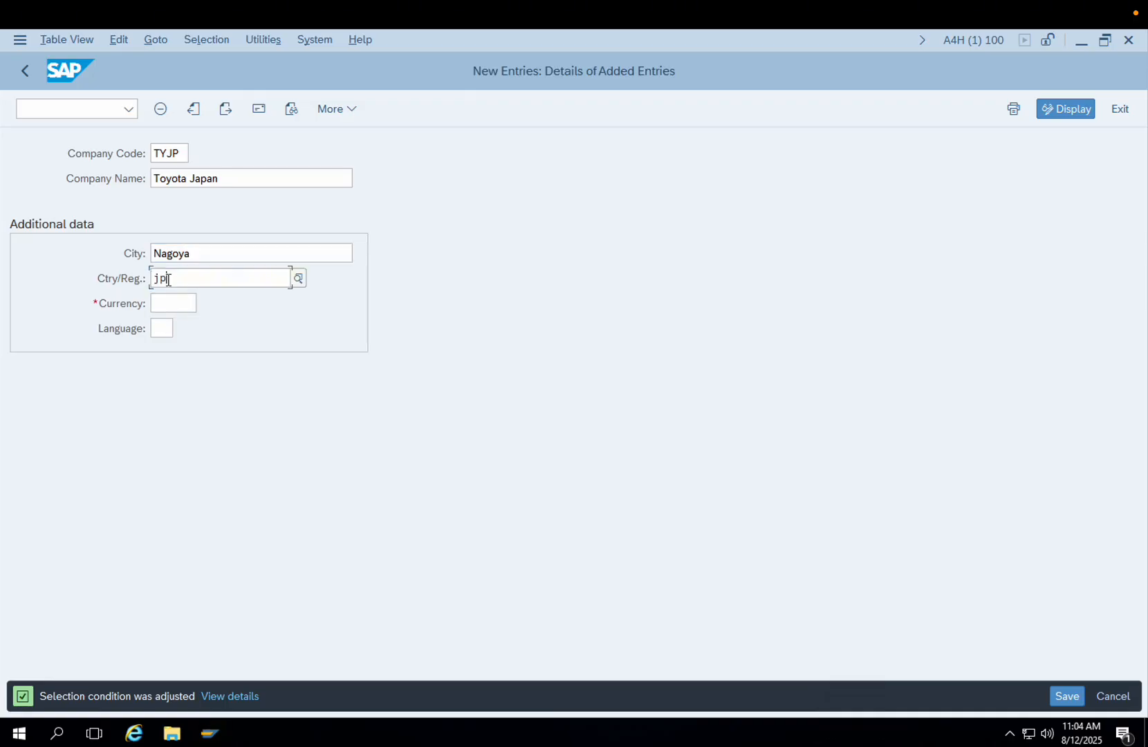
pyautogui.click(218, 385)
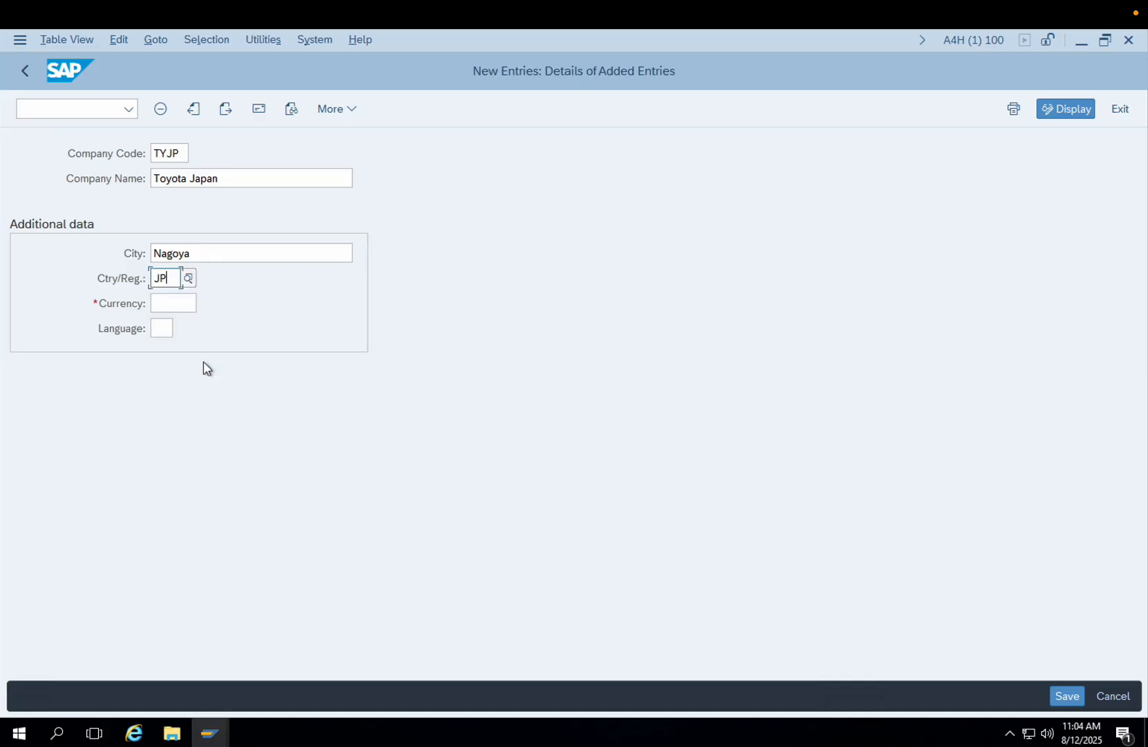
# Set the currency to JPY and the language to EN, and save the new company code to bring up its address form
pyautogui.click(174, 305)
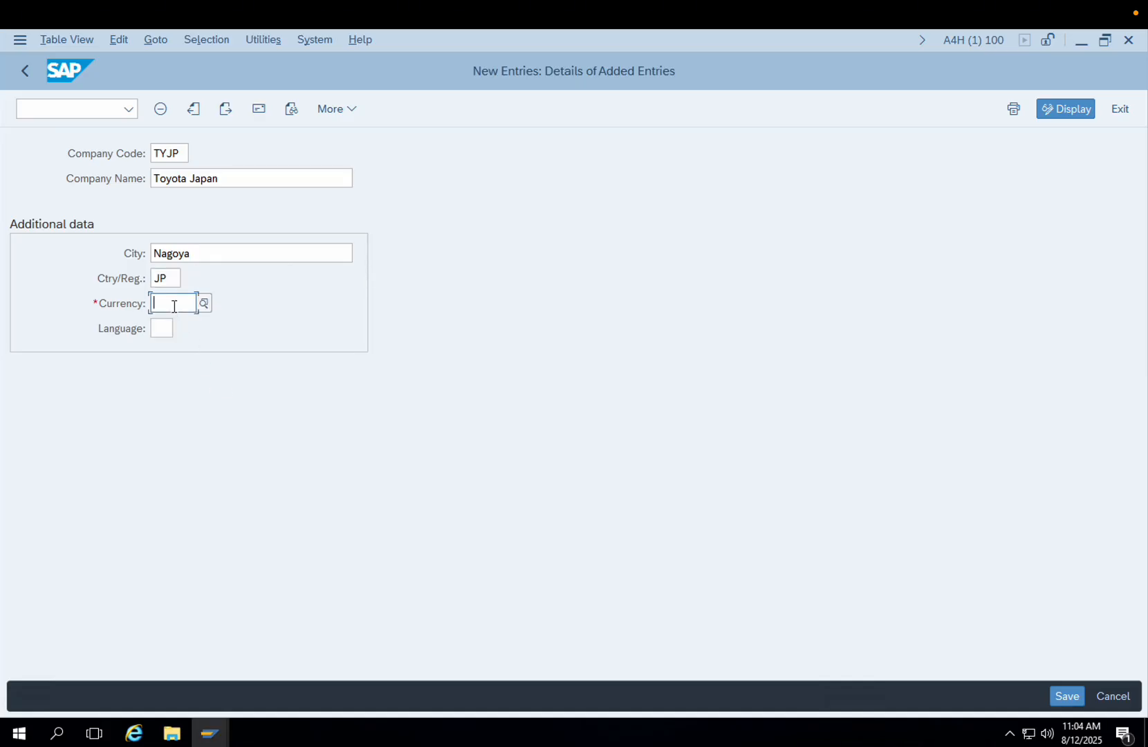
pyautogui.write('jpy')
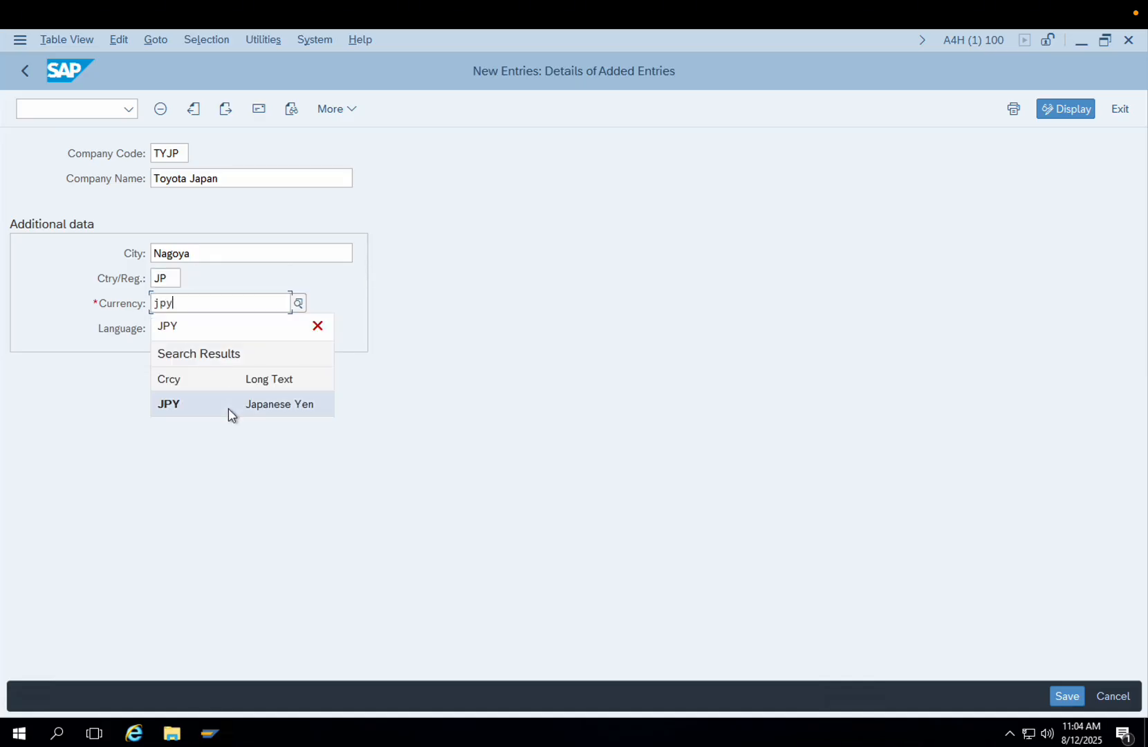
pyautogui.click(231, 412)
pyautogui.click(170, 329)
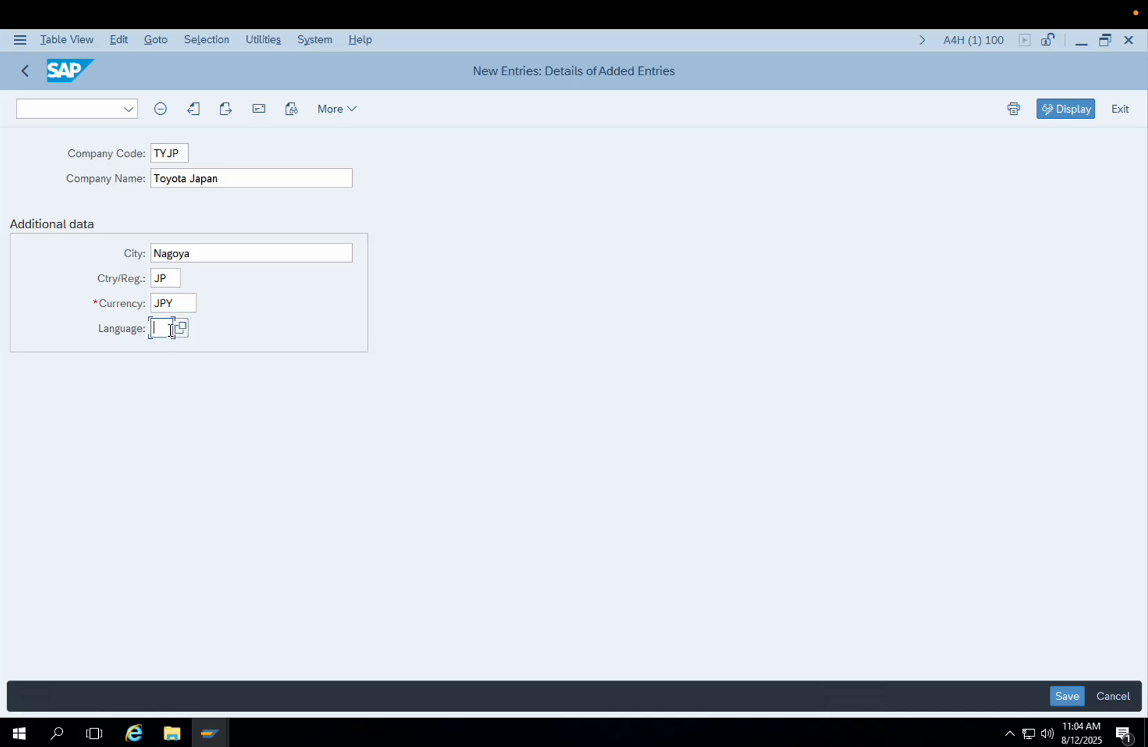
pyautogui.write('en')
pyautogui.press('Return')
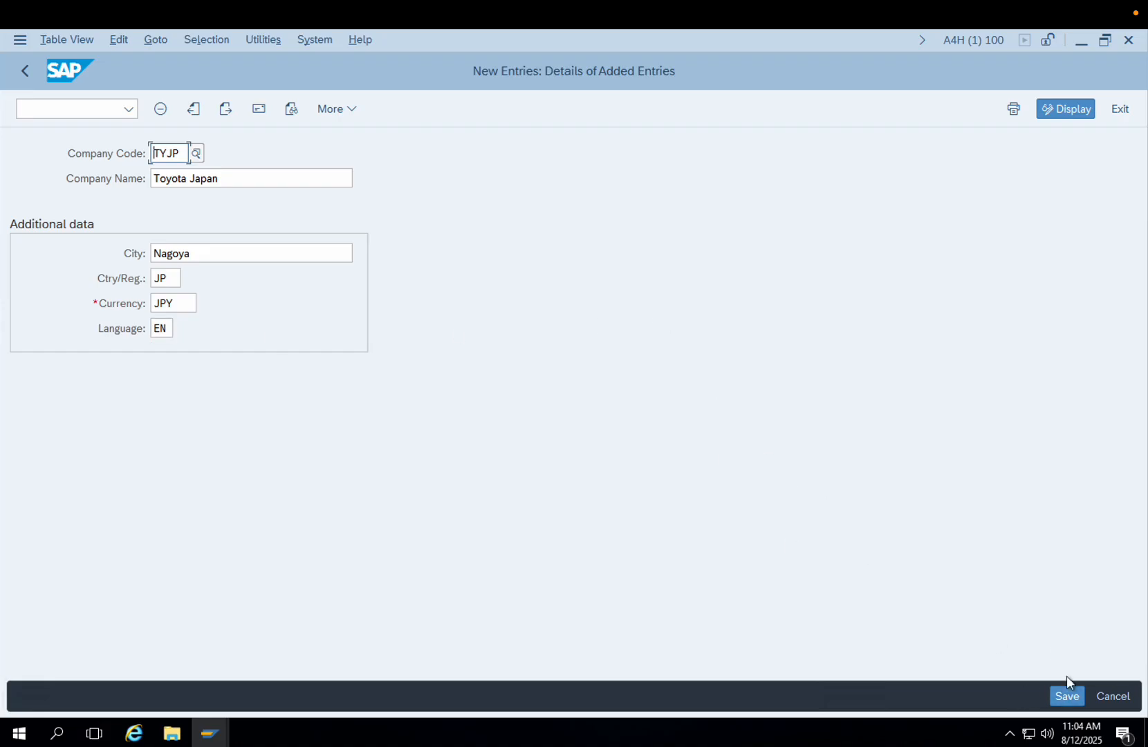
pyautogui.click(1065, 692)
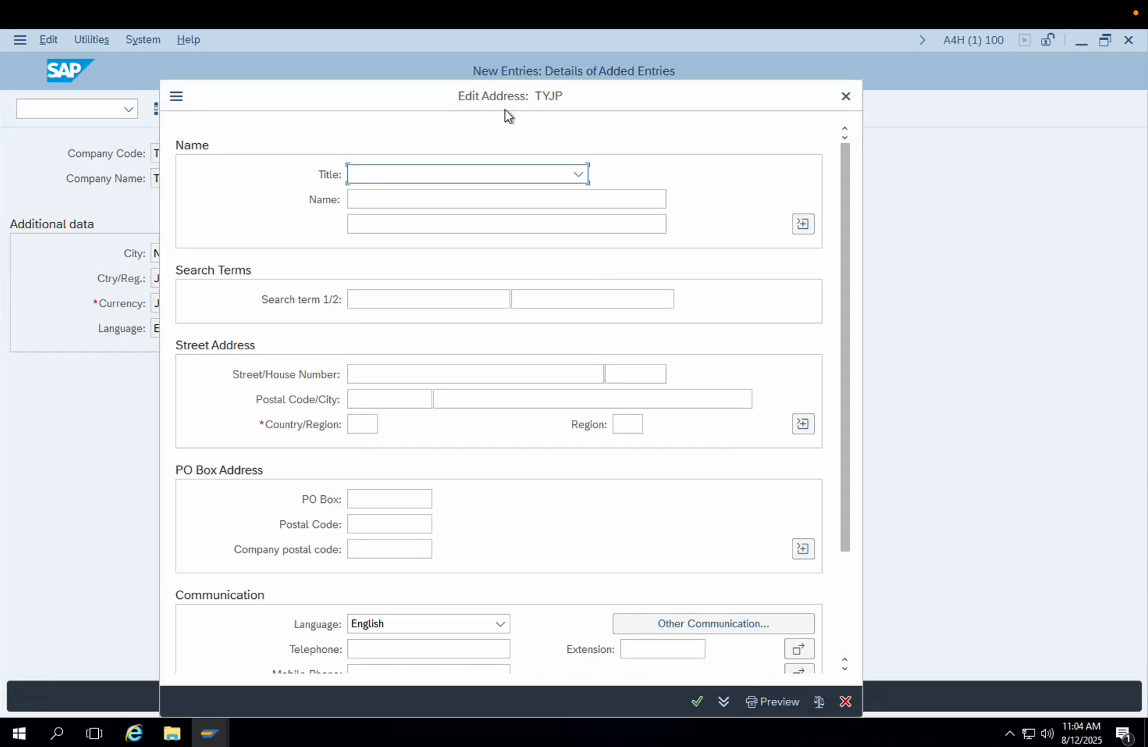
# In the TYJP address, choose the title Company, enter the name "Toyota Japan" and set the first search term to TYJP
pyautogui.moveTo(598, 103); pyautogui.dragTo(608, 74)
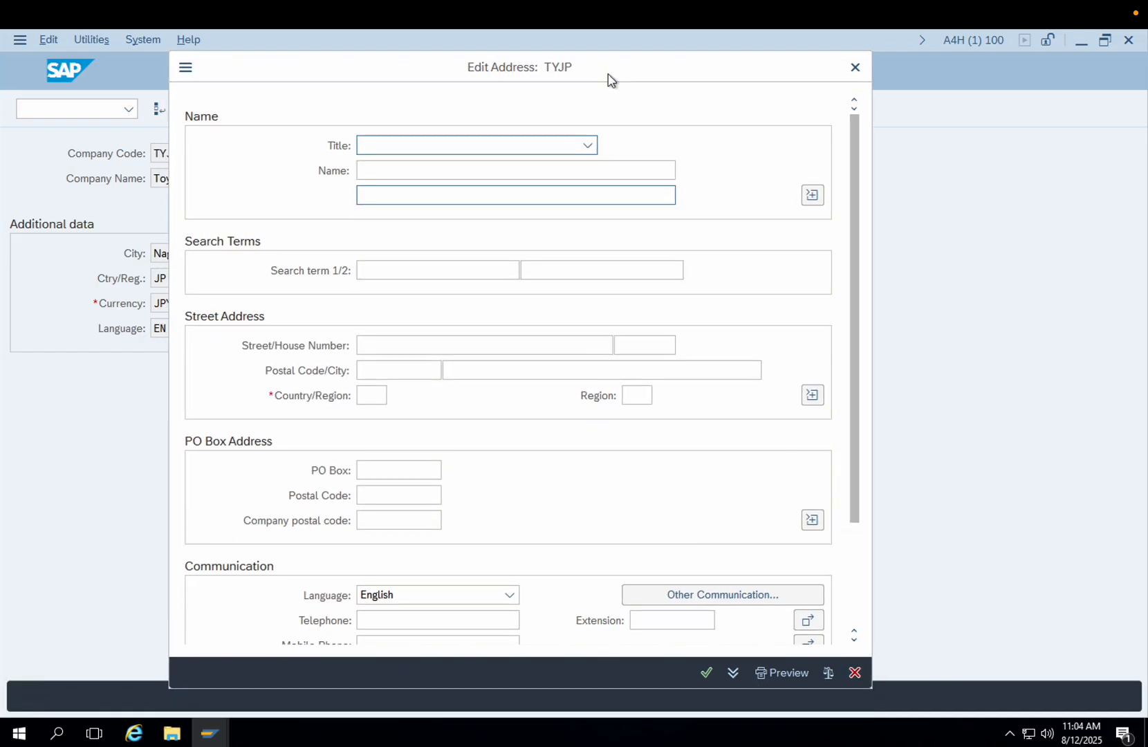
pyautogui.click(464, 150)
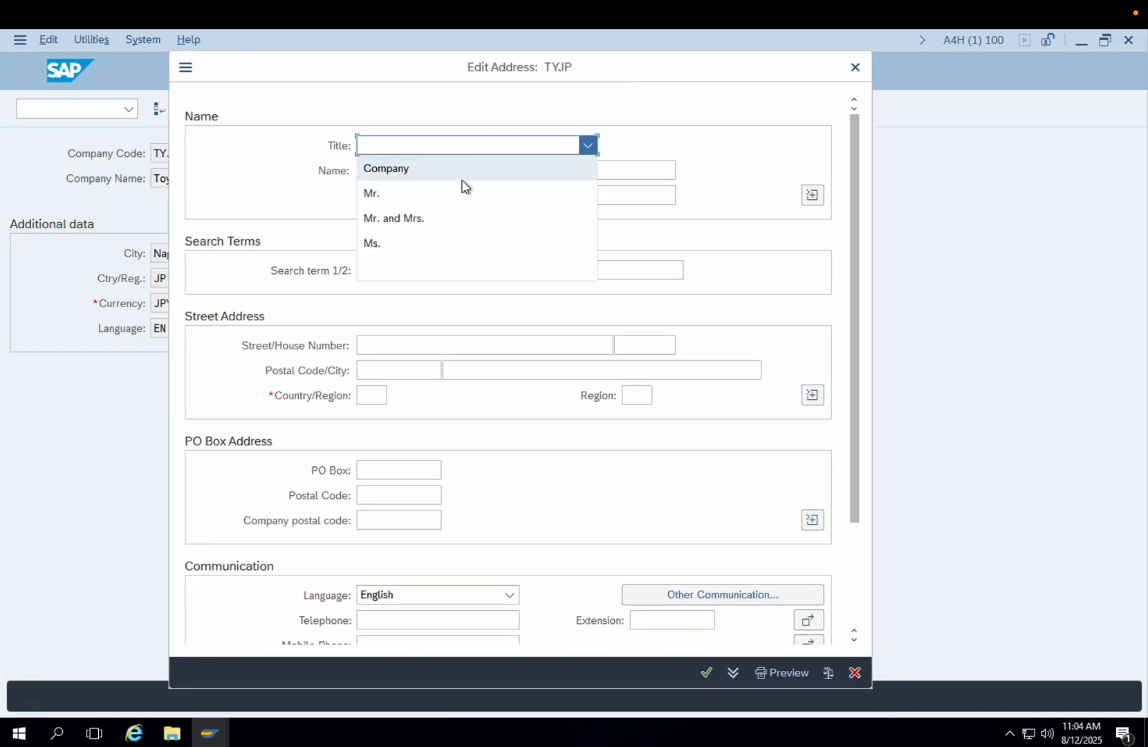
pyautogui.click(462, 176)
pyautogui.click(414, 173)
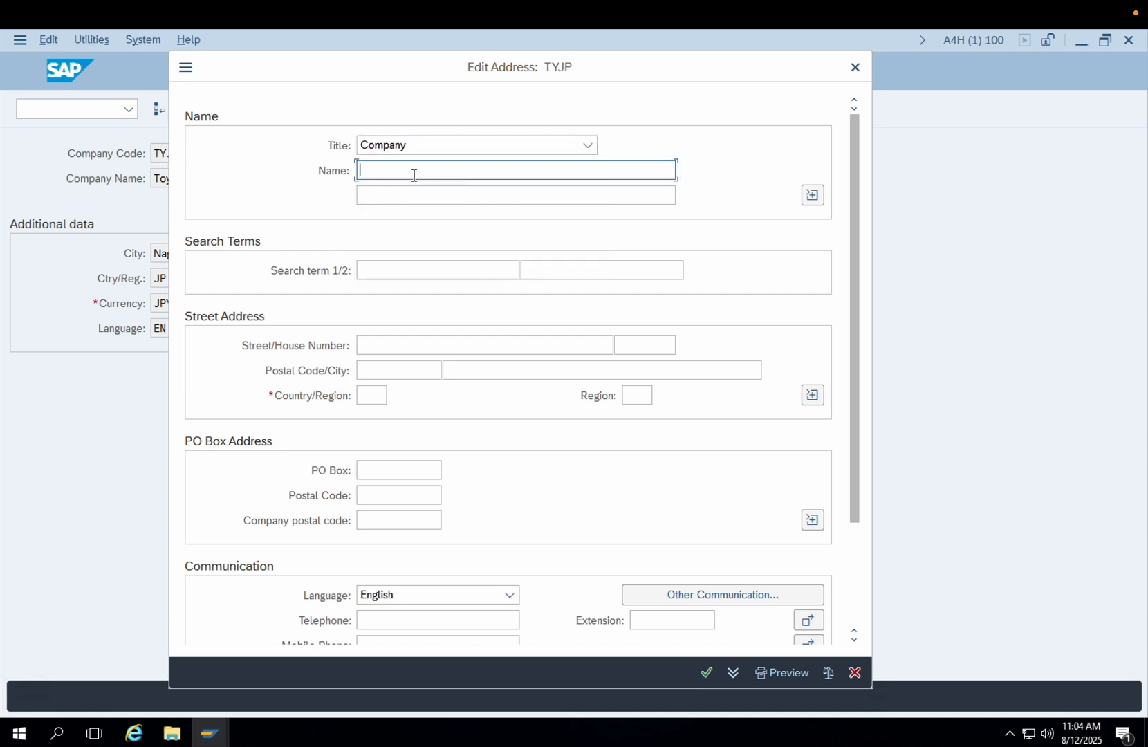
pyautogui.write('Toyota Japan')
pyautogui.click(391, 268)
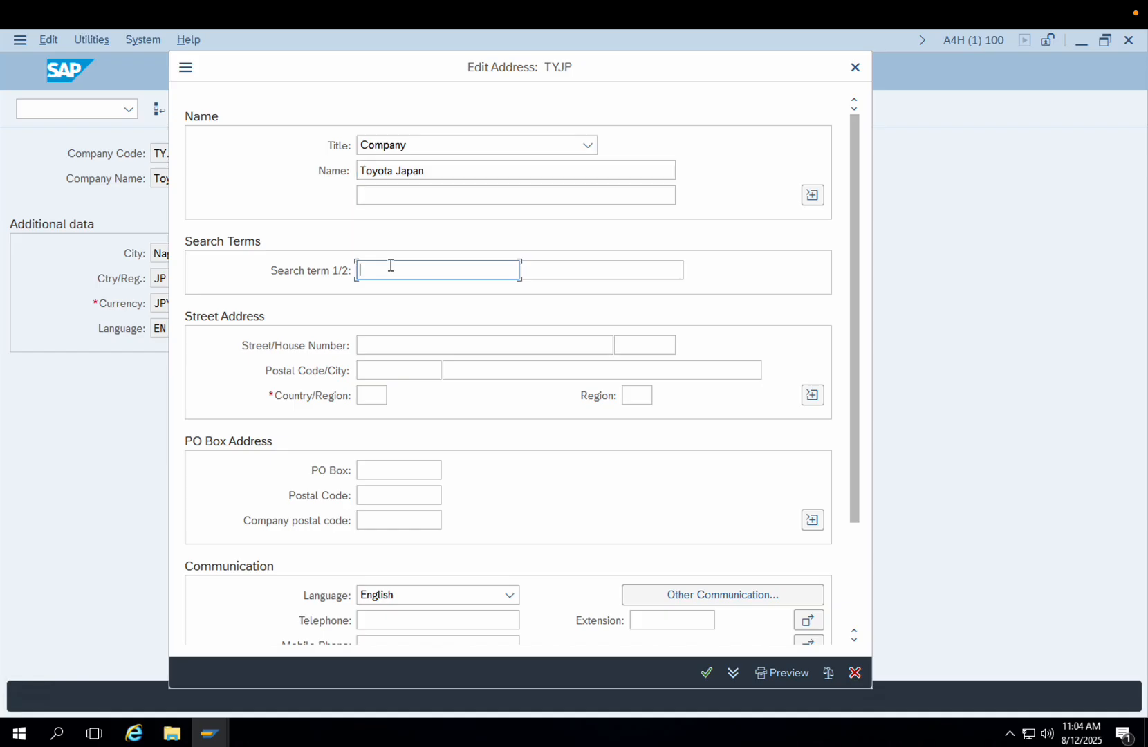
pyautogui.write('TYJP')
# Fill in the street name, house number and postal code in the TYJP street address
pyautogui.click(387, 345)
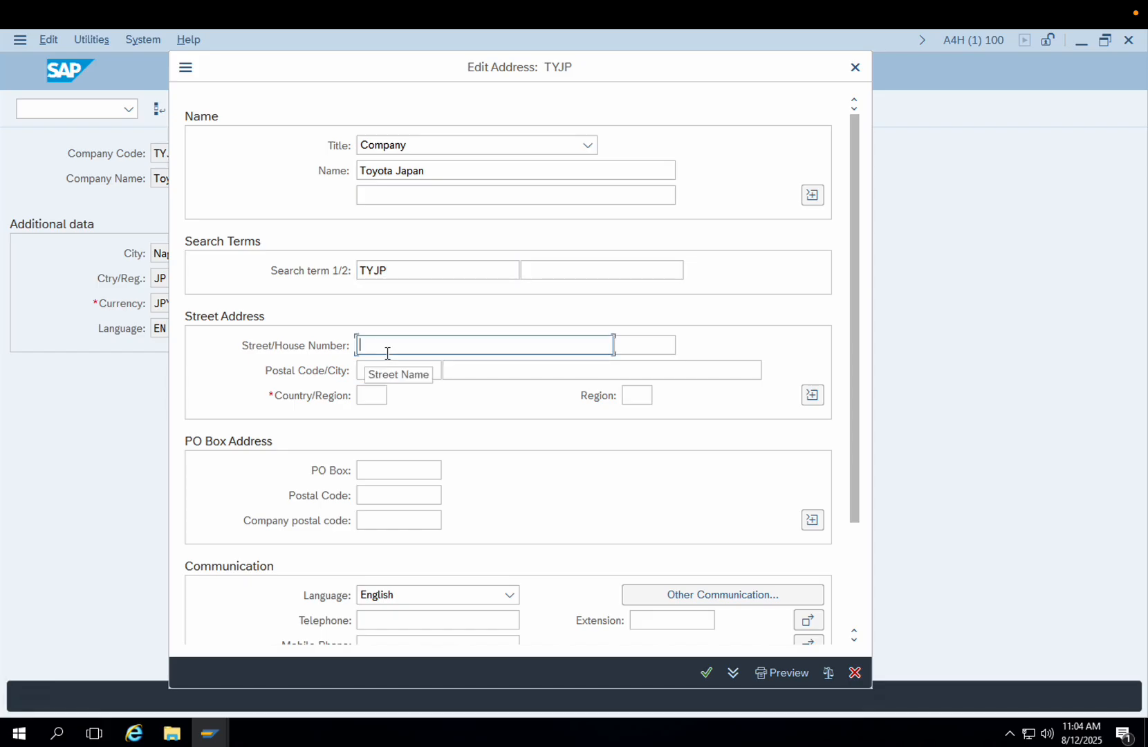
pyautogui.write('ABC')
pyautogui.click(631, 348)
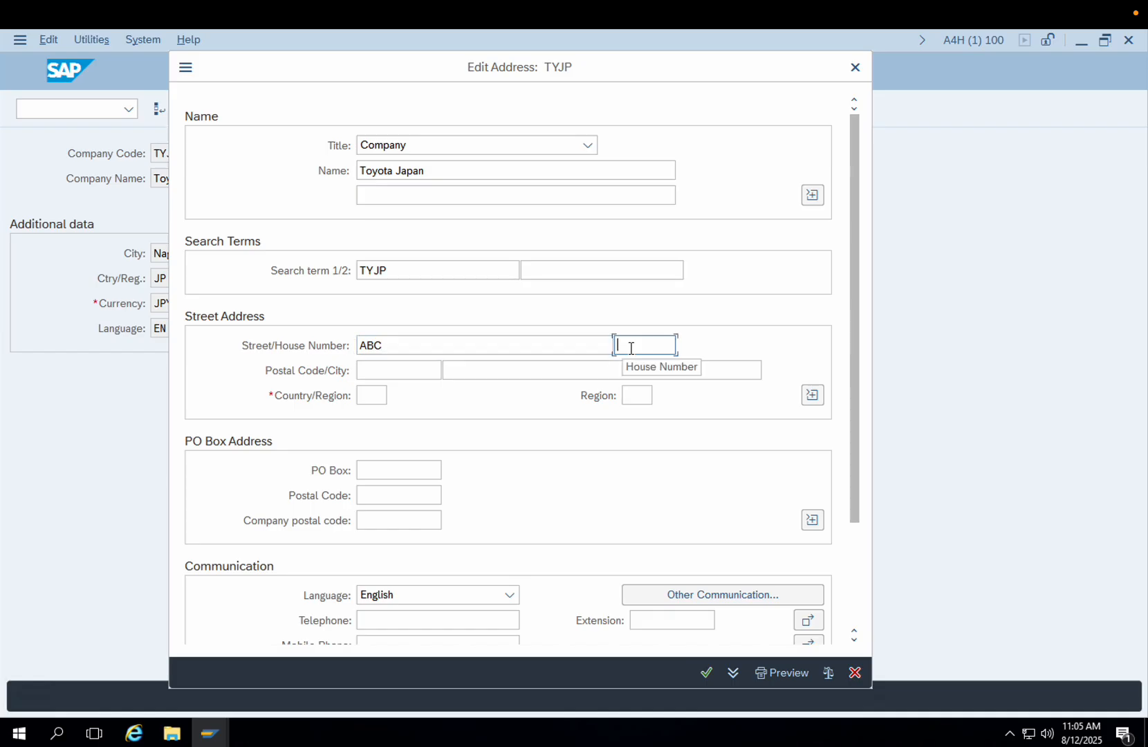
pyautogui.write('123')
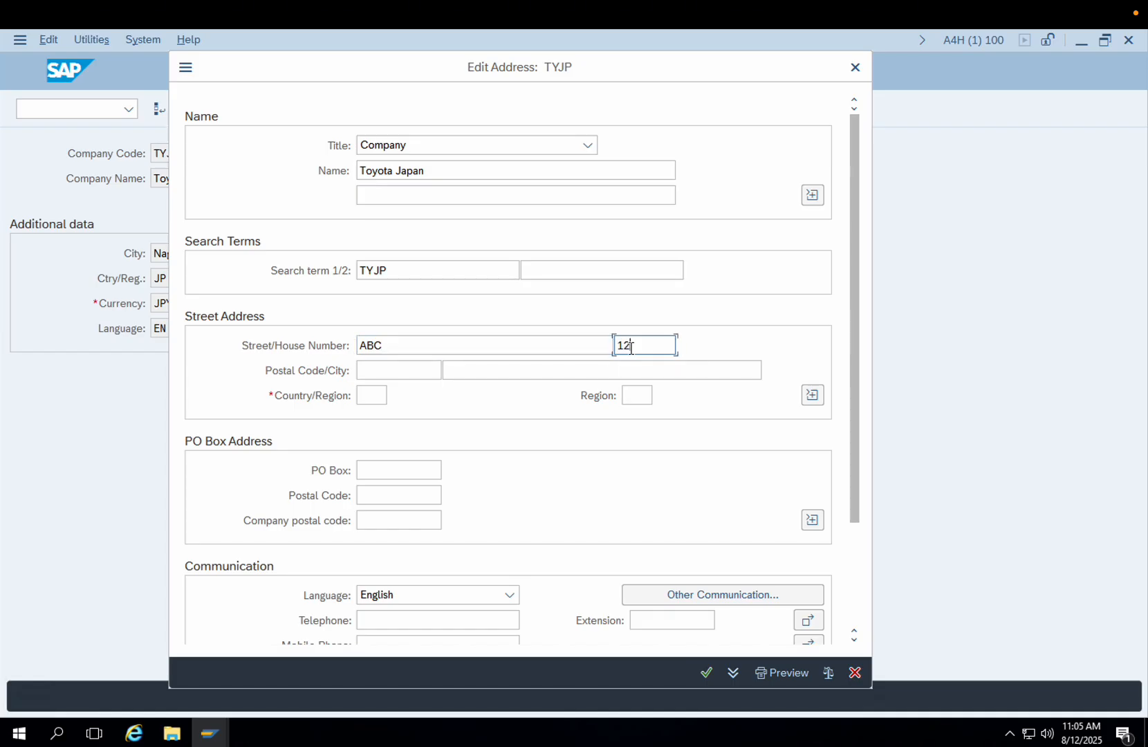
pyautogui.click(379, 372)
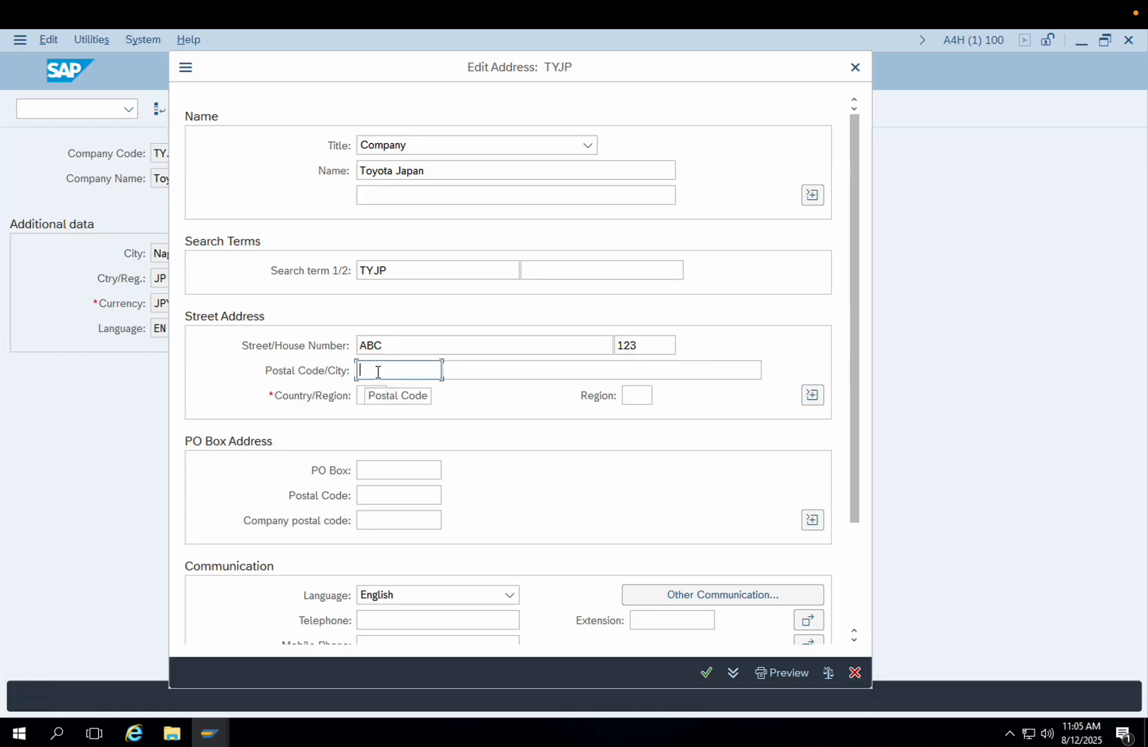
pyautogui.click(389, 393)
# Set the city to Nagoya and the country/region to JP in the TYJP street address
pyautogui.click(525, 373)
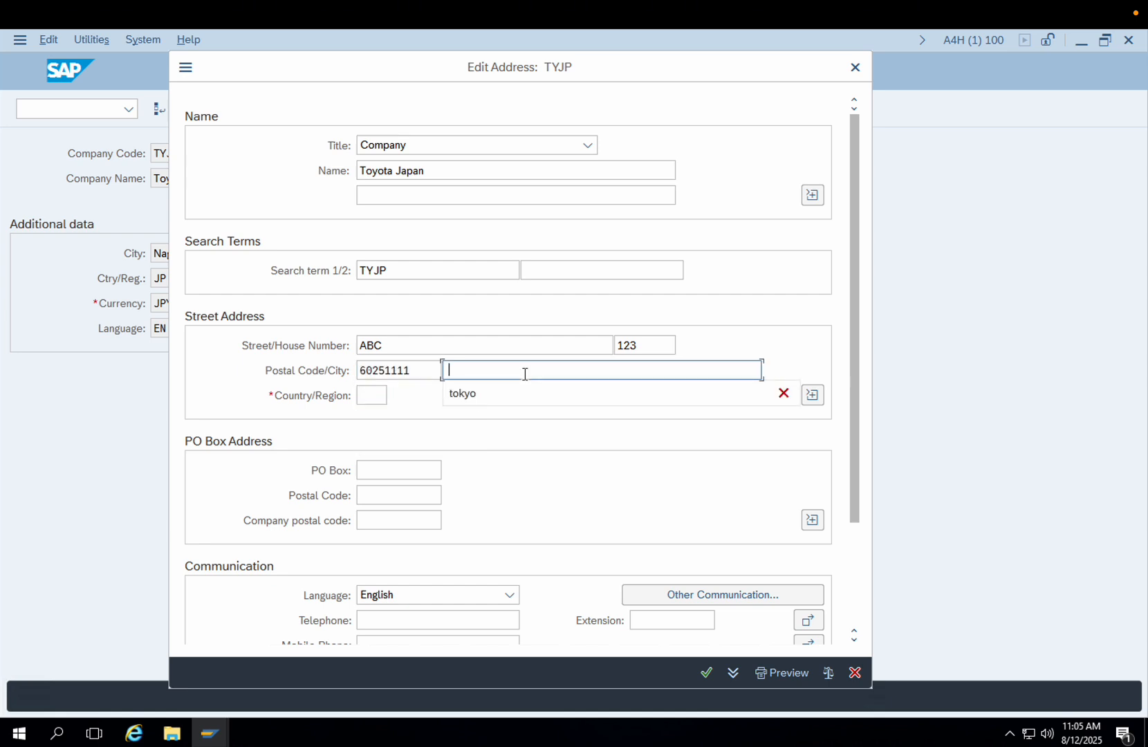
pyautogui.write('n')
pyautogui.press('BackSpace')
pyautogui.write('Ng')
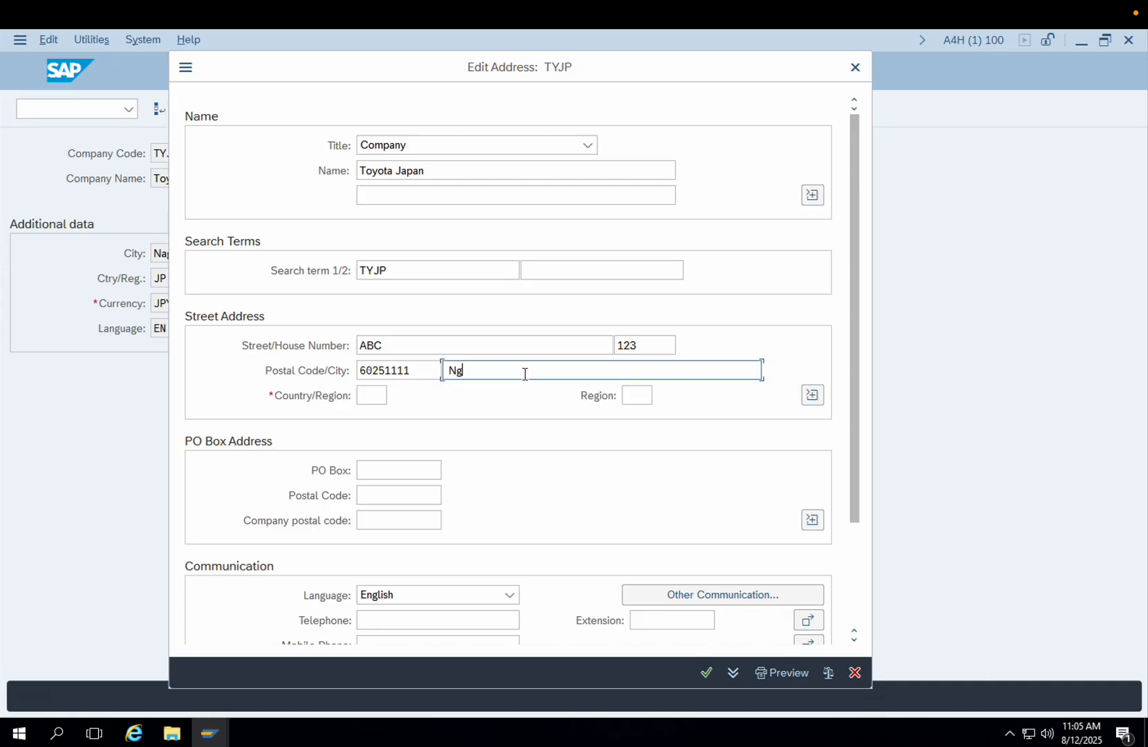
pyautogui.press('BackSpace')
pyautogui.write('agoya')
pyautogui.click(358, 397)
pyautogui.write('jp')
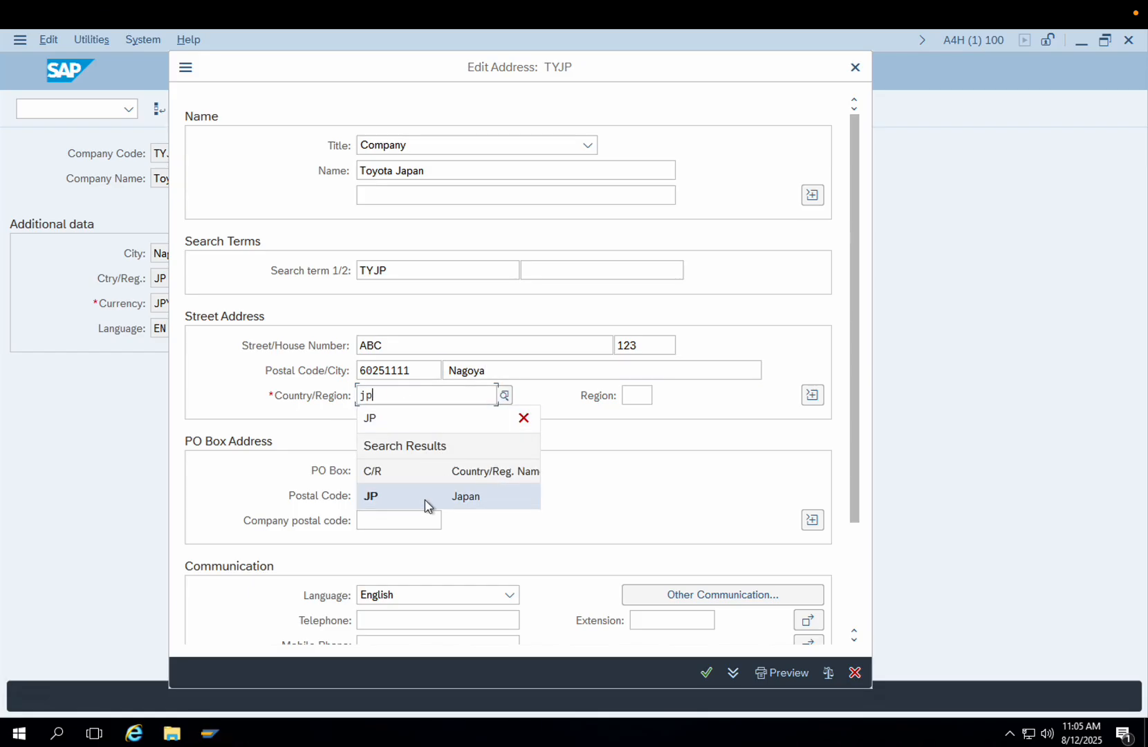
pyautogui.click(426, 501)
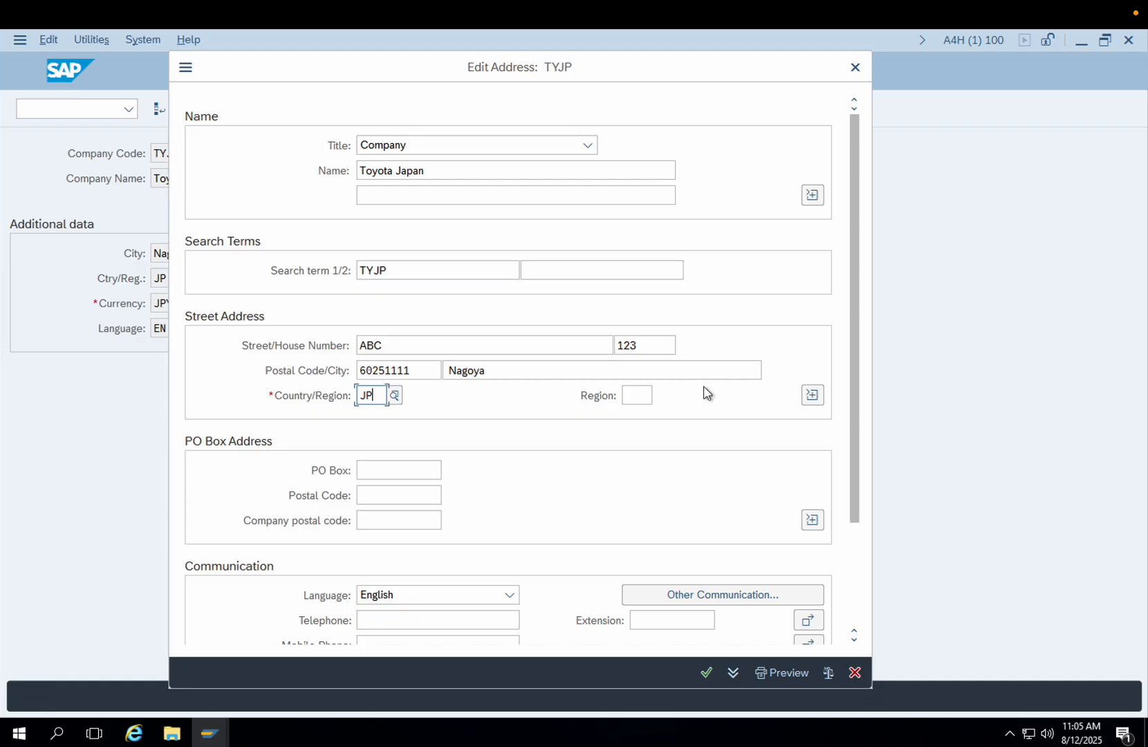
# Confirm the TYJP address and save the company code under the customizing request "configuration of trjp"
pyautogui.moveTo(855, 434); pyautogui.dragTo(824, 560)
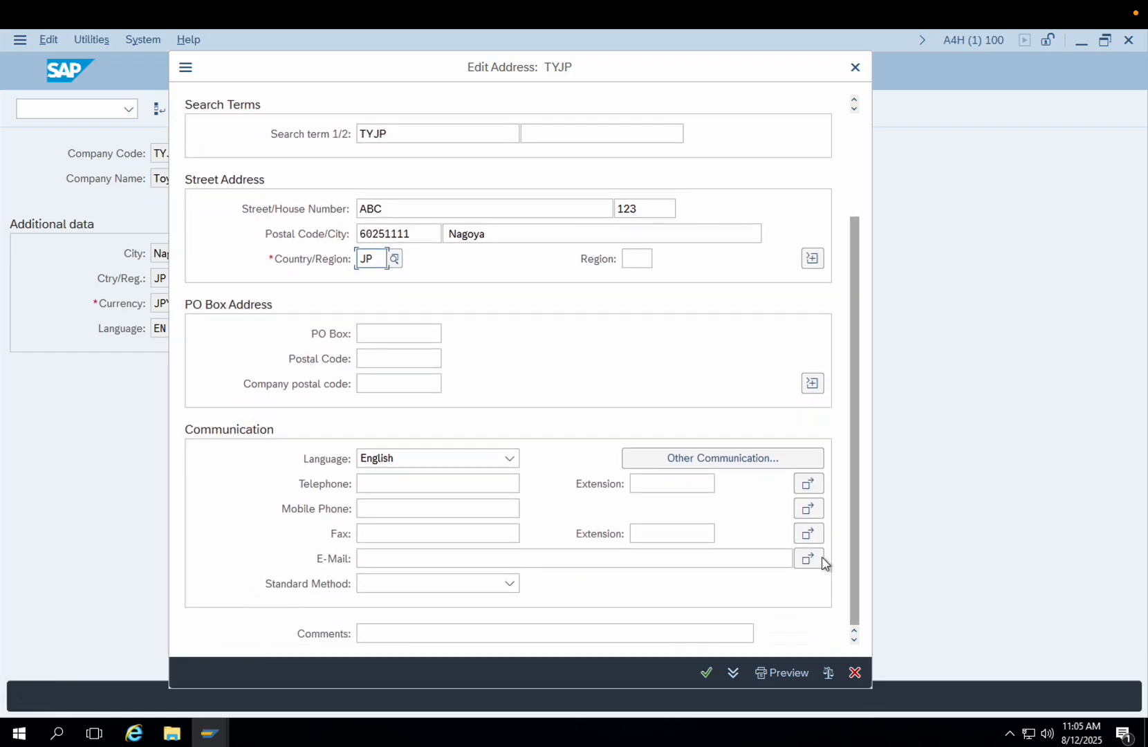
pyautogui.click(706, 674)
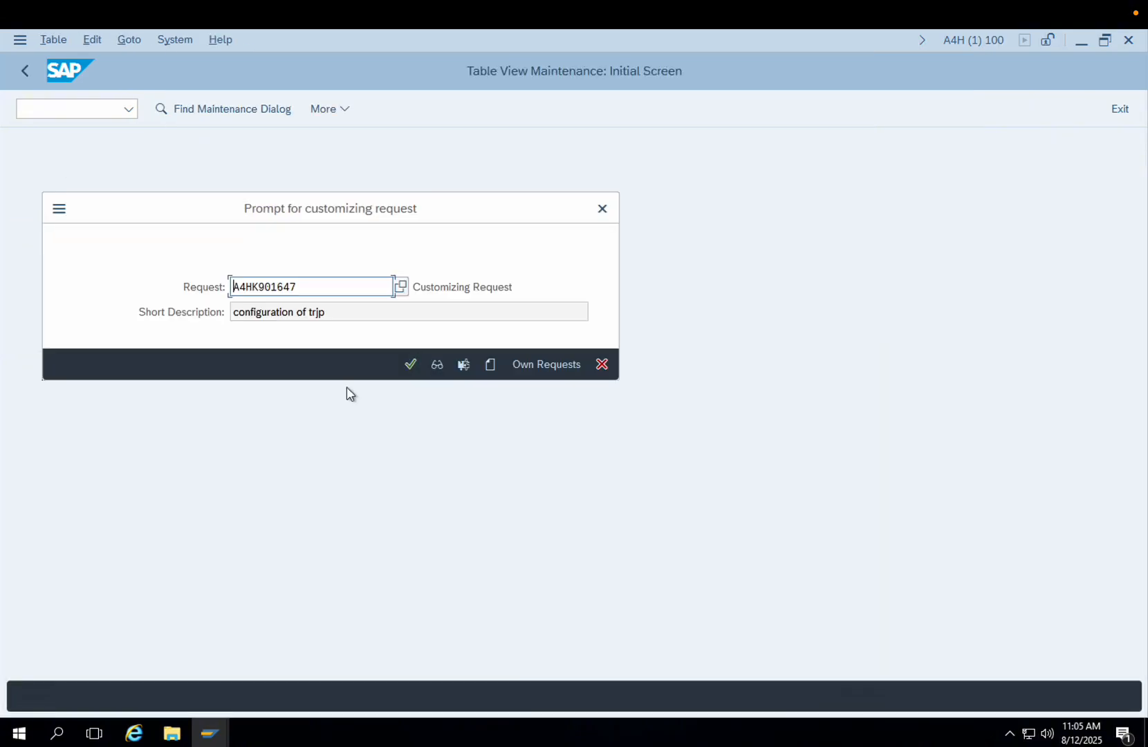
pyautogui.click(411, 364)
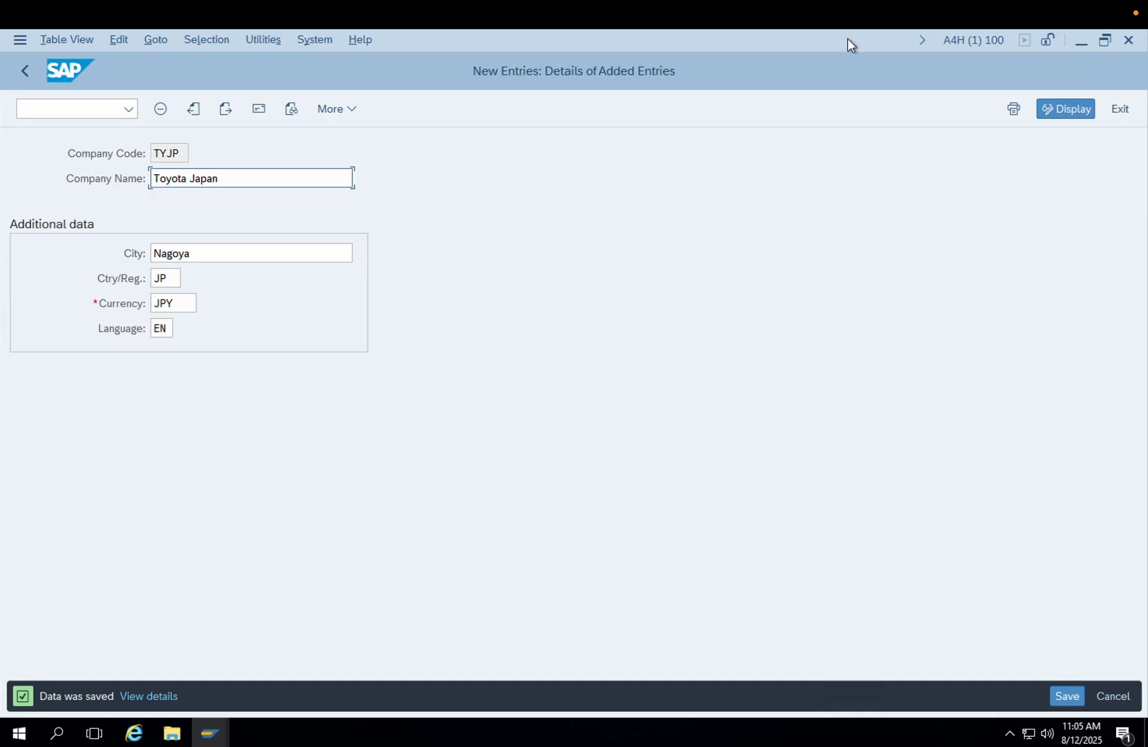
pyautogui.moveTo(776, 5)
pyautogui.hotkey('ctrl', 's')
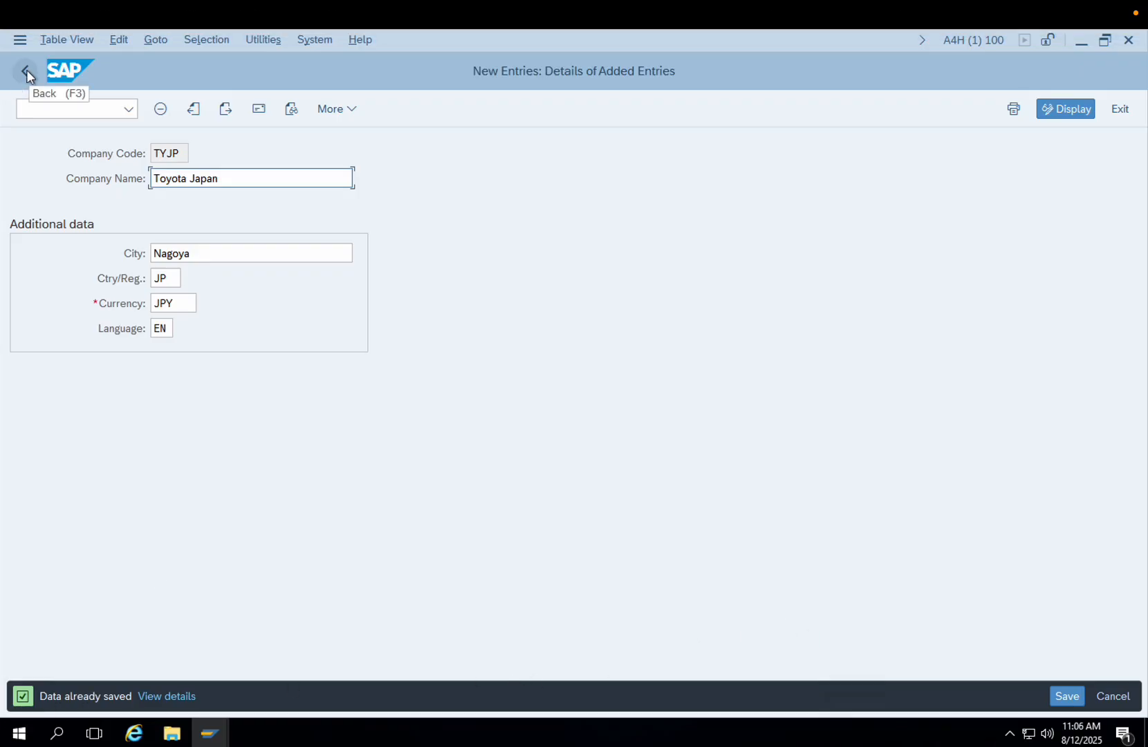
# Return to the company code overview, open the TYJP entry's details and bring up its address for review
pyautogui.click(27, 69)
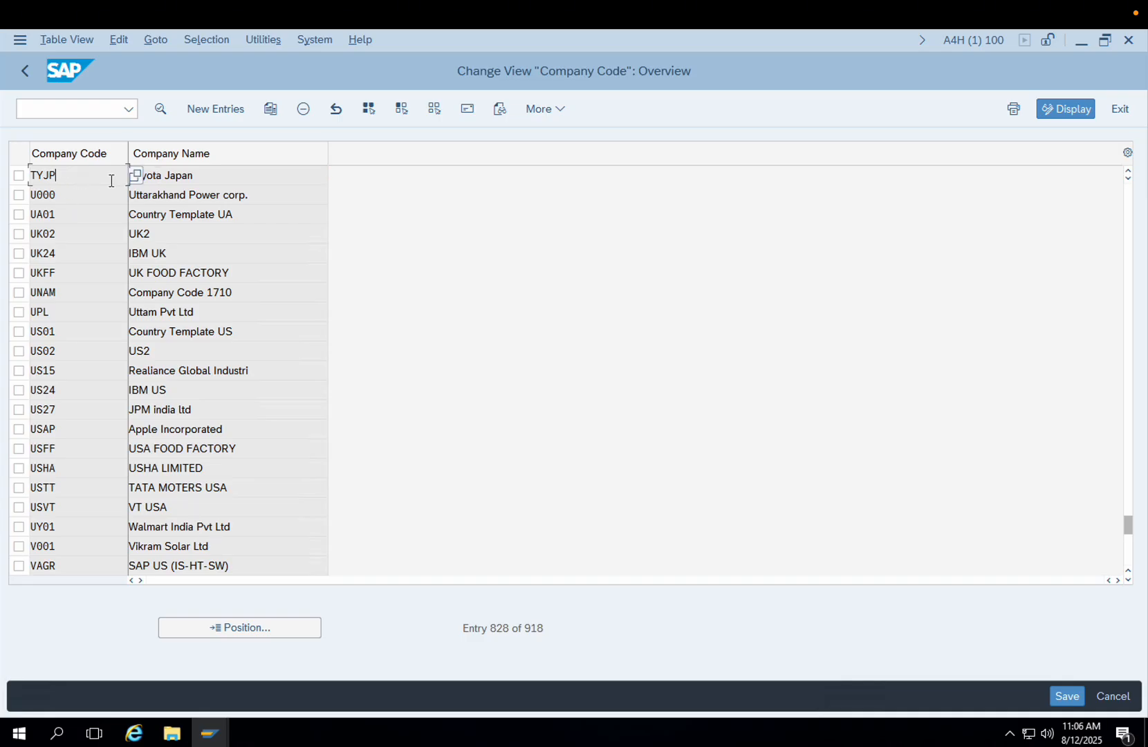
pyautogui.click(213, 177)
pyautogui.doubleClick(213, 177)
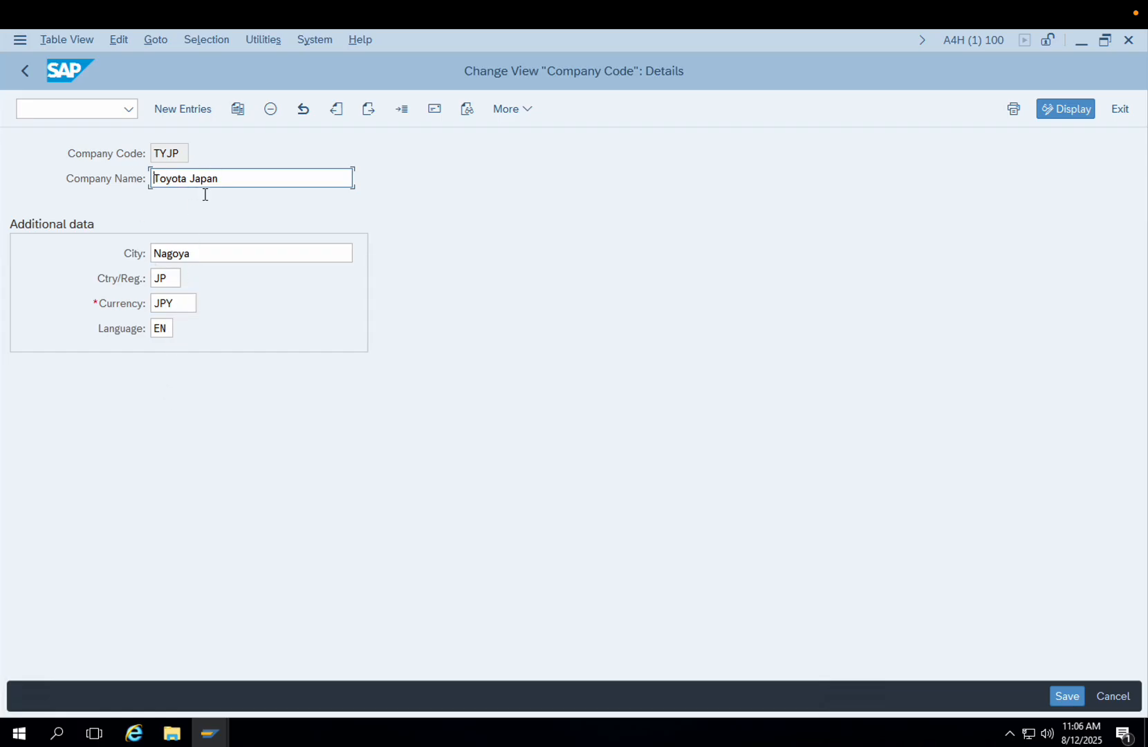
pyautogui.click(435, 110)
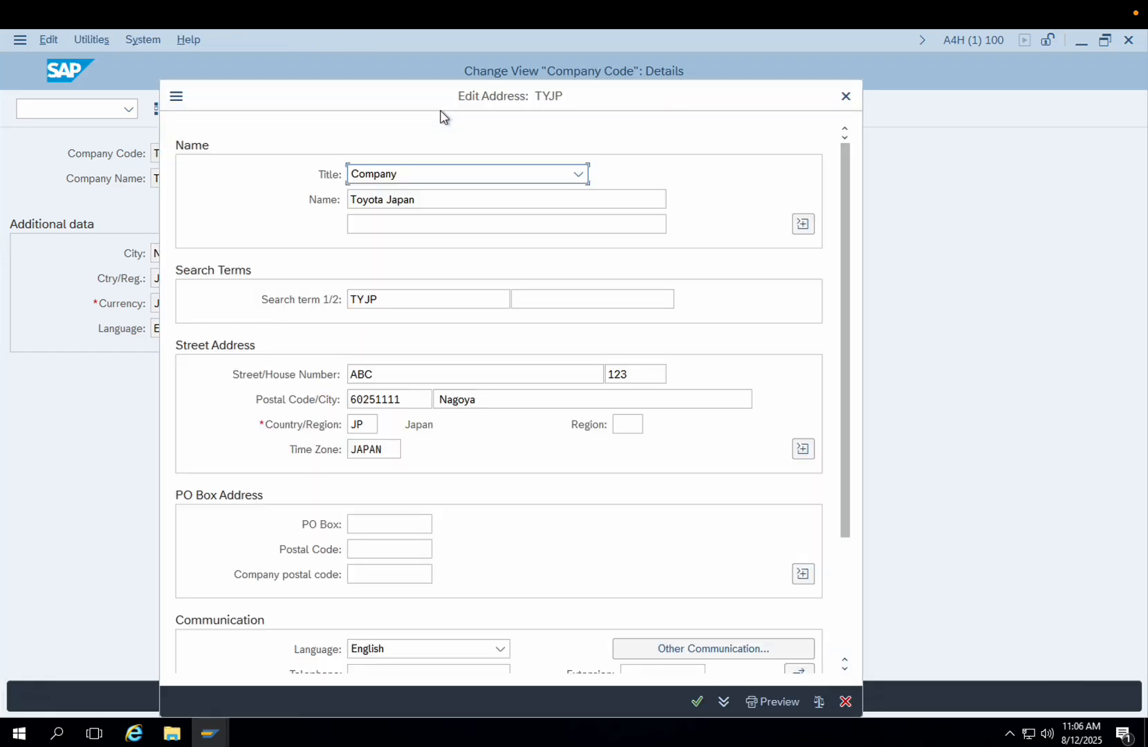